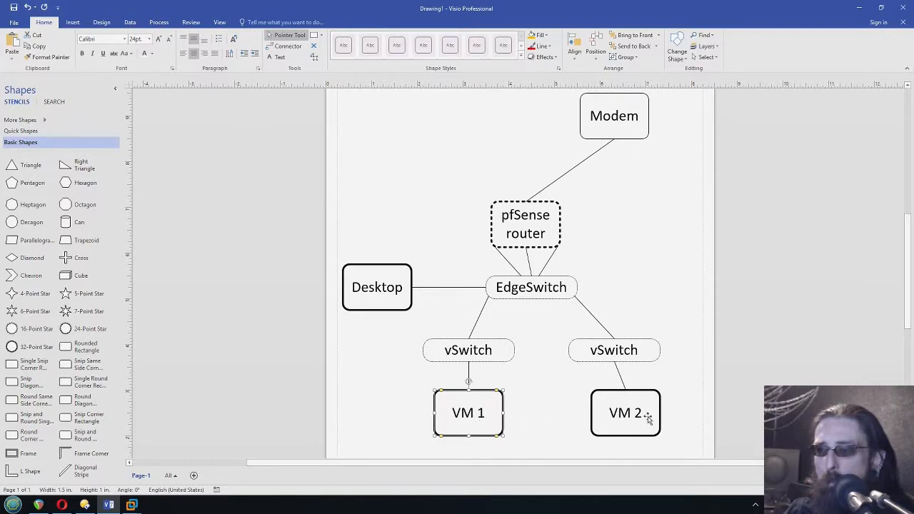
Step: Examine the network diagram's path from VM 1 and VM 2 through the EdgeSwitch to the pfSense router and its connectors
left_click(642, 421)
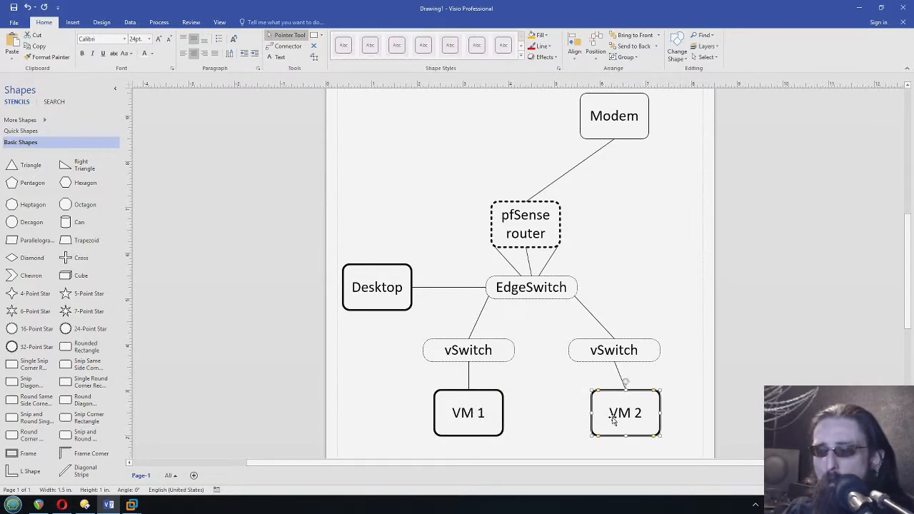
left_click(469, 411)
left_click(531, 287)
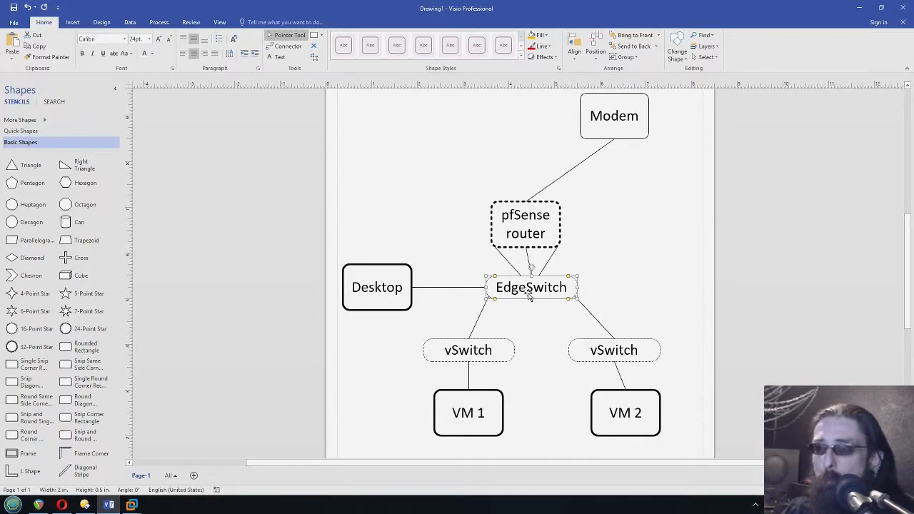
left_click(529, 229)
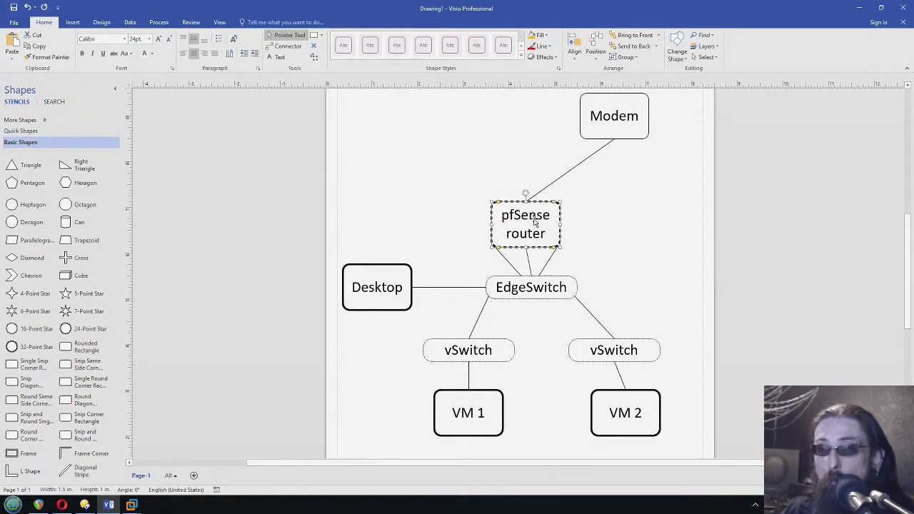
left_click(537, 280)
left_click(535, 379)
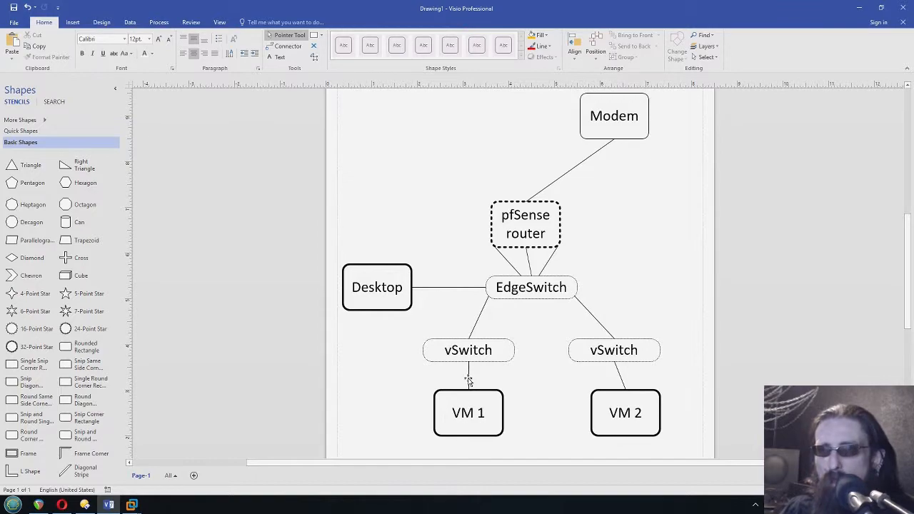
left_click(540, 216)
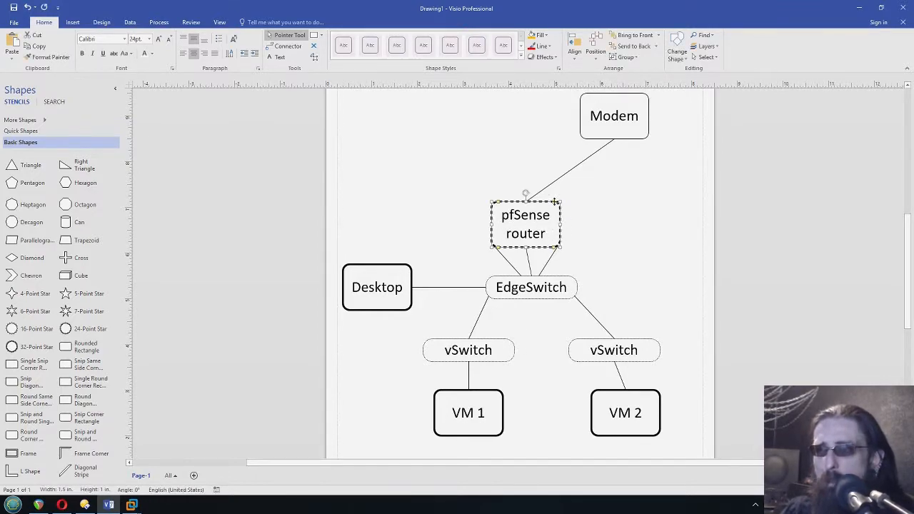
left_click(544, 266)
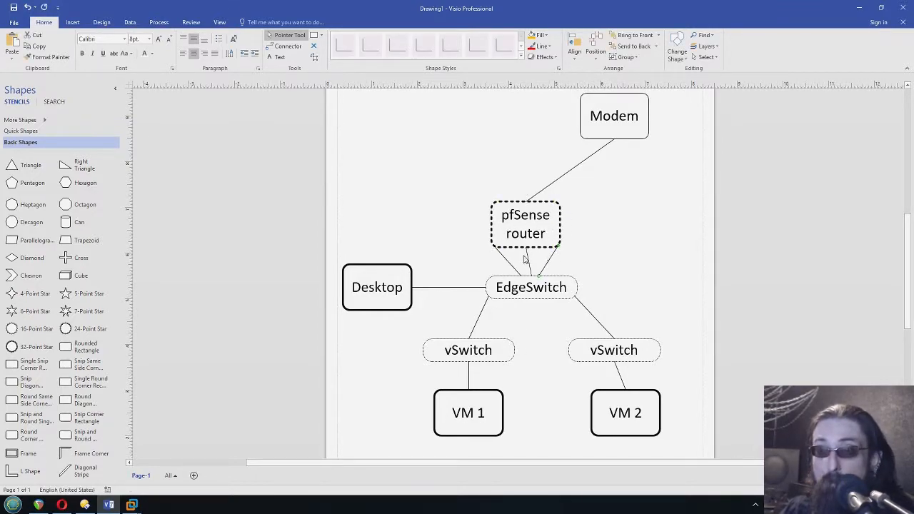
left_click(580, 264)
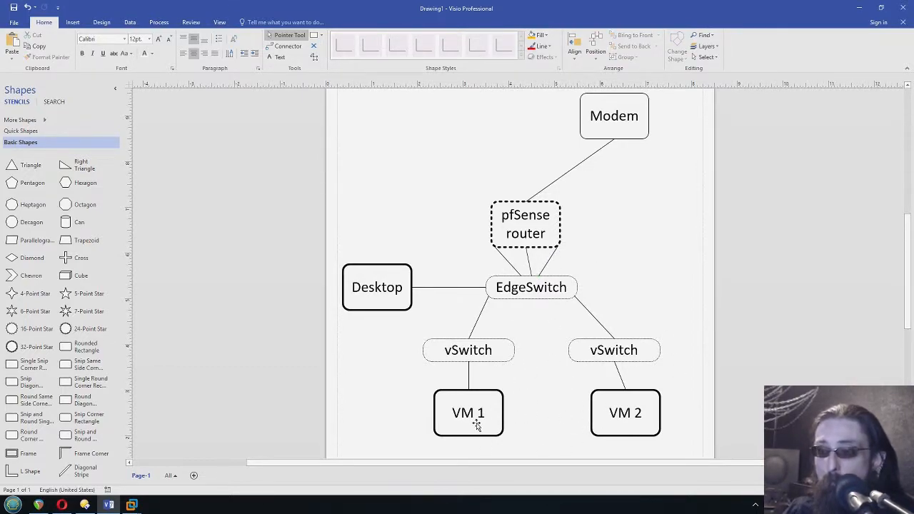
Step: Trace how traffic between VM 1 and VM 2 passes through the vSwitches, EdgeSwitch and pfSense router in the diagram
left_click(627, 418)
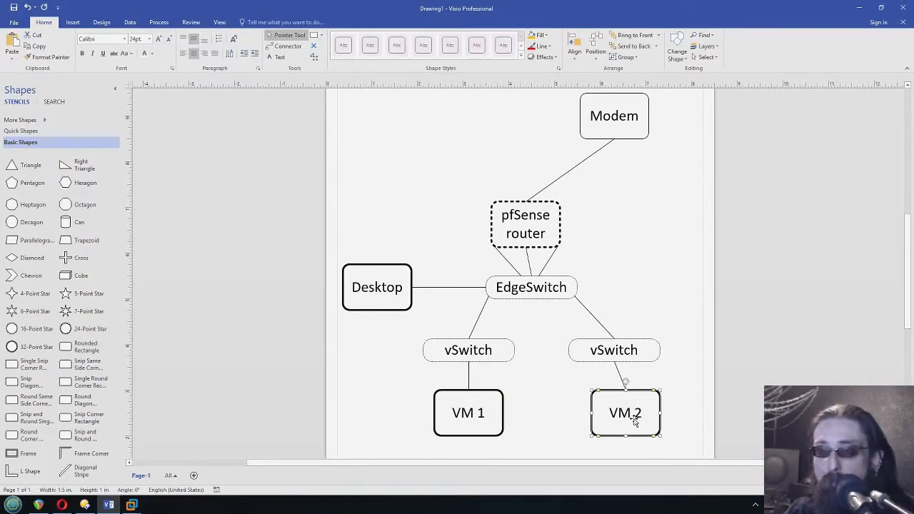
left_click(468, 414)
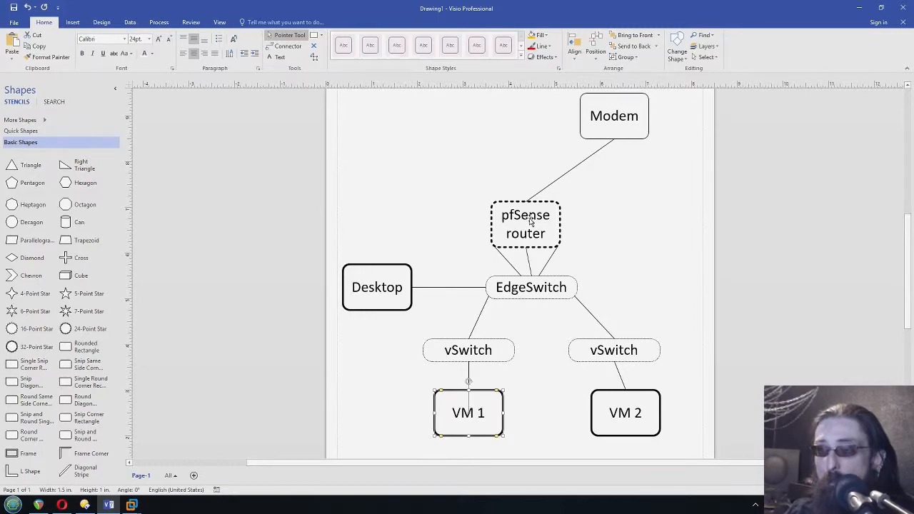
left_click(527, 294)
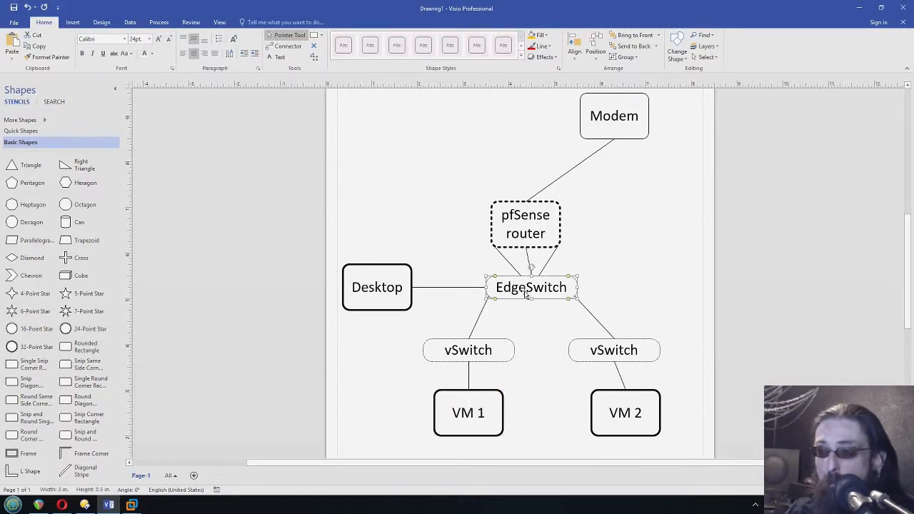
left_click(615, 355)
left_click(630, 400)
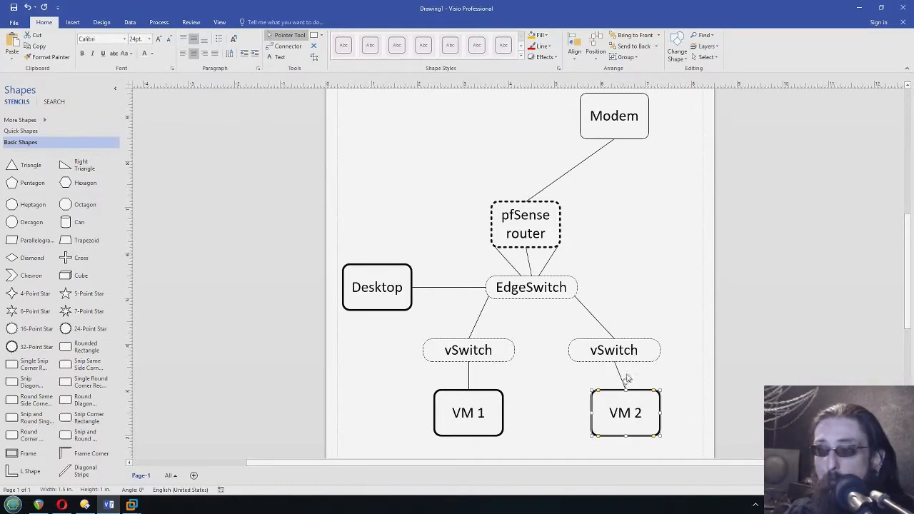
left_click(543, 389)
left_click(525, 214)
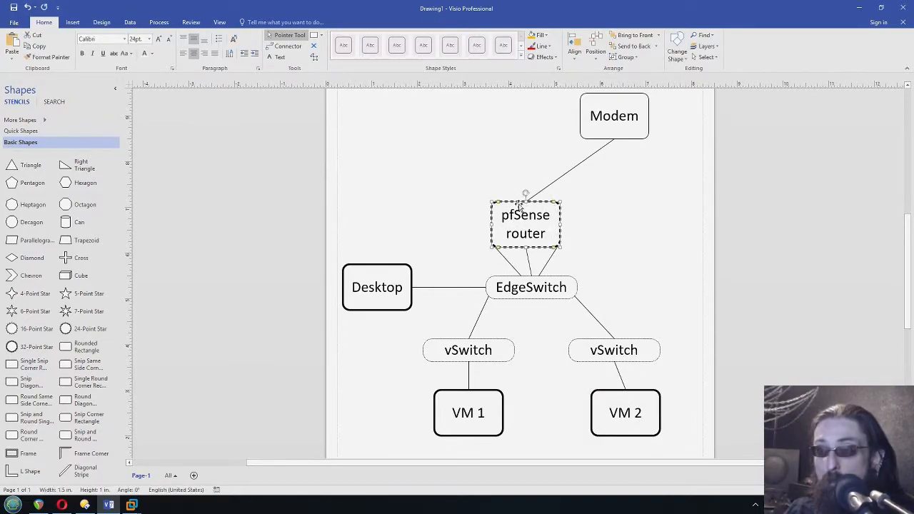
left_click(637, 413)
left_click(477, 417)
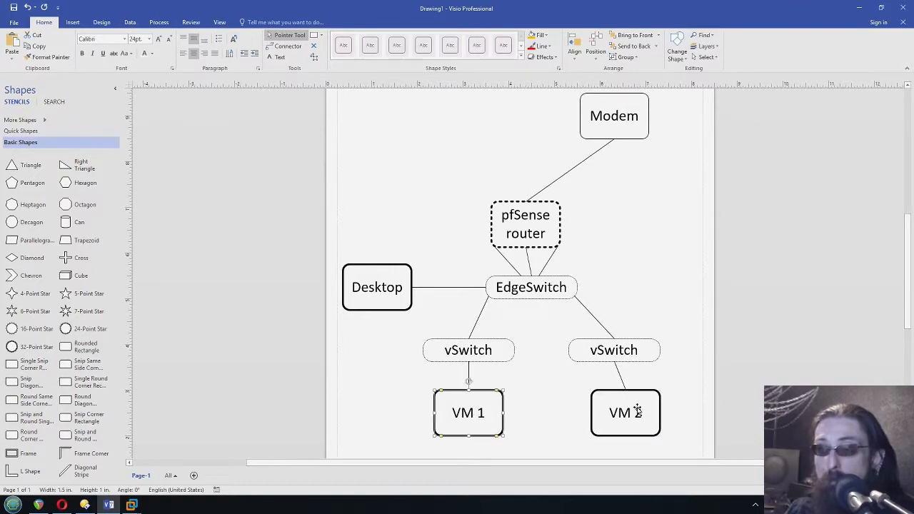
left_click(637, 411)
left_click(345, 402)
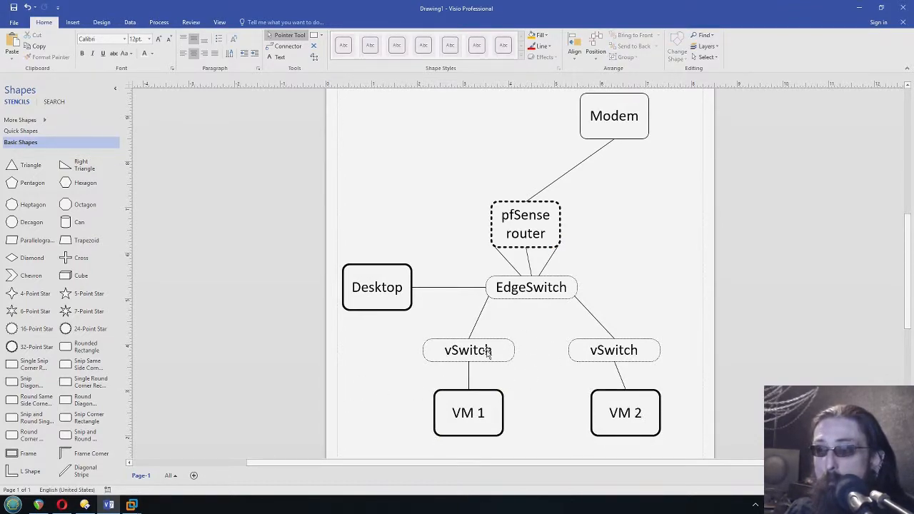
Step: Switch to the Administration virtual machine in VMware Workstation and check the EdgeSwitch's firmware version
key("alt+Tab")
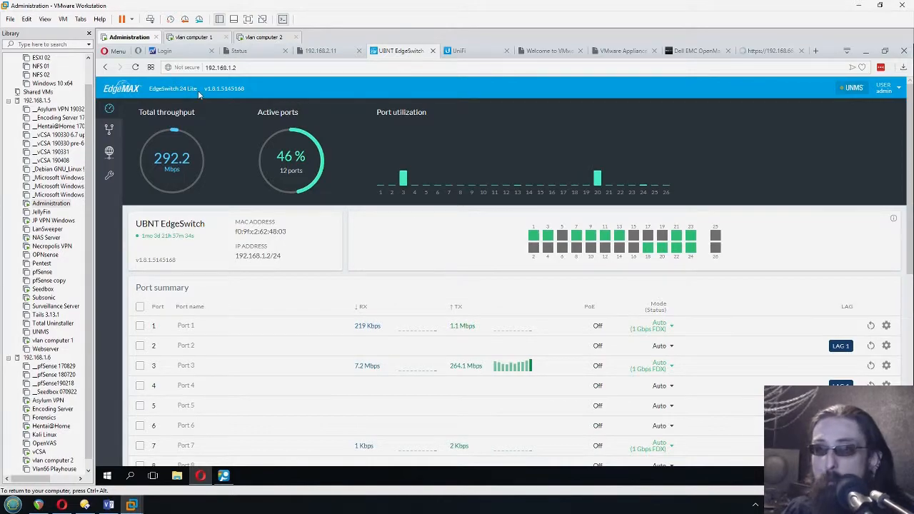
left_click_drag(205, 89, 252, 93)
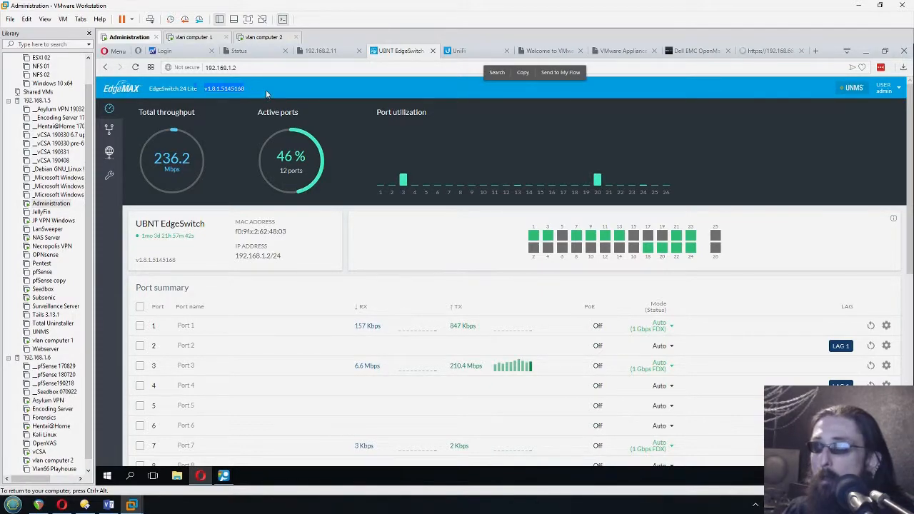
left_click(559, 145)
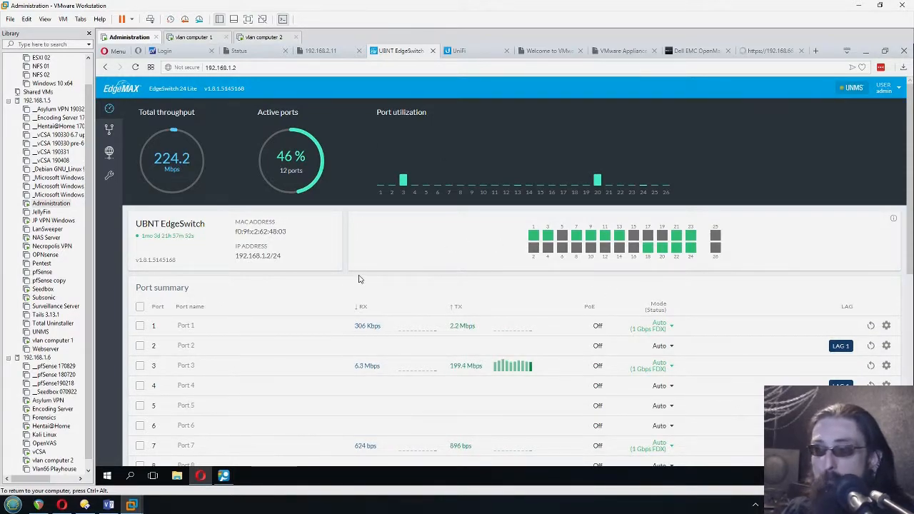
Step: Open the EdgeSwitch's VLAN configuration, review the existing VLANs and add a new VLAN with ID 10
left_click(108, 134)
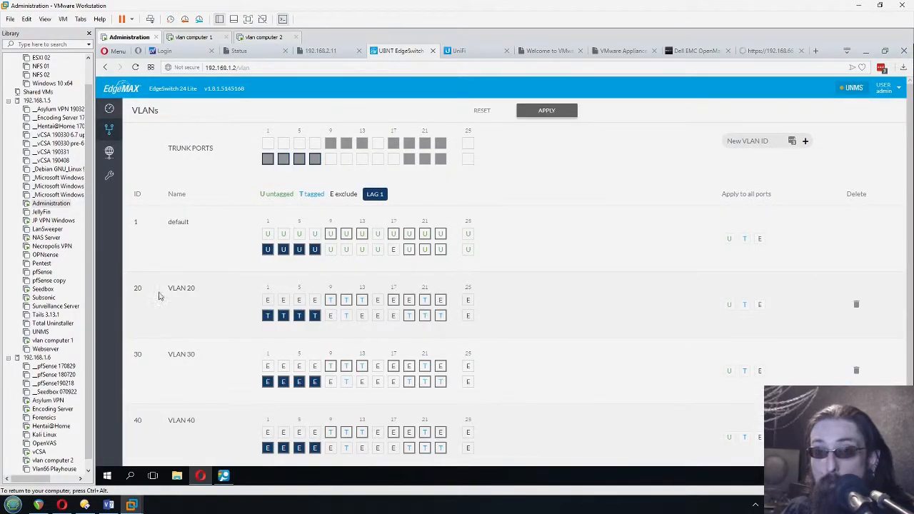
scroll(150, 382, "down", 1)
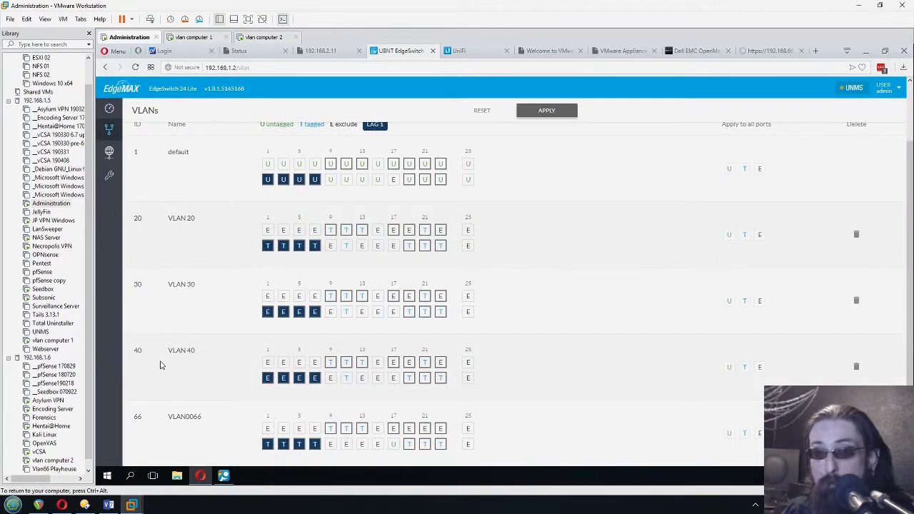
scroll(163, 365, "up", 1)
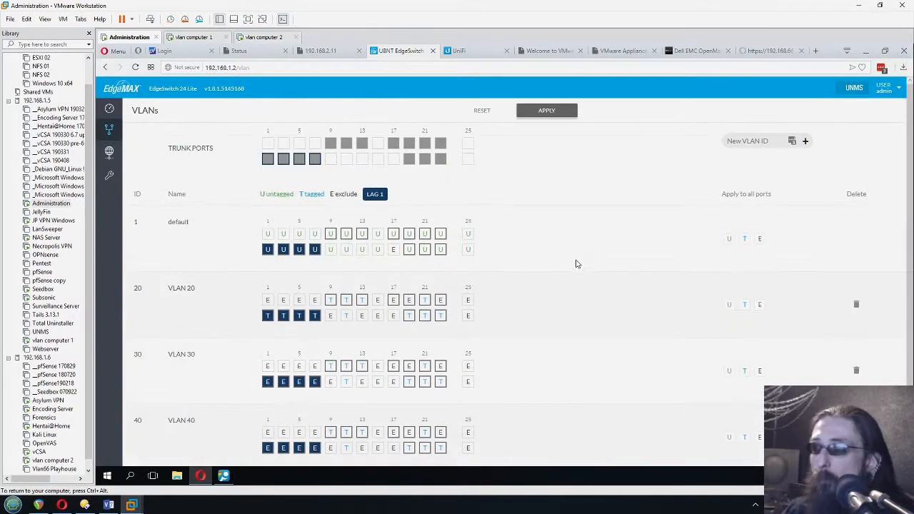
left_click(747, 141)
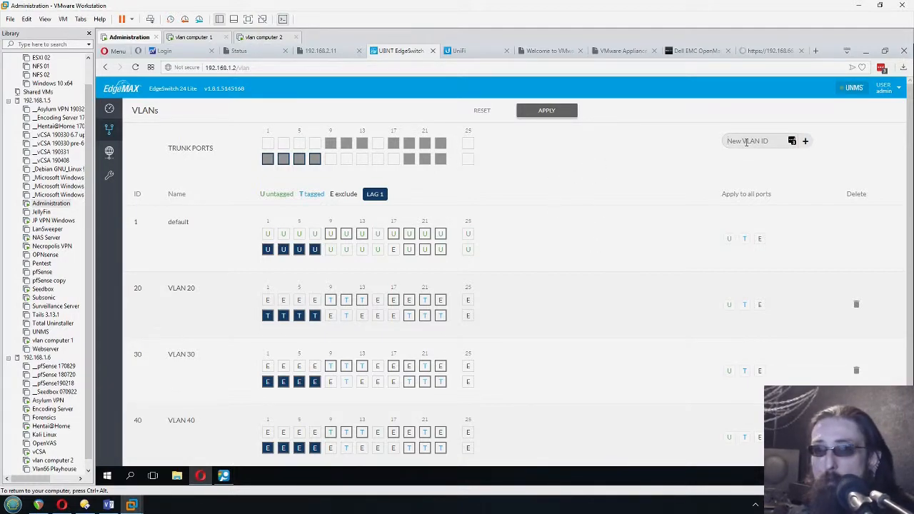
type("10")
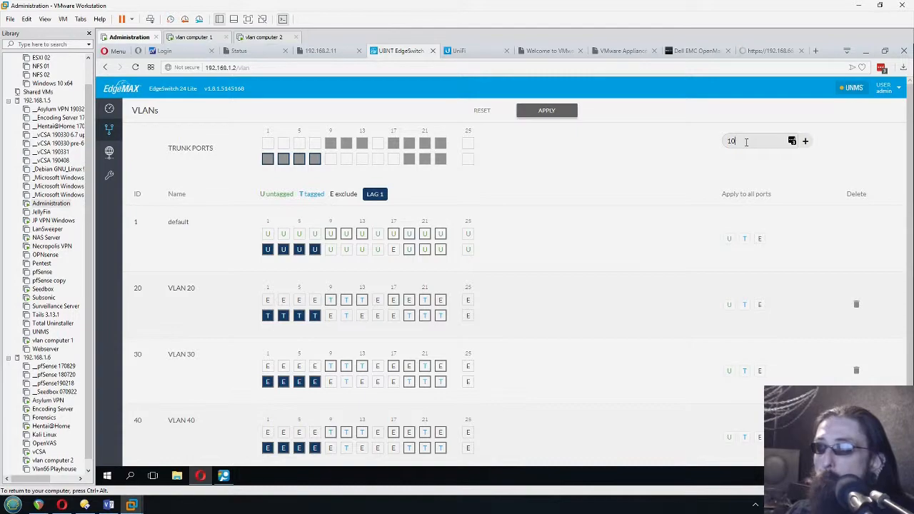
left_click(805, 142)
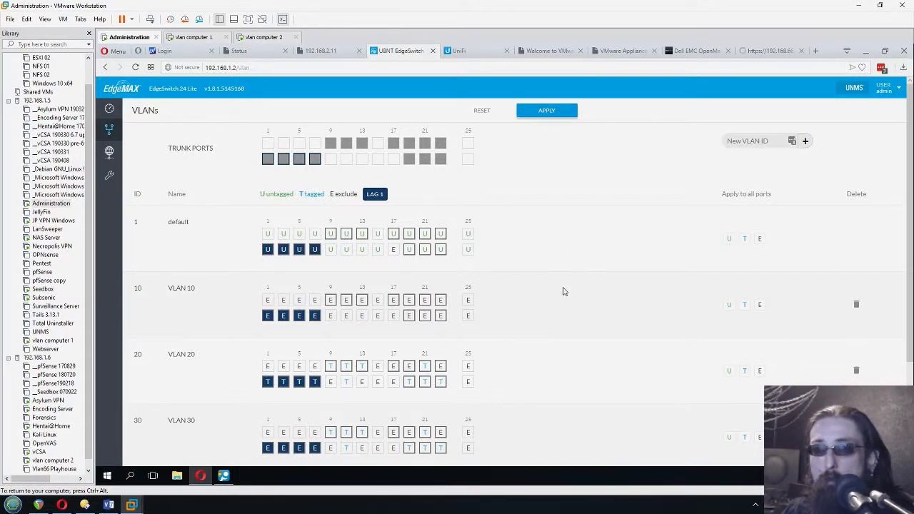
Step: Examine the legend for the untagged, tagged and exclude port modes on the VLANs page
left_click_drag(259, 199, 359, 199)
left_click(267, 195)
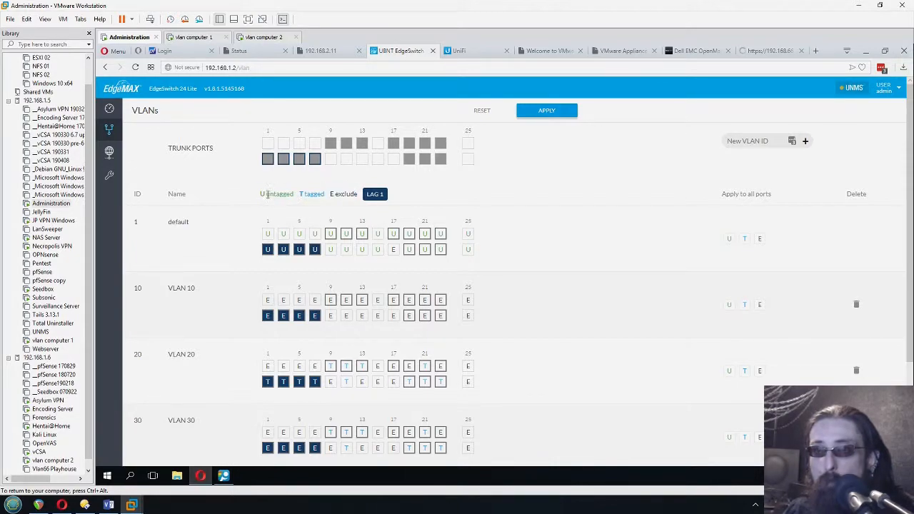
left_click_drag(261, 195, 360, 195)
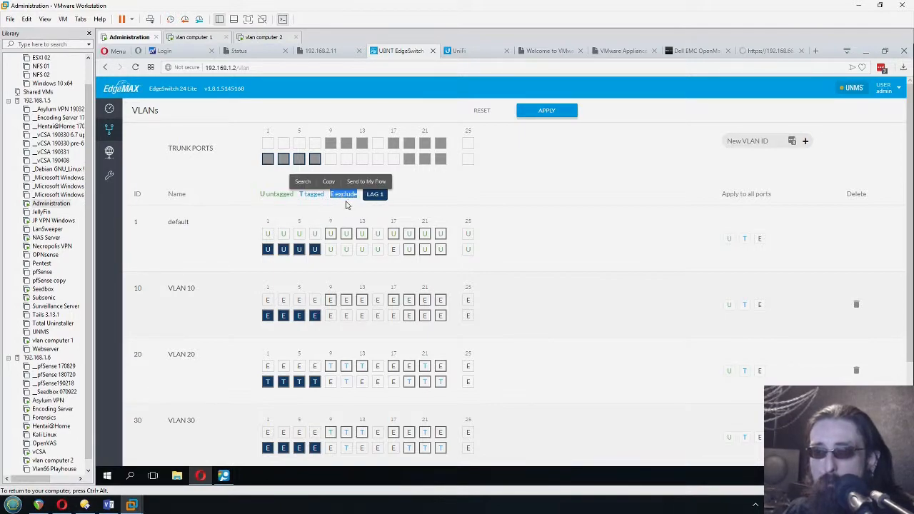
left_click(346, 205)
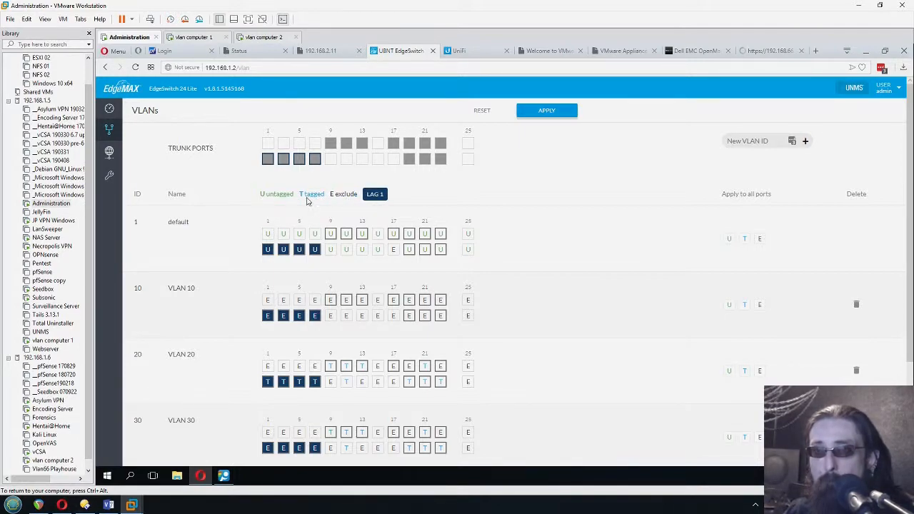
left_click_drag(296, 198, 333, 198)
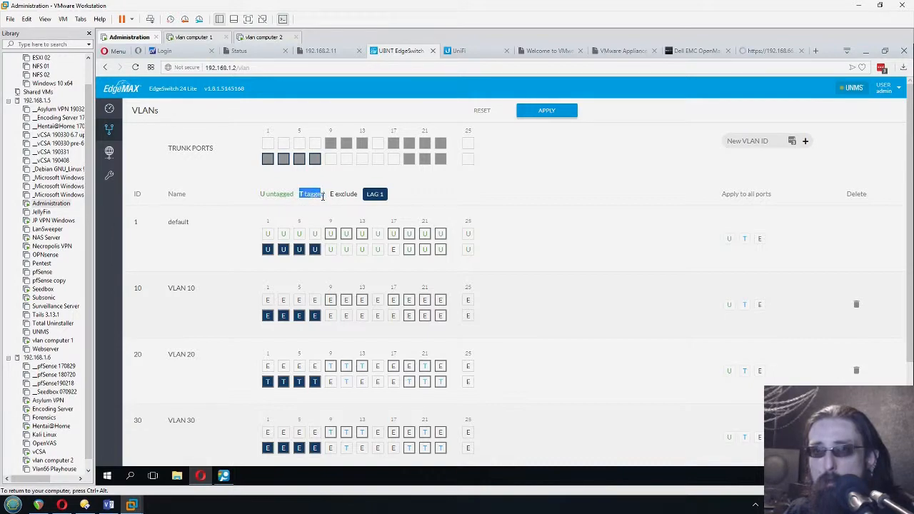
left_click(323, 197)
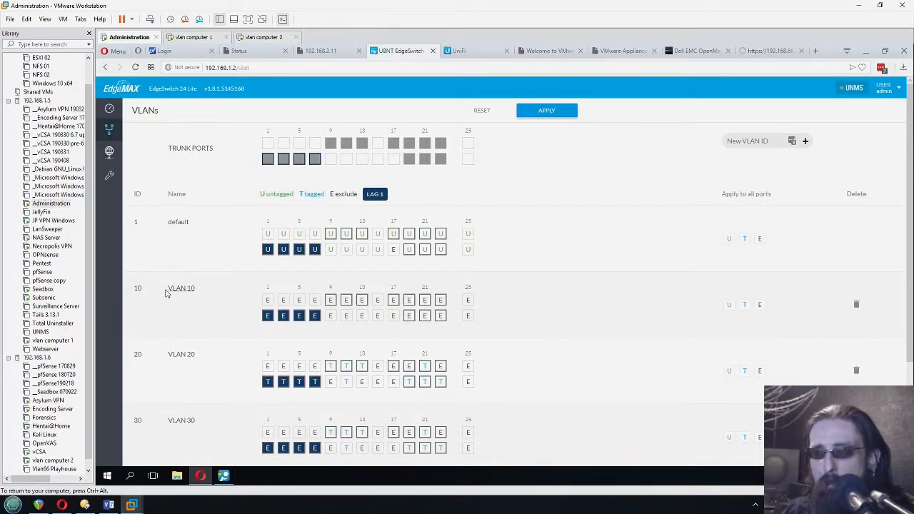
Step: Set port 19 to tagged for VLAN 10 and apply the VLAN changes to the switch
left_click(410, 301)
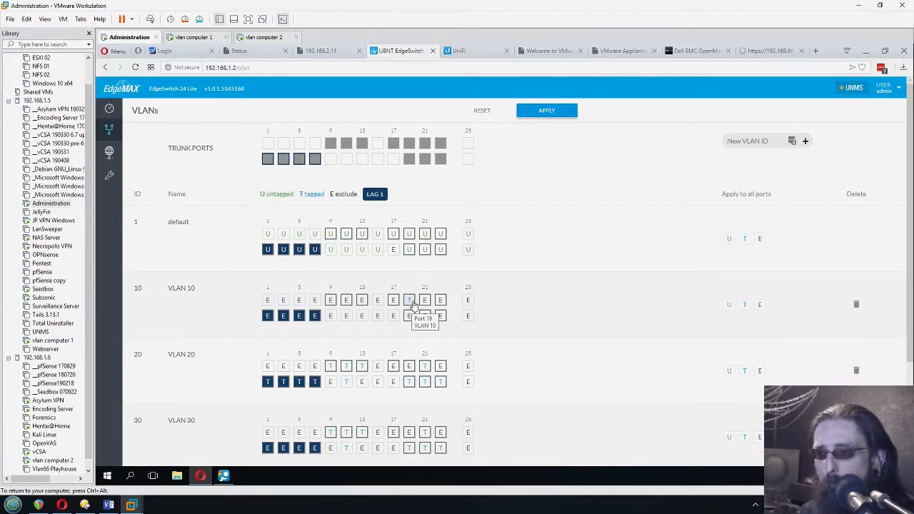
scroll(172, 396, "down", 2)
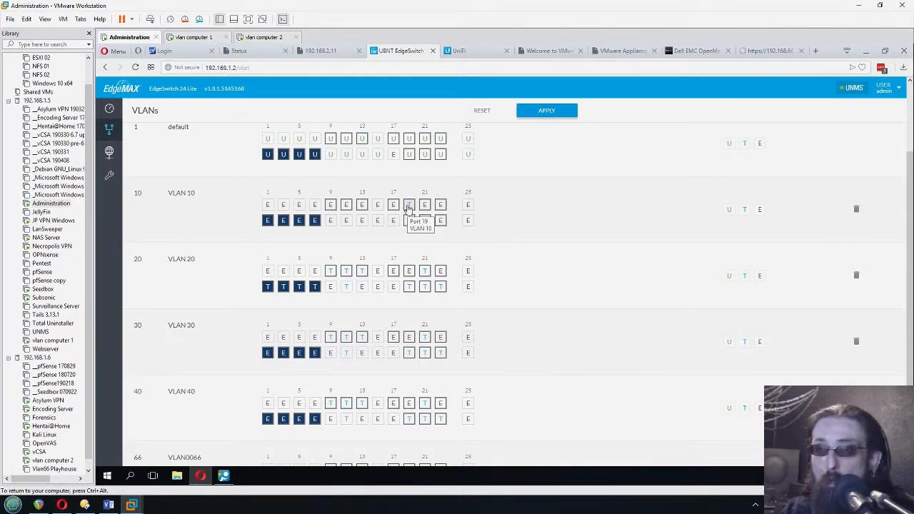
left_click(547, 113)
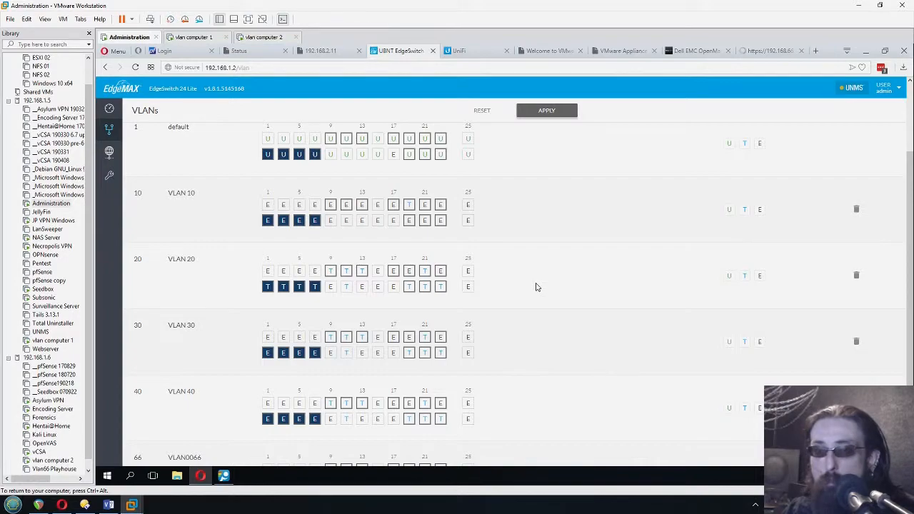
Step: Switch back to the Visio network diagram and review the EdgeSwitch and the two vSwitches connected to it
left_click(108, 505)
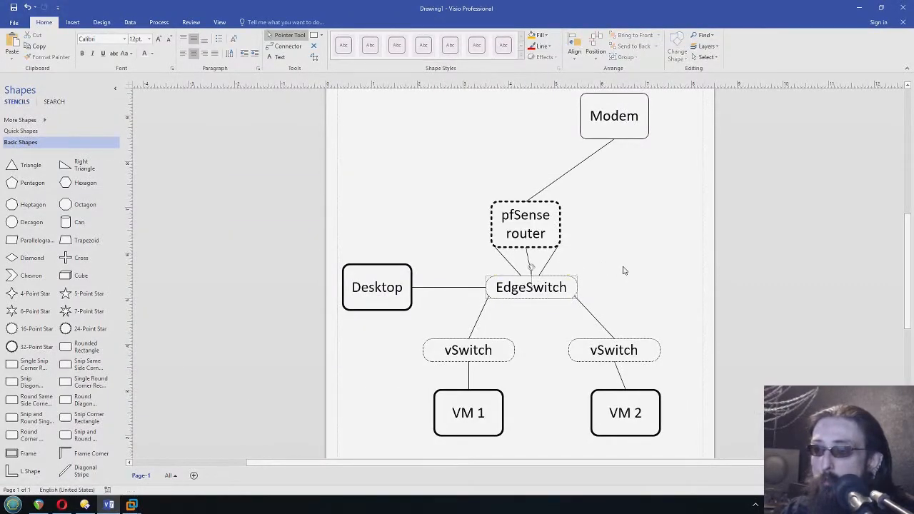
left_click(516, 293)
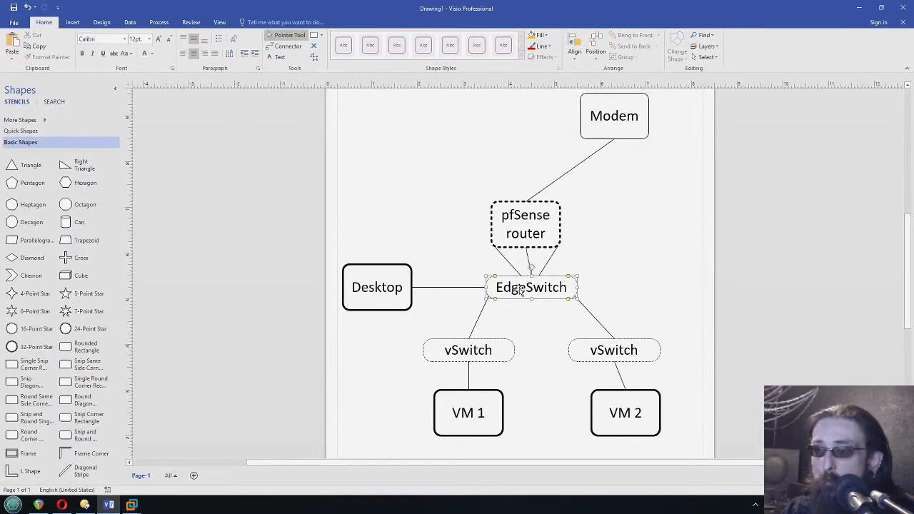
left_click(454, 351)
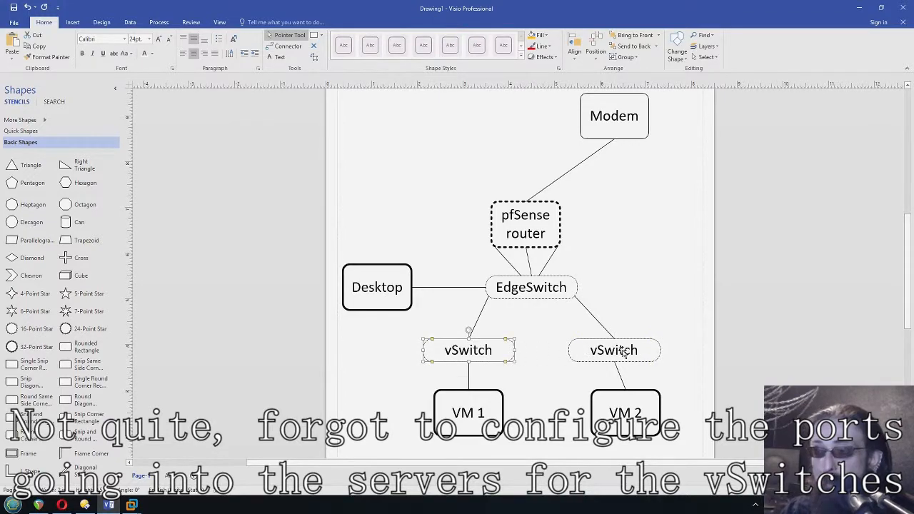
left_click(623, 353)
left_click(471, 352)
left_click(617, 352)
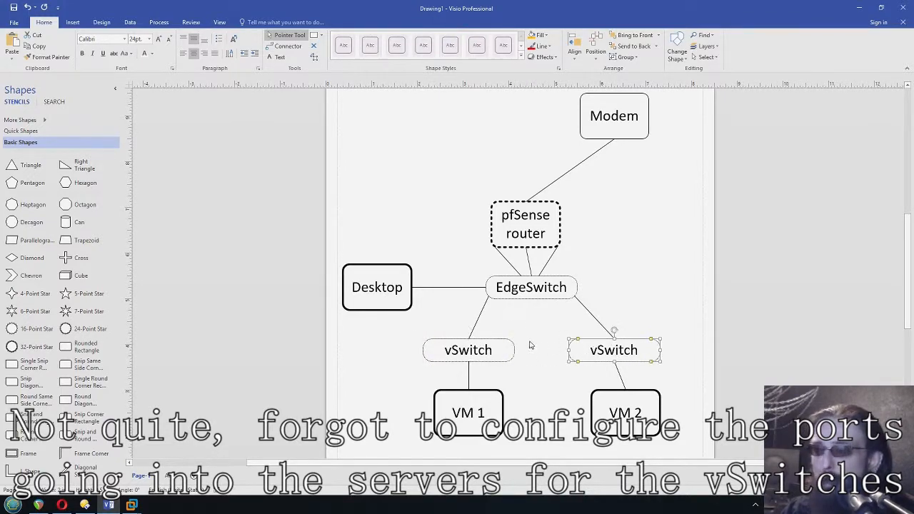
Step: Compare the two vSwitches connecting the EdgeSwitch to VM 1 and VM 2 in the network diagram
left_click(477, 352)
left_click(598, 353)
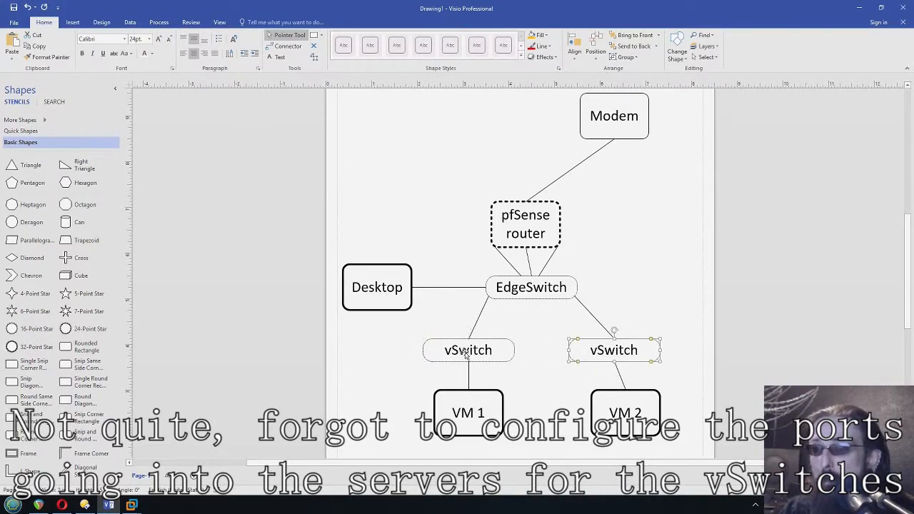
left_click(463, 354)
left_click(601, 350)
left_click(478, 358)
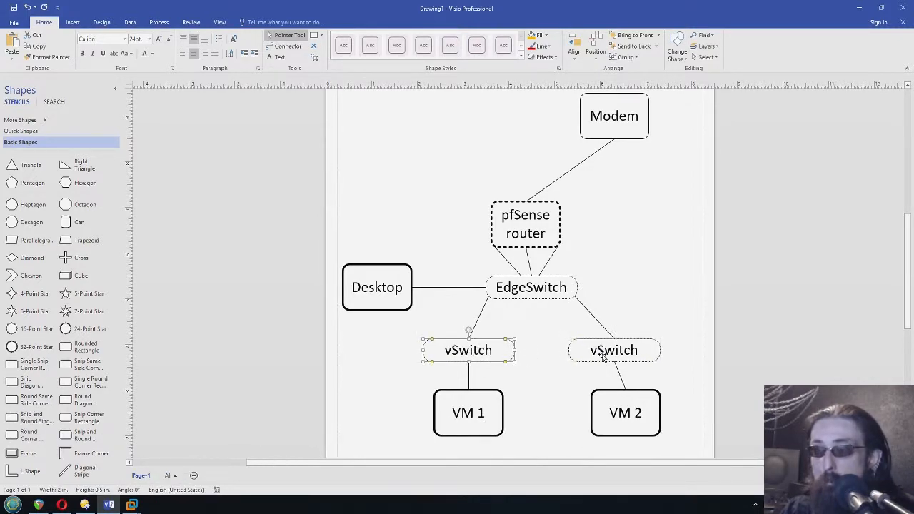
left_click(603, 356)
left_click(466, 361)
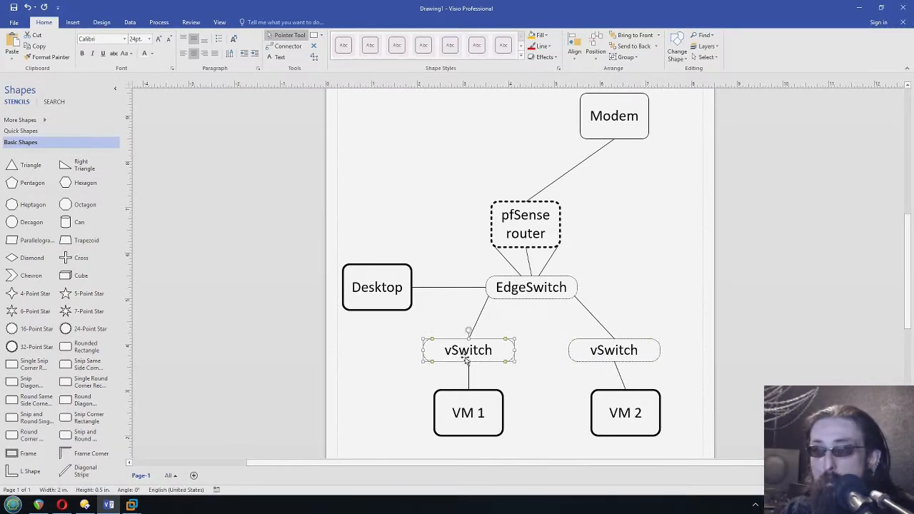
left_click(540, 356)
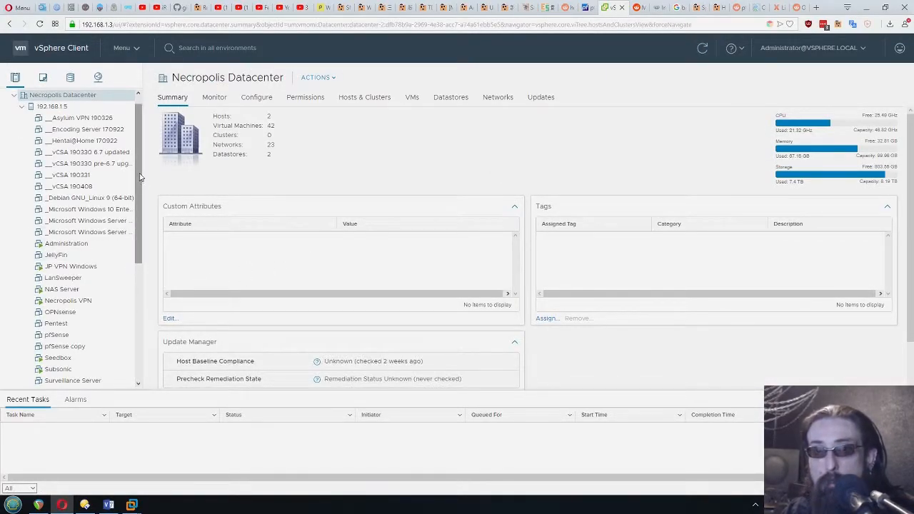
Step: In the vSphere Client, open host 192.168.1.5's virtual switches, collapse vDSwitch1 and expand vSwitch0 to review its port groups
left_click(52, 123)
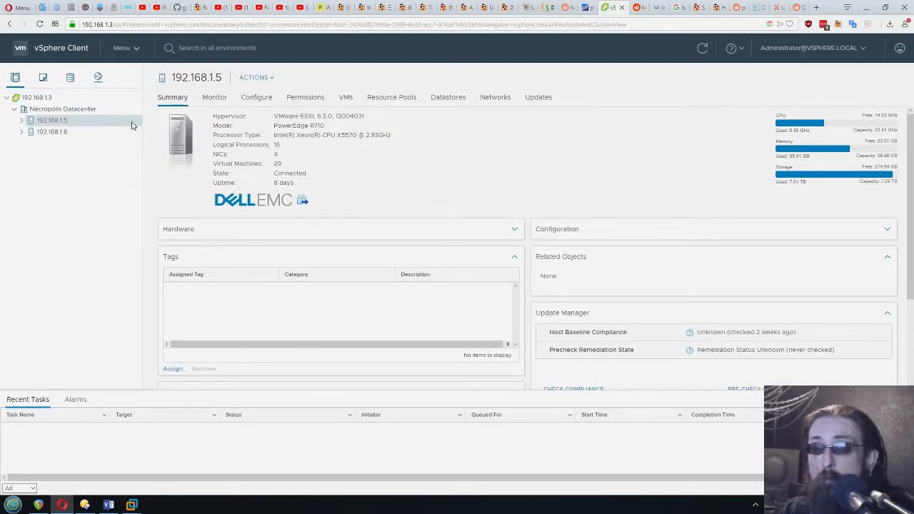
left_click(256, 101)
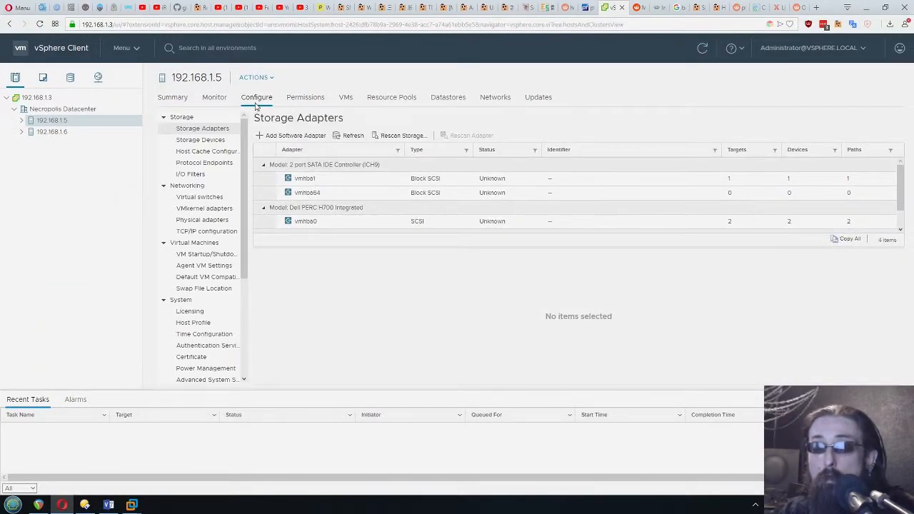
left_click(199, 199)
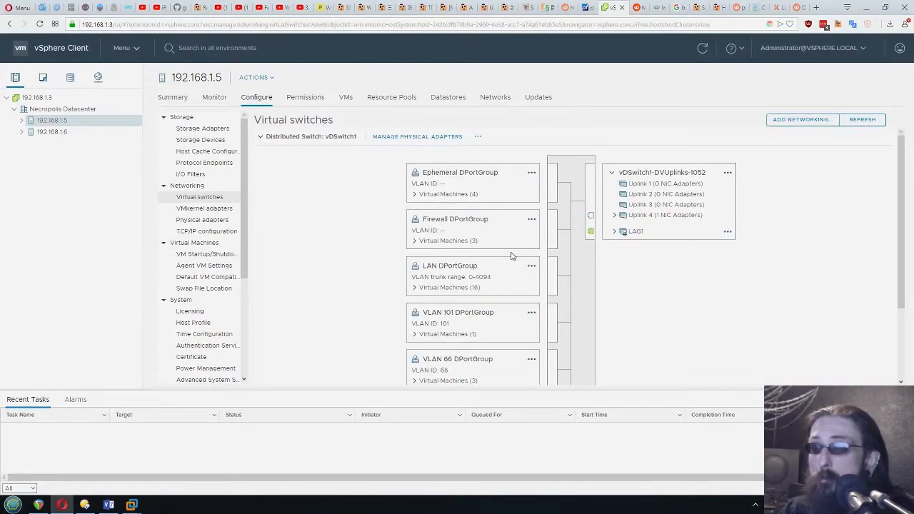
left_click(276, 141)
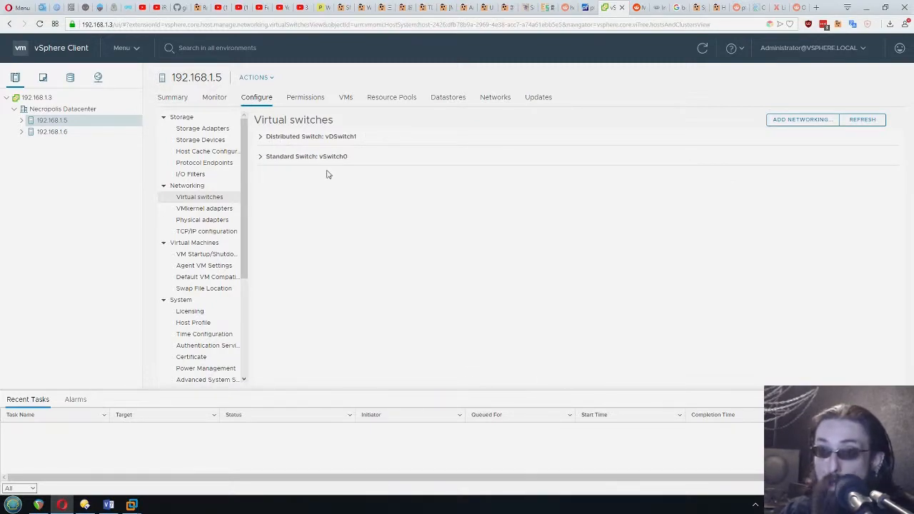
left_click(271, 160)
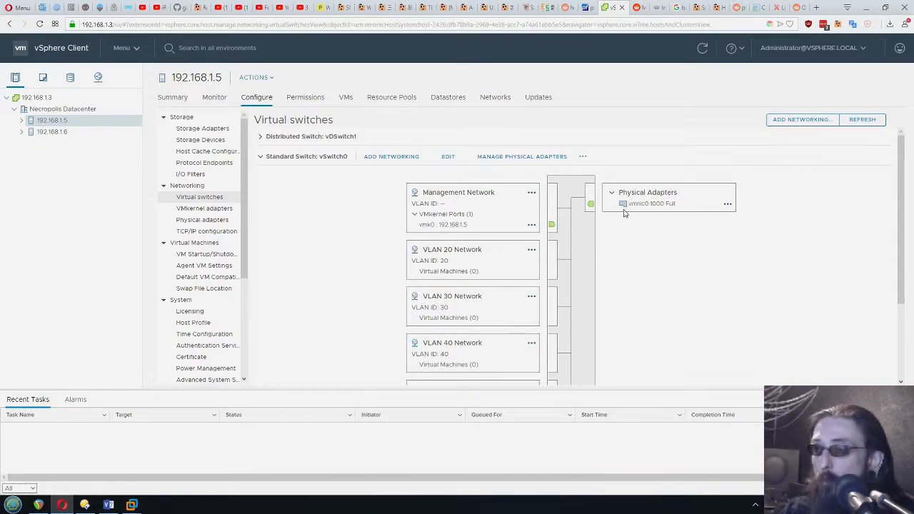
scroll(777, 243, "down", 3)
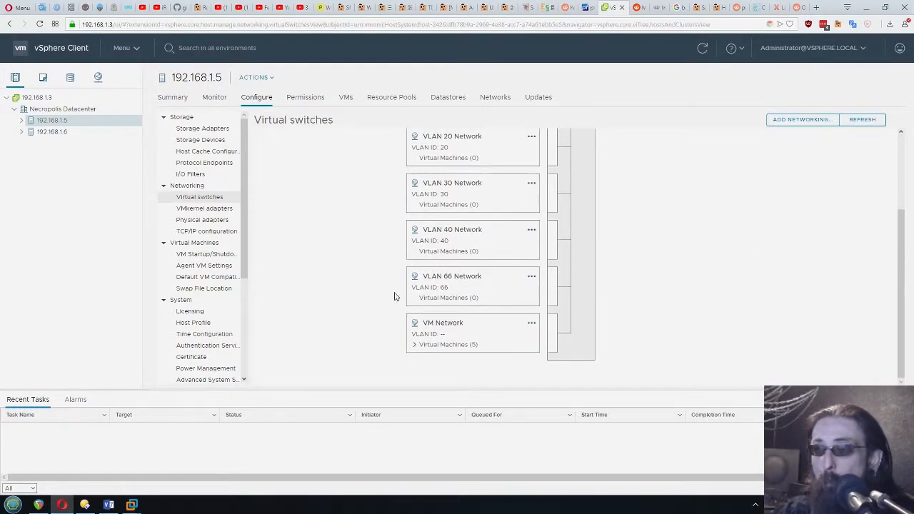
scroll(520, 249, "up", 3)
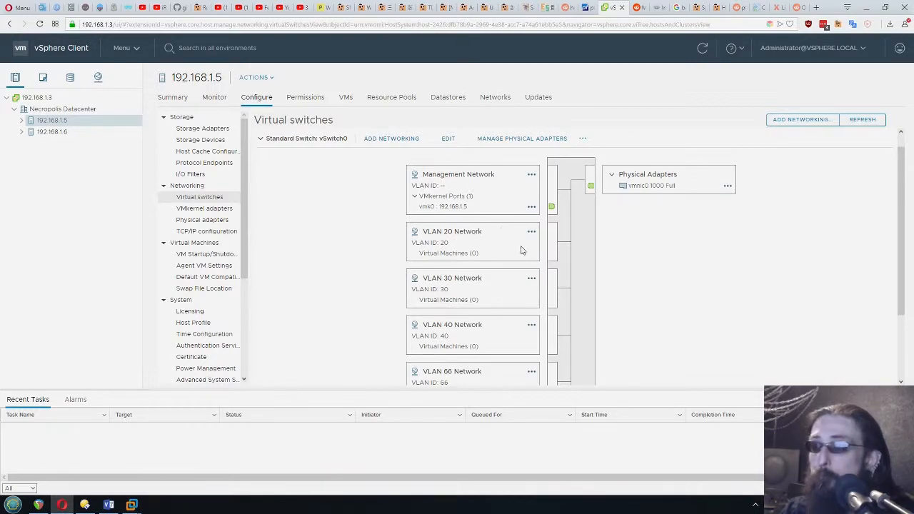
scroll(541, 254, "down", 1)
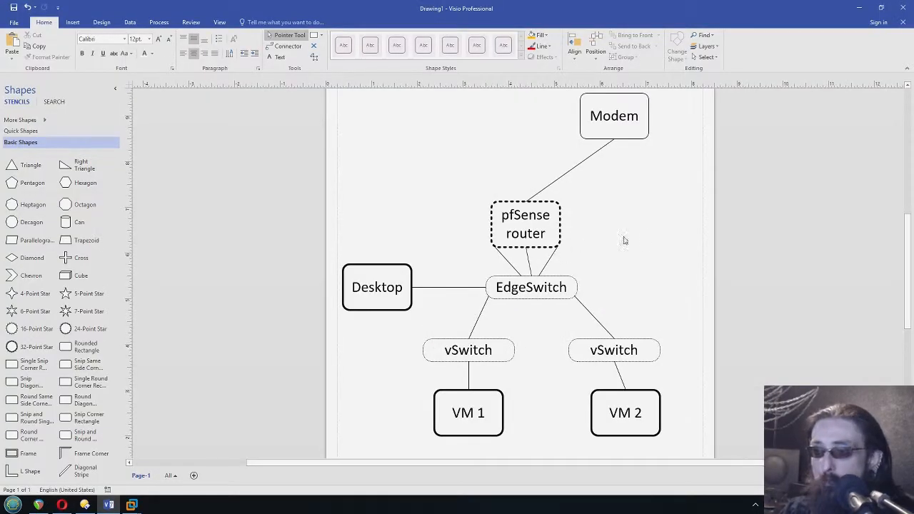
Step: Switch back to the Visio network diagram and review both vSwitches and the VM 1 and VM 2 shapes
left_click(504, 348)
left_click(650, 352)
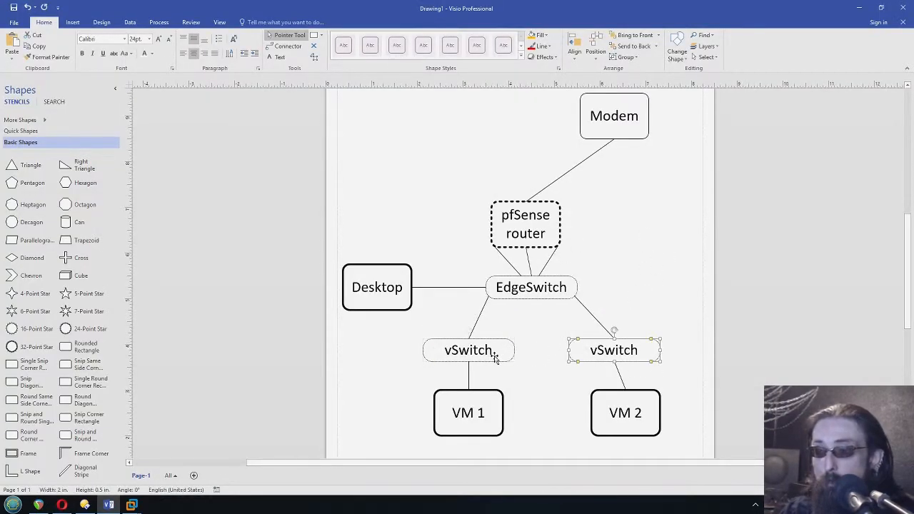
left_click(470, 341)
left_click(520, 319)
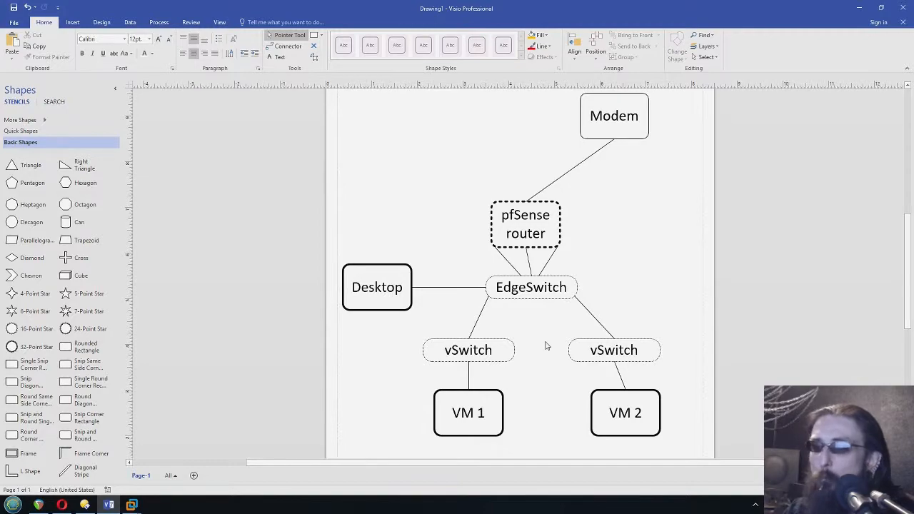
left_click(474, 355)
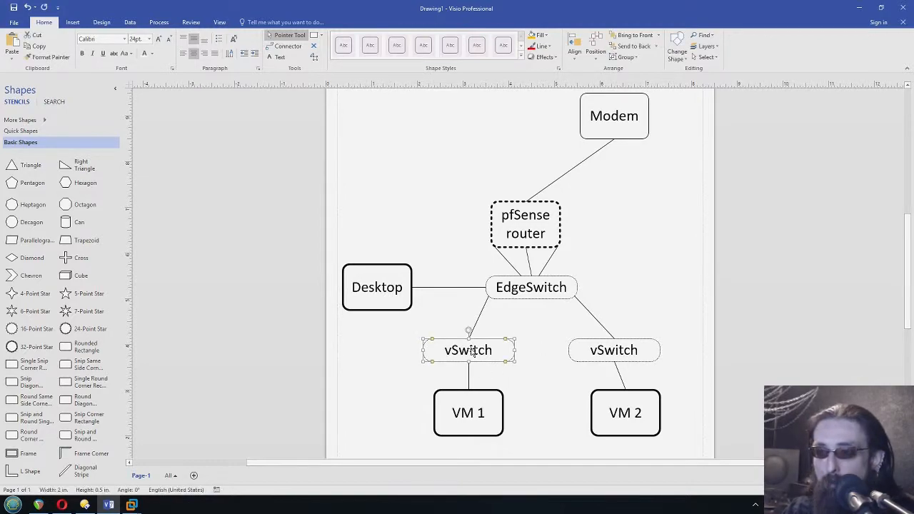
left_click(472, 410)
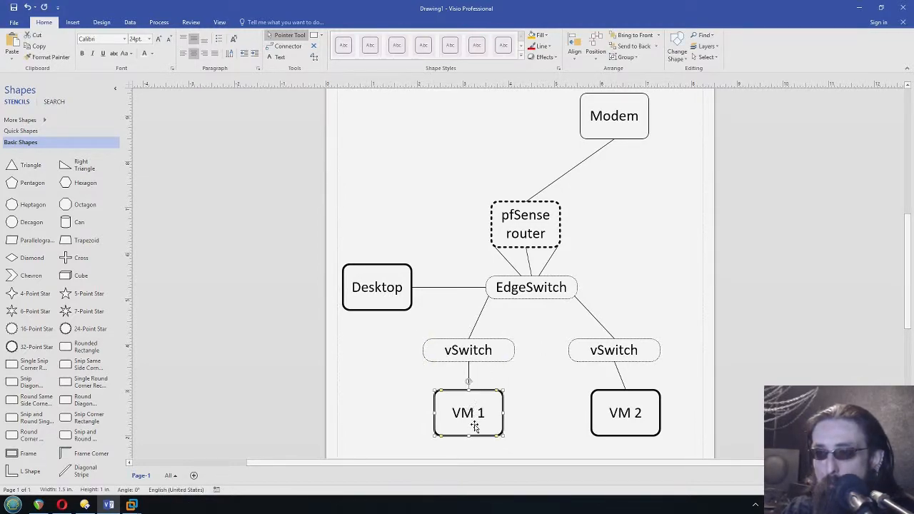
left_click(622, 427)
Step: Return to the vSphere Client and start adding a Virtual Machine Port Group for a Standard Switch on the existing vSwitch0
left_click(61, 505)
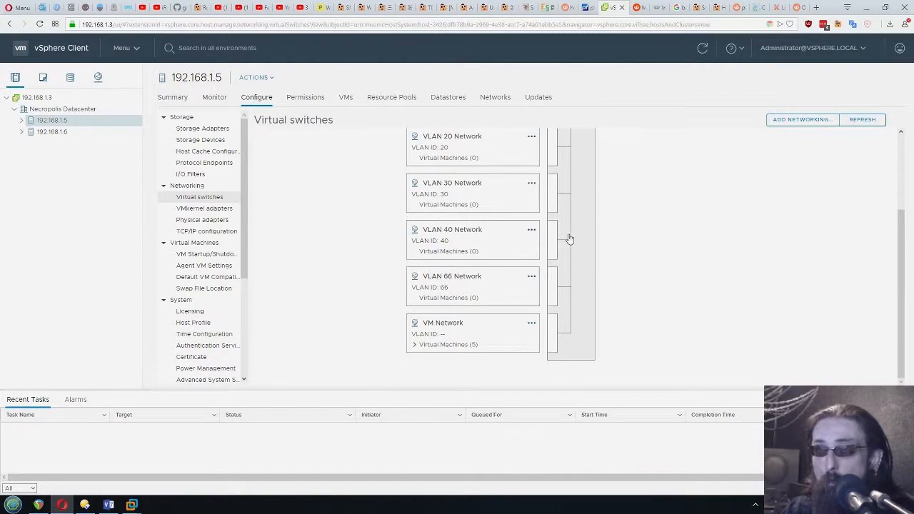
scroll(569, 237, "up", 3)
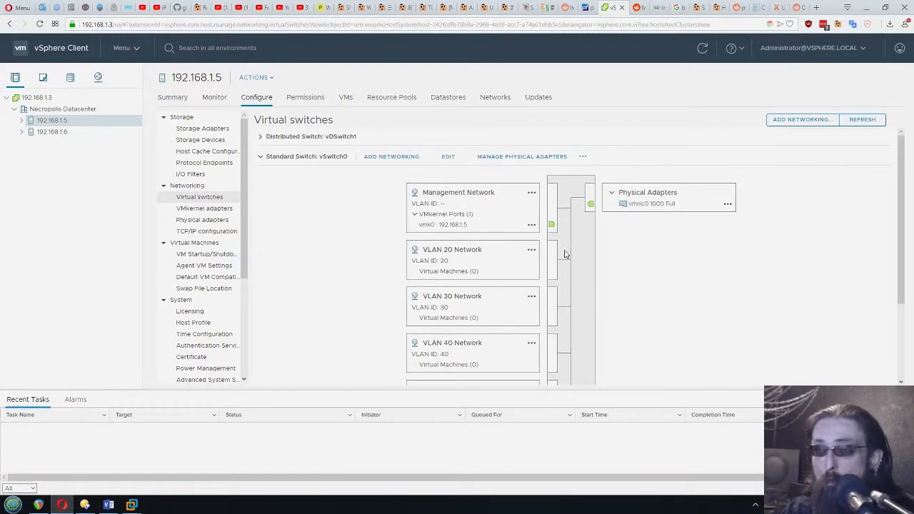
left_click(400, 158)
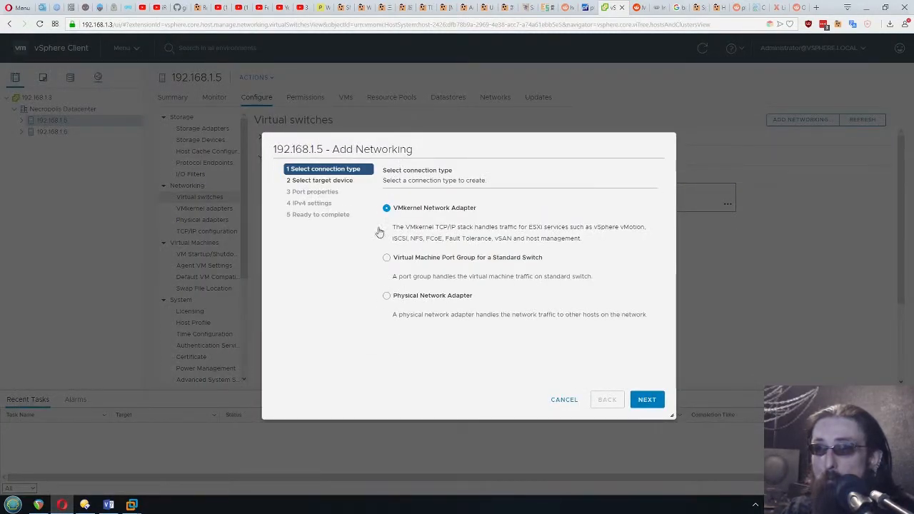
left_click(395, 260)
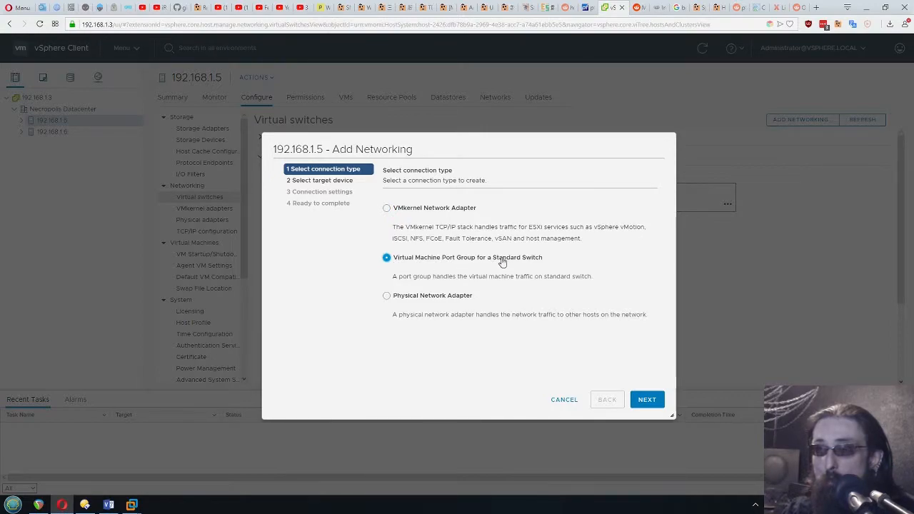
left_click(648, 401)
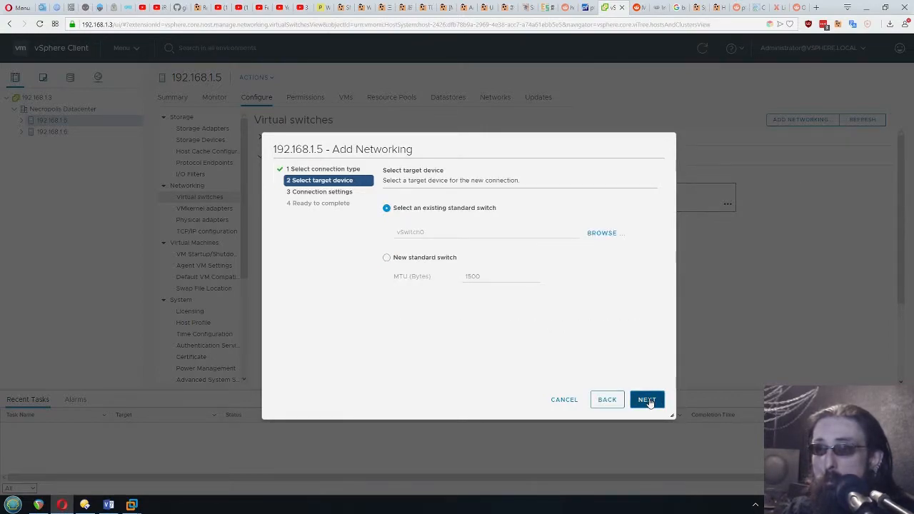
left_click(646, 401)
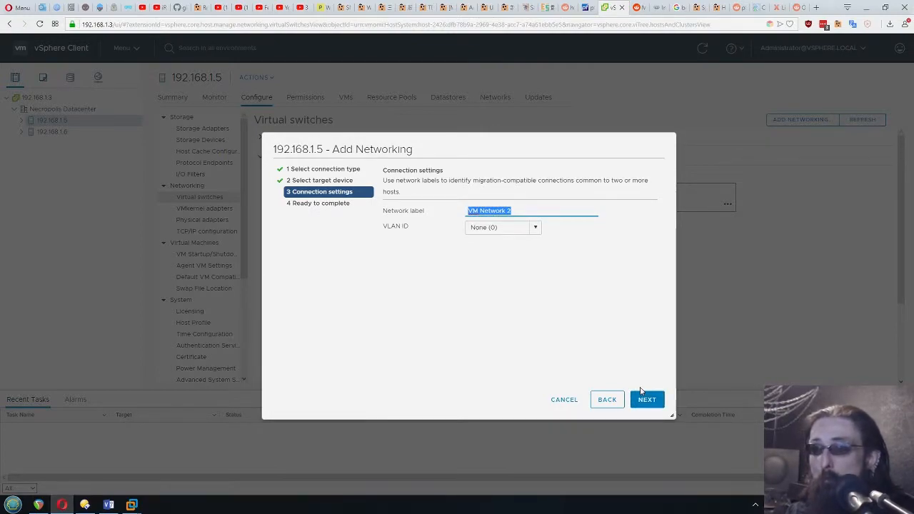
Step: Label the new port group VLAN 10, set its VLAN ID to 10 and finish creating it
type("VLAN 10")
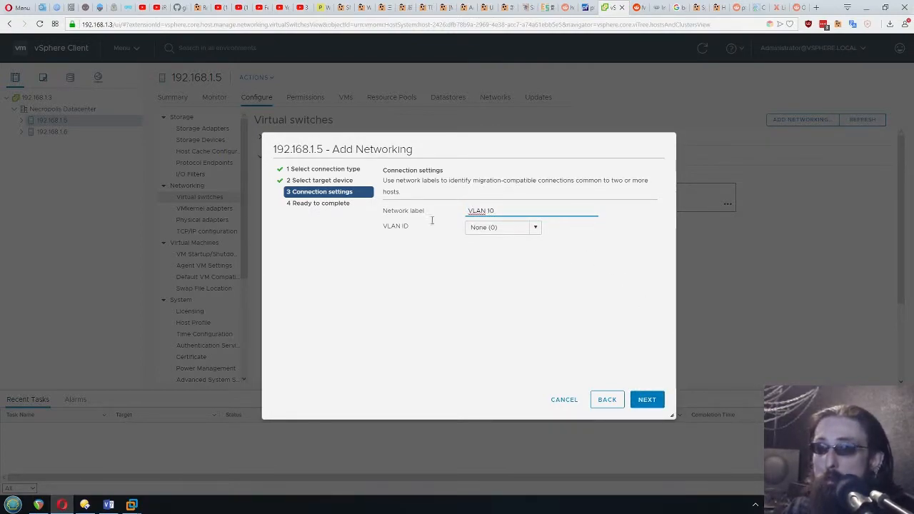
left_click(513, 227)
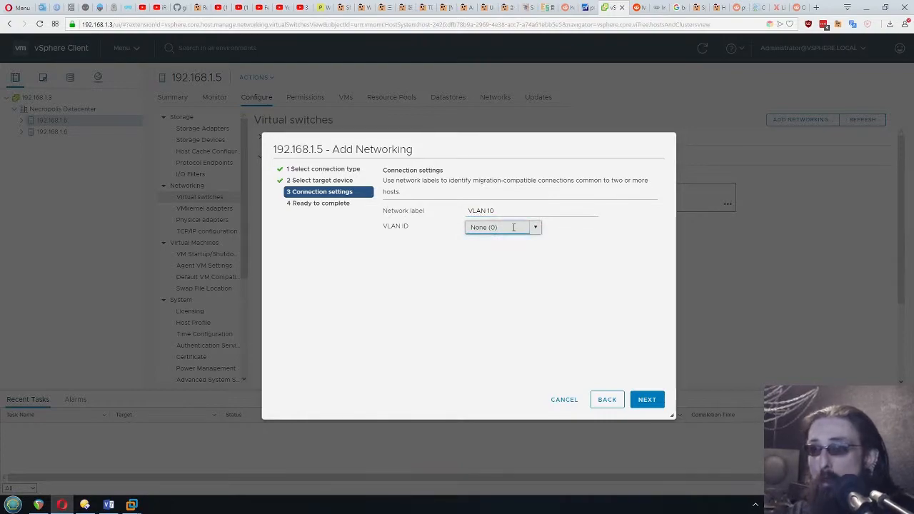
key("ctrl+a")
type("10")
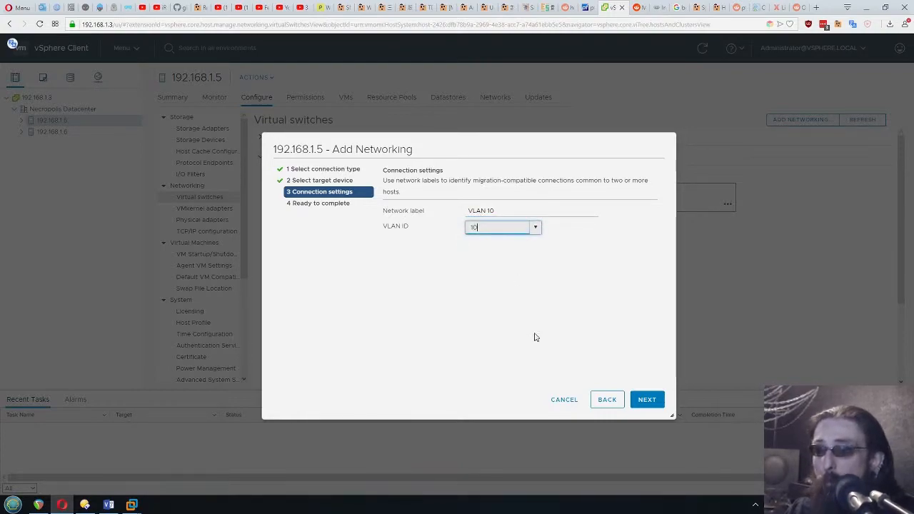
left_click(647, 400)
left_click(647, 400)
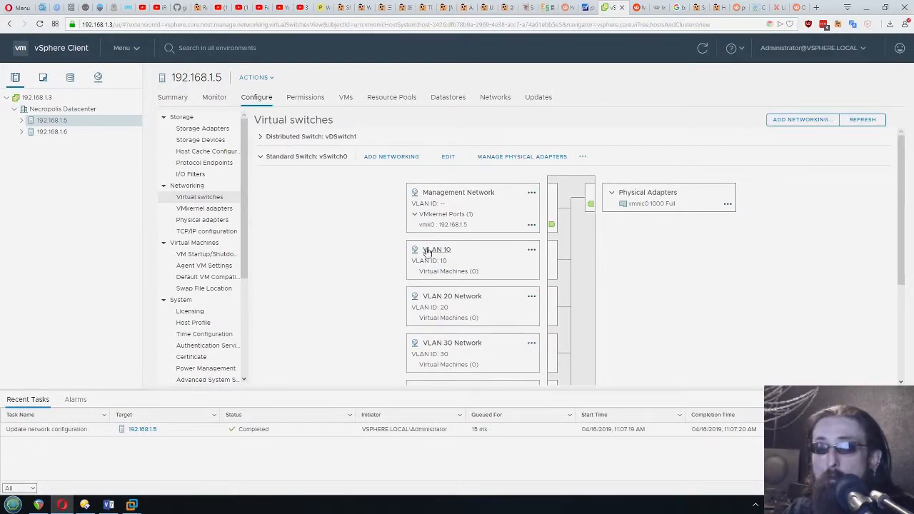
Step: Open the virtual switches of host 192.168.1.6, collapse vDSwitch2 and review the port groups on vSwitch0
left_click(47, 135)
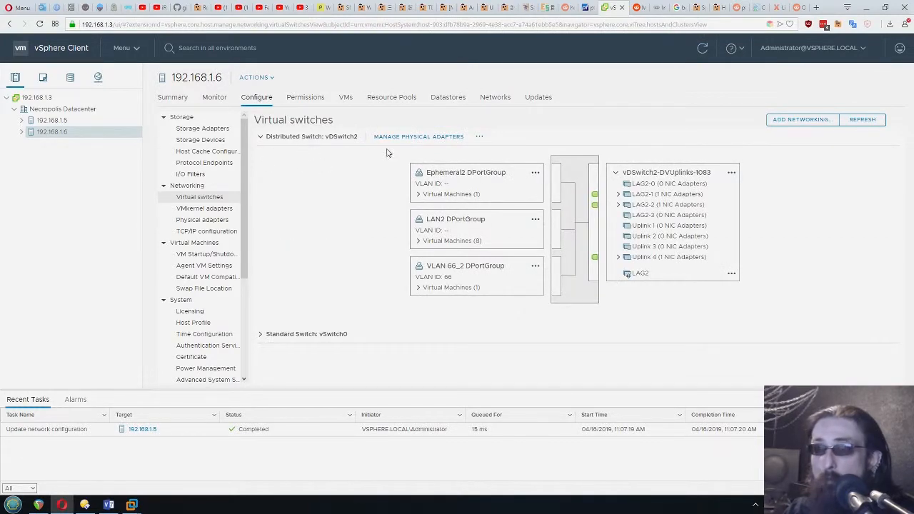
left_click(276, 139)
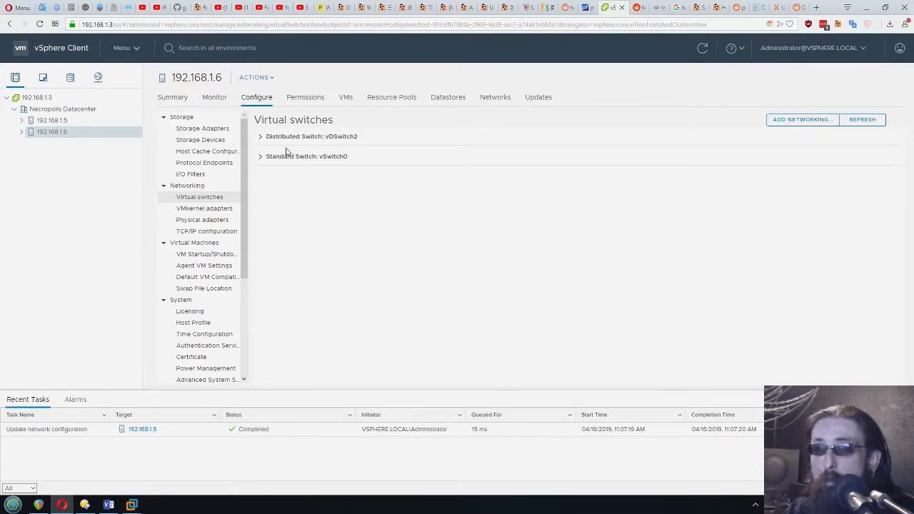
left_click(296, 157)
scroll(478, 236, "down", 2)
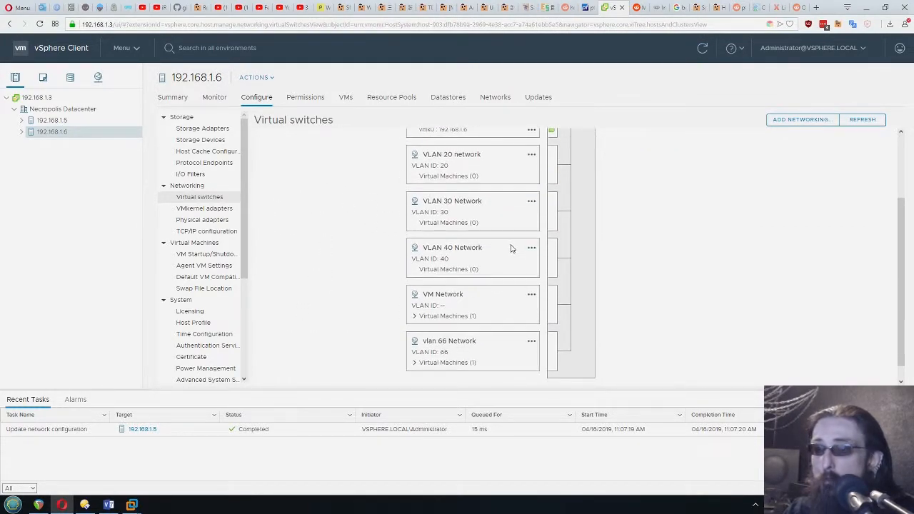
Step: Switch to the Visio network diagram and examine the links between the EdgeSwitch and the pfSense router
left_click(109, 505)
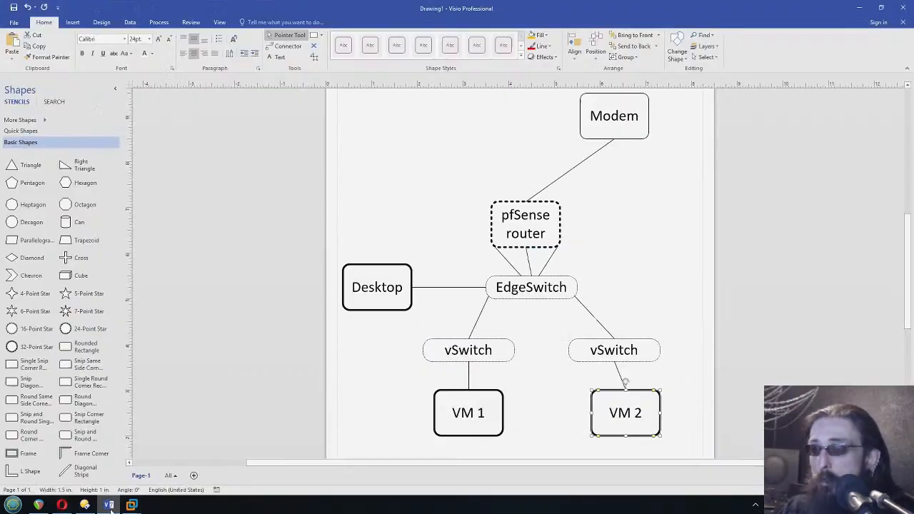
left_click(601, 252)
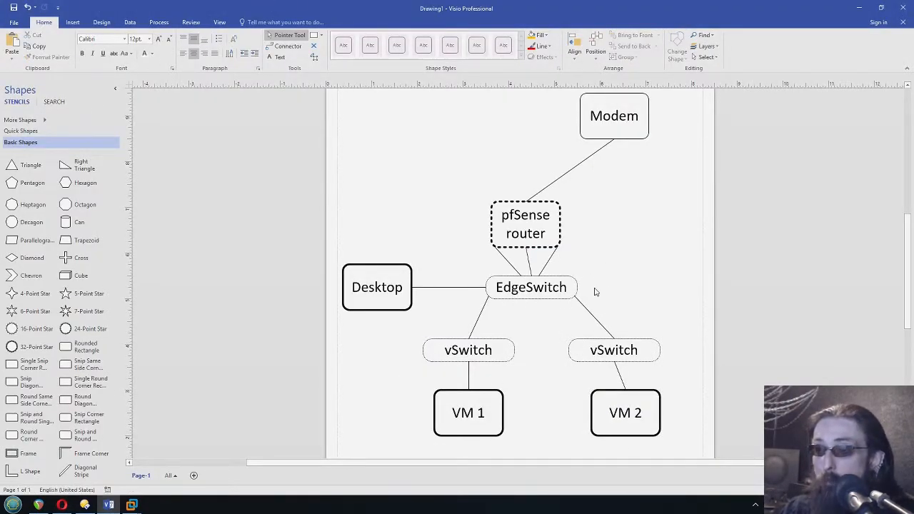
left_click(538, 289)
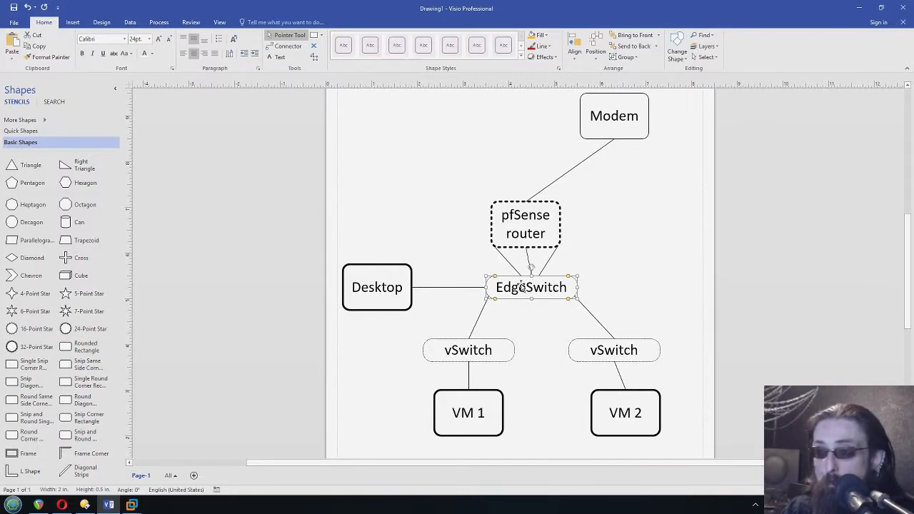
left_click(536, 227)
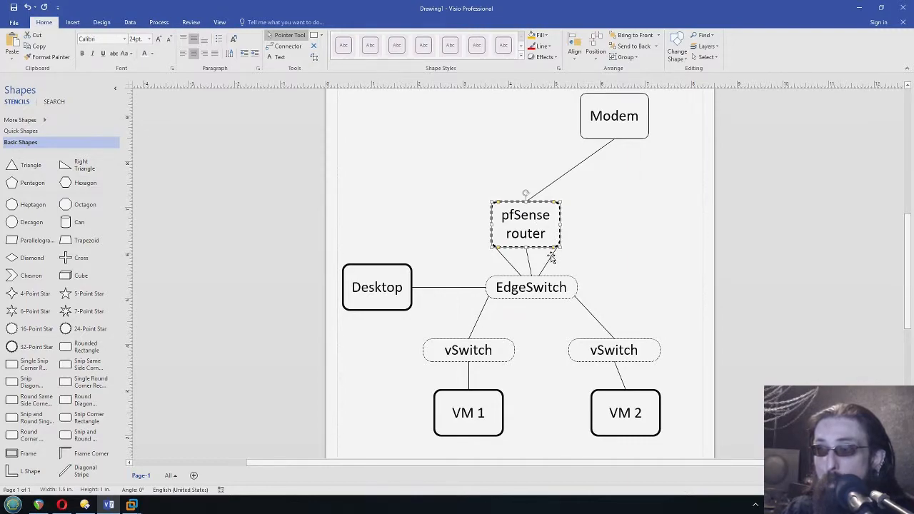
key("Escape")
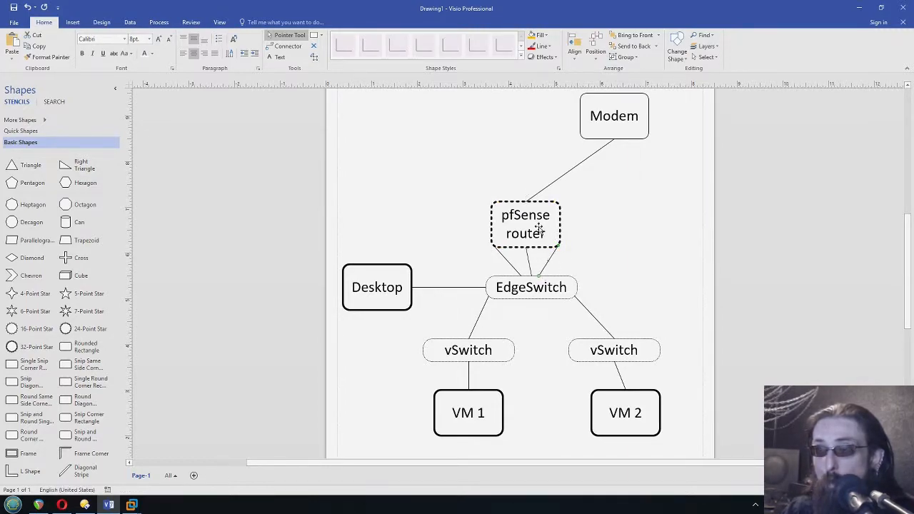
left_click(537, 289)
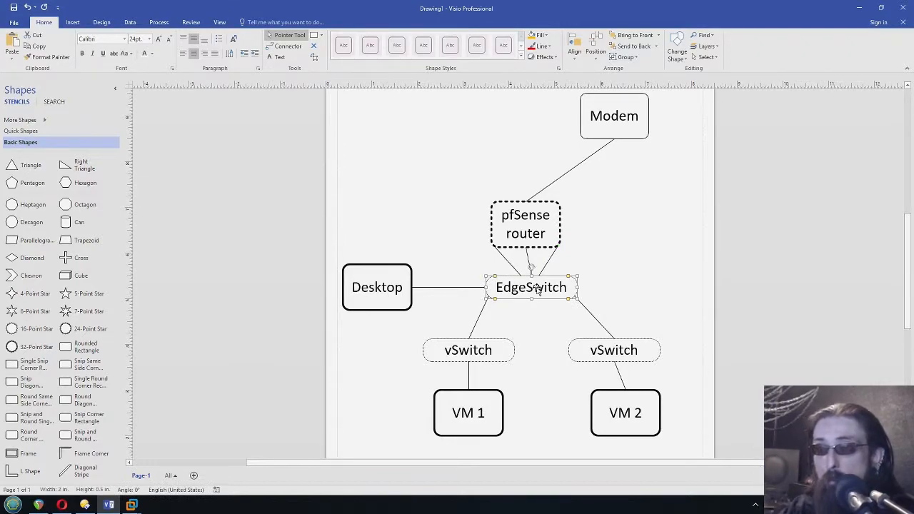
Step: Examine the left vSwitch and VM 1 in the diagram, switch to the pfSense dashboard and review its VLAN interfaces in Interface Statistics
left_click(481, 357)
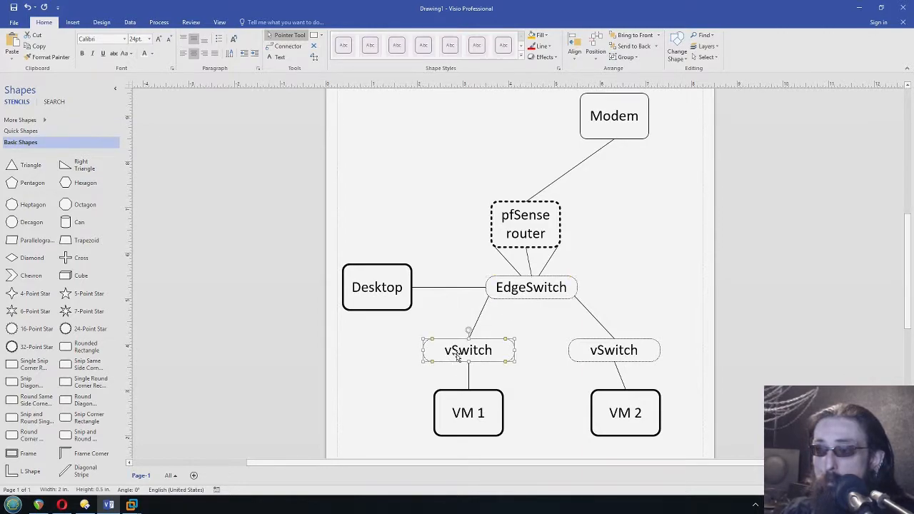
left_click(469, 408)
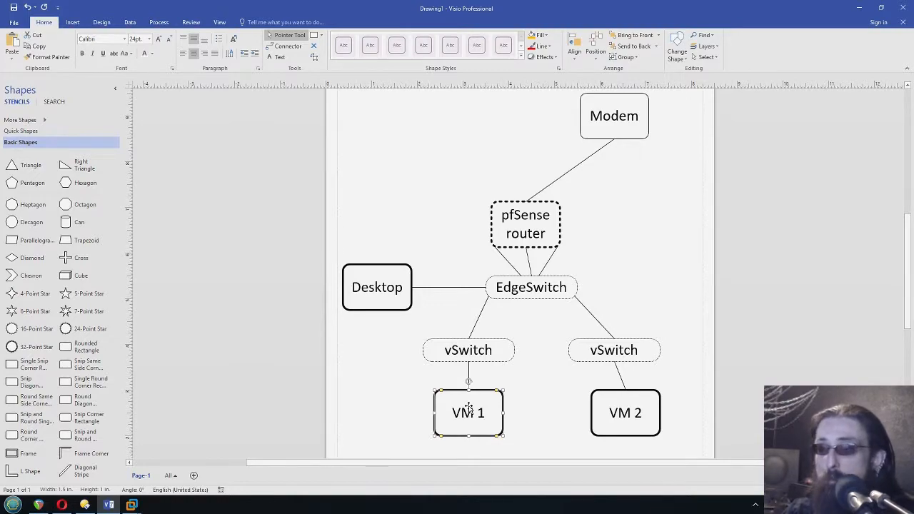
key("Escape")
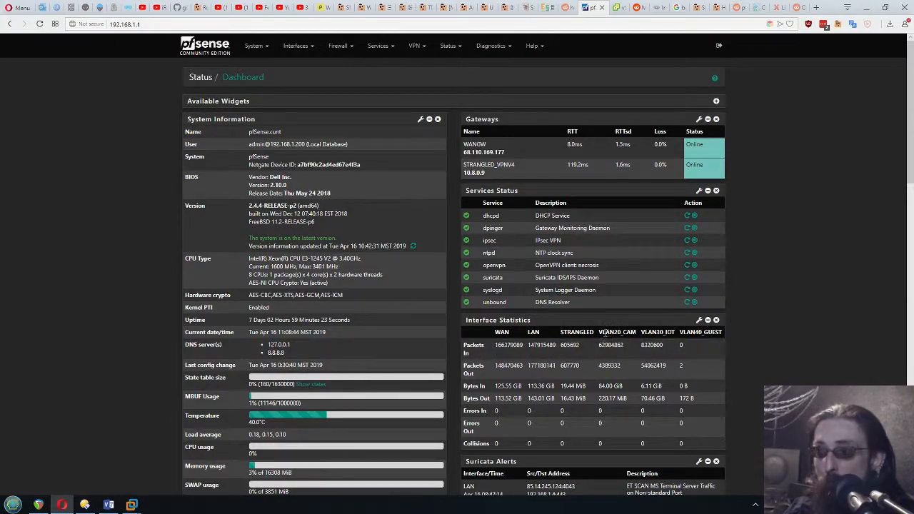
left_click_drag(722, 334, 600, 331)
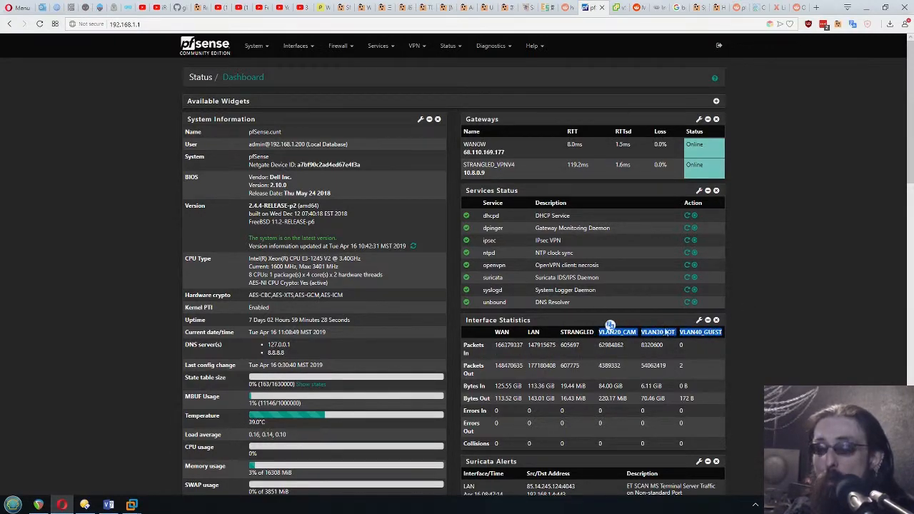
left_click(772, 332)
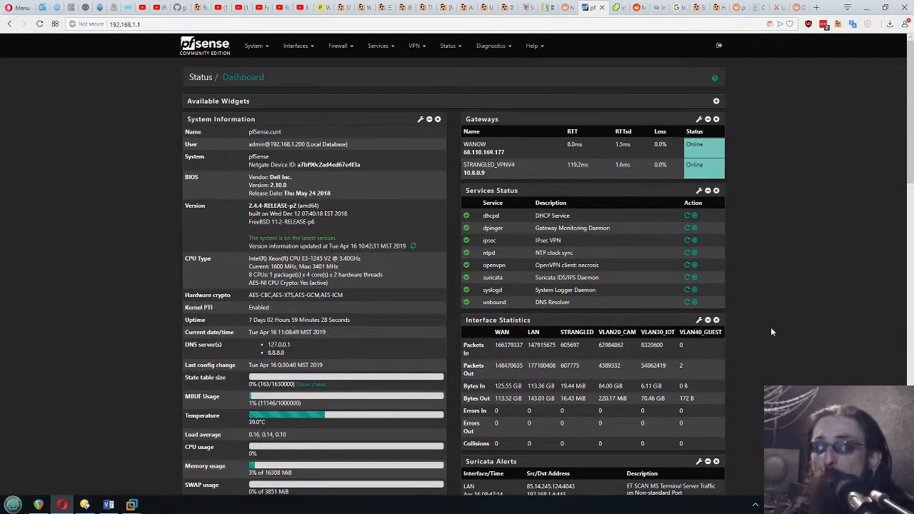
Step: Start adding a new VLAN in the pfSense interface settings and choose em3 as its parent interface
left_click(291, 51)
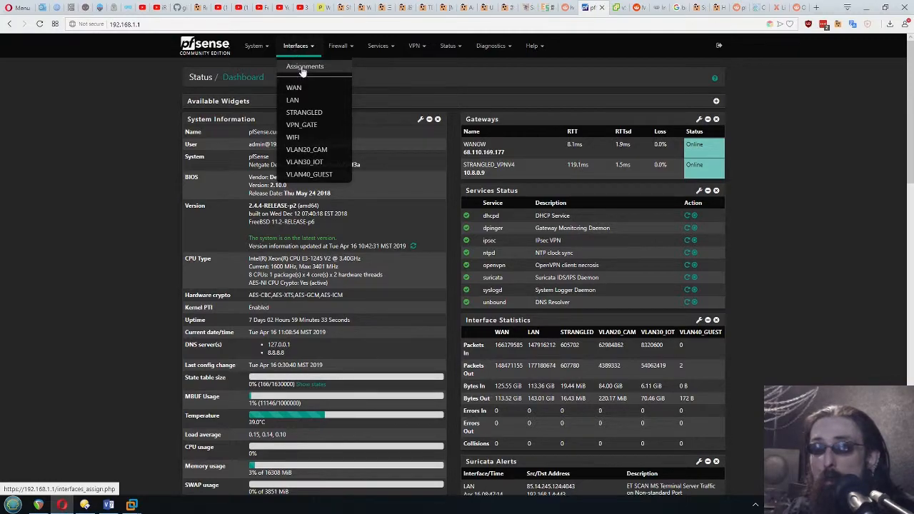
left_click(301, 67)
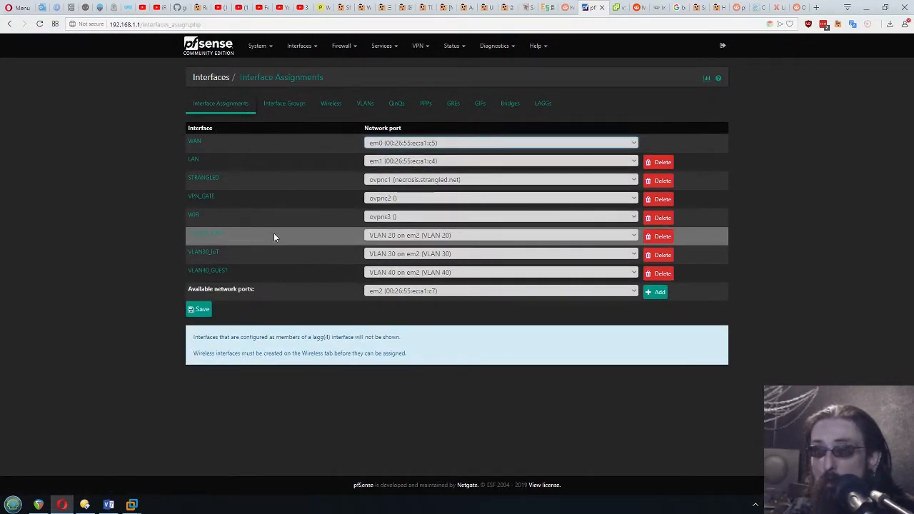
left_click(369, 105)
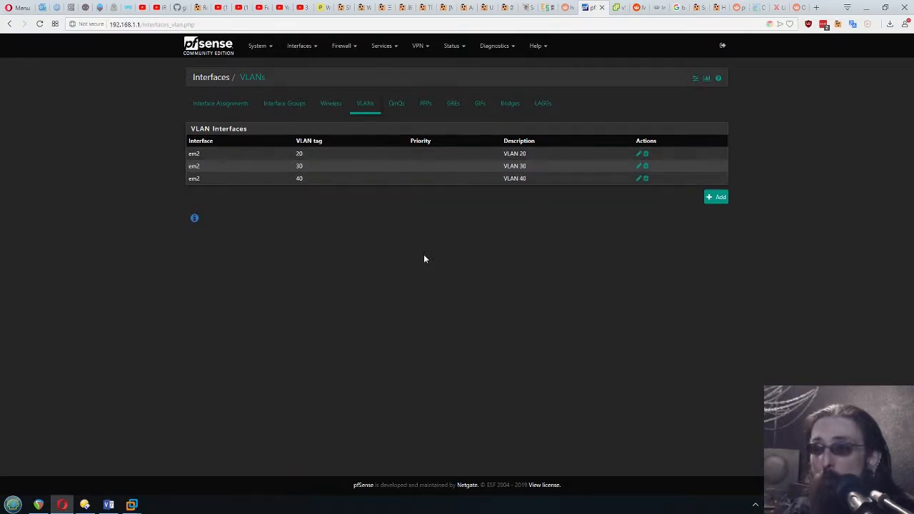
left_click(714, 199)
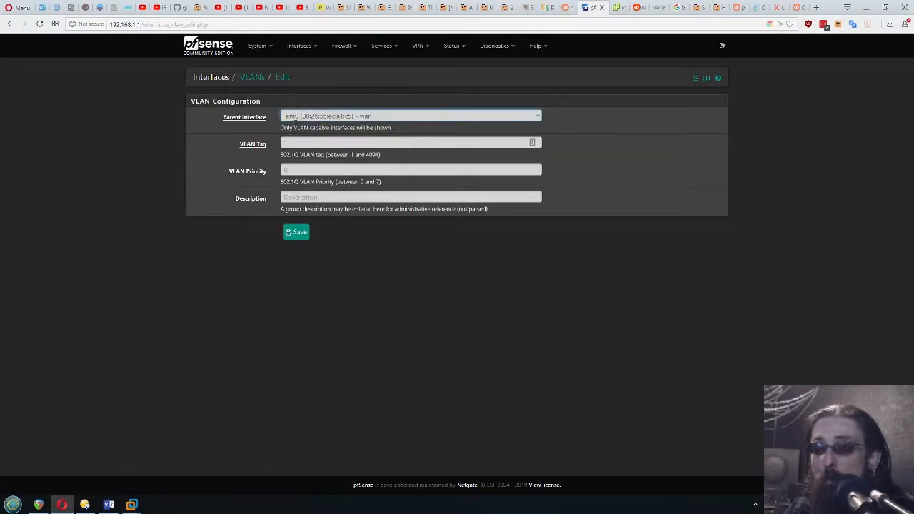
left_click(324, 115)
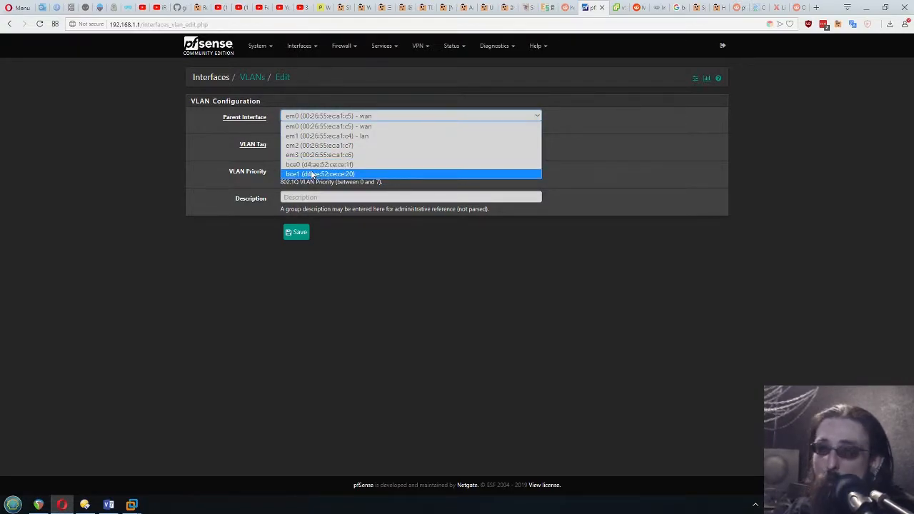
left_click(353, 157)
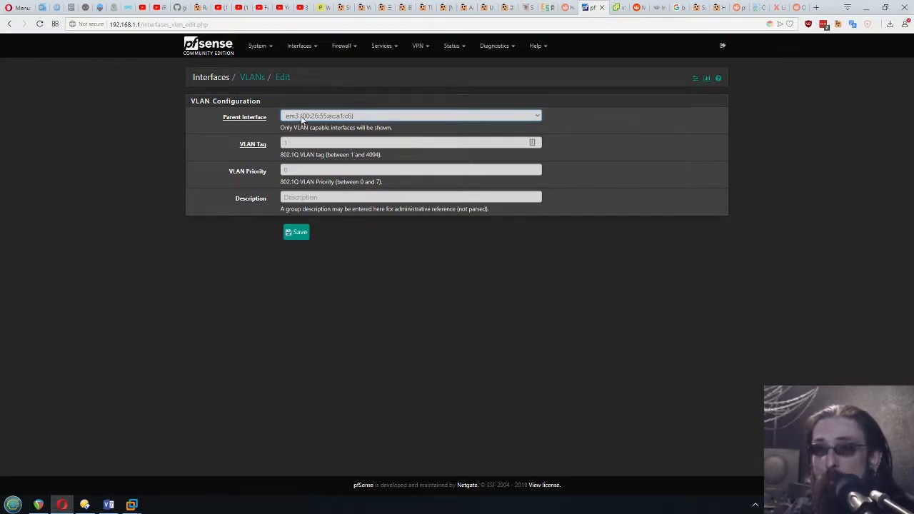
Step: Give the new VLAN the tag 10 and the description VLAN 10, and save it
left_click(309, 143)
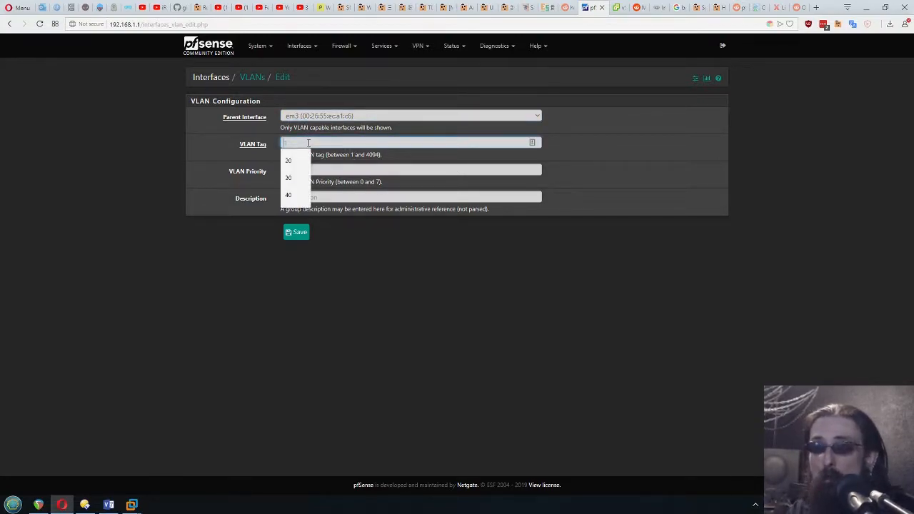
type("10")
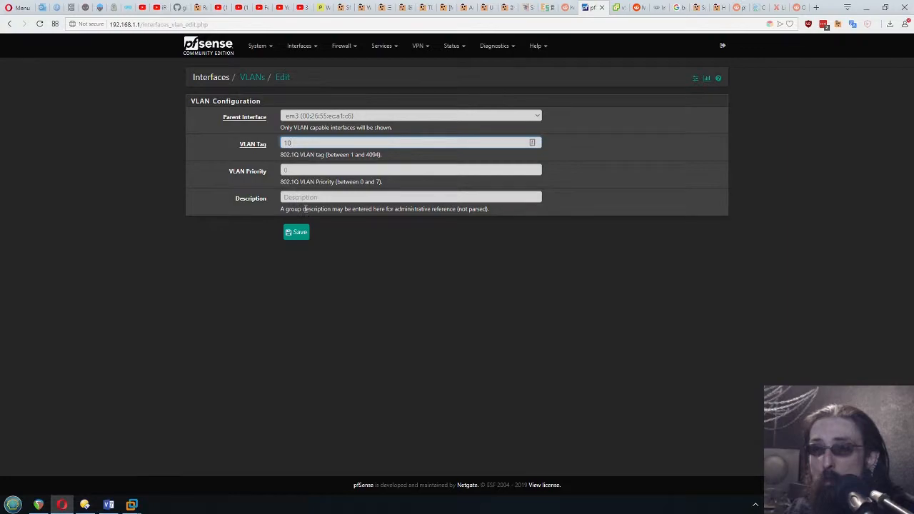
left_click(303, 197)
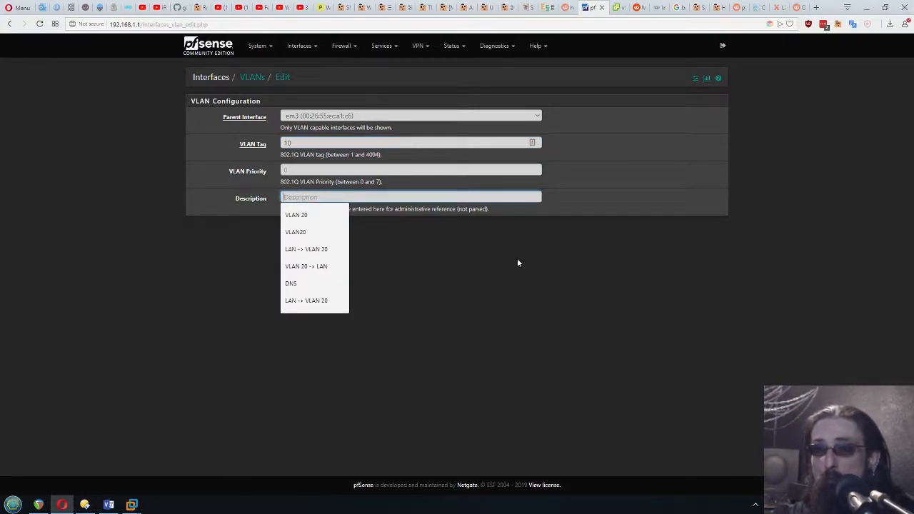
type("VLAN 10")
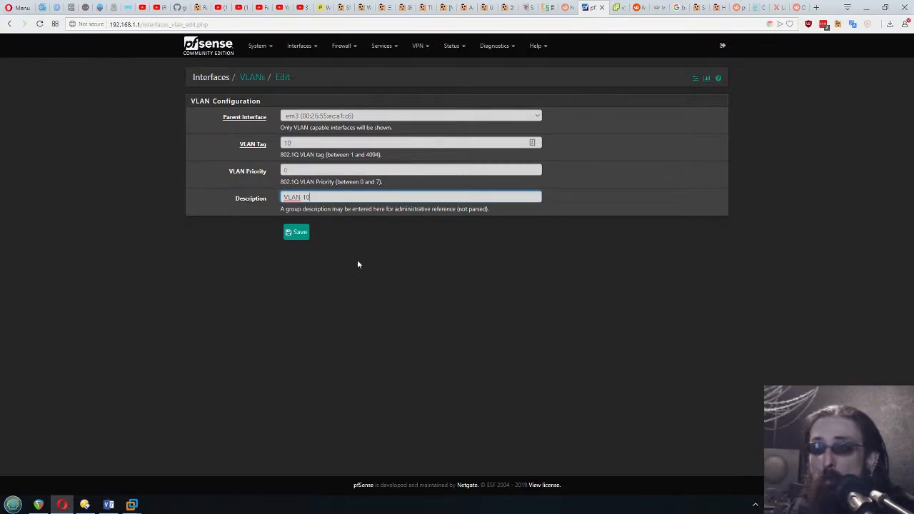
left_click(298, 233)
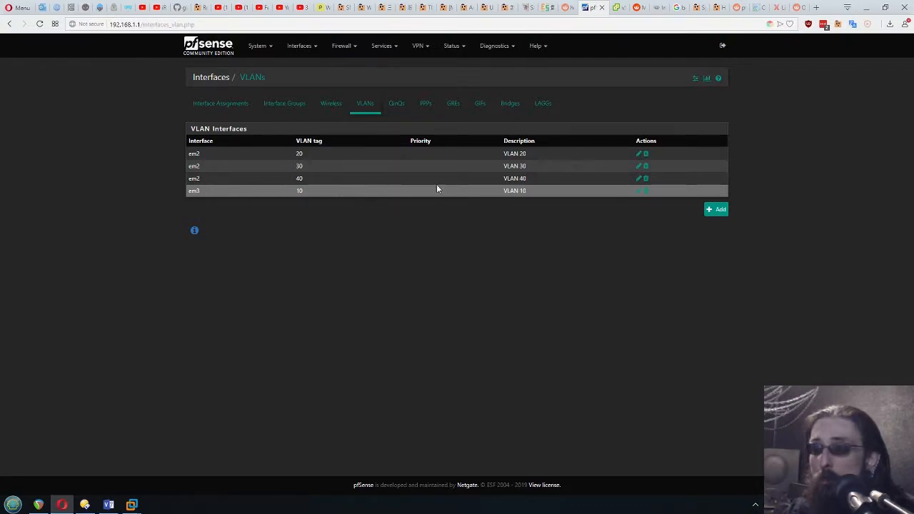
Step: In the interface assignments, add the available network port VLAN 10 on em3 as a new interface
left_click(219, 108)
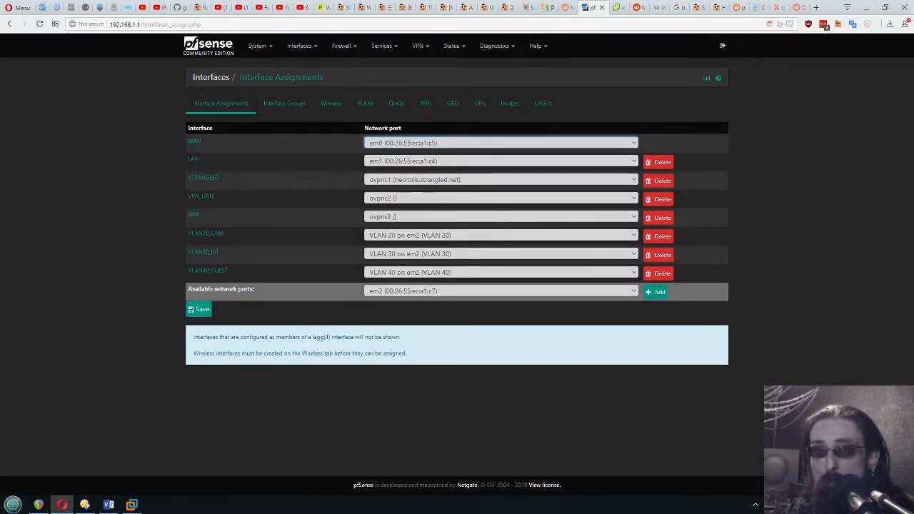
left_click_drag(188, 293, 275, 287)
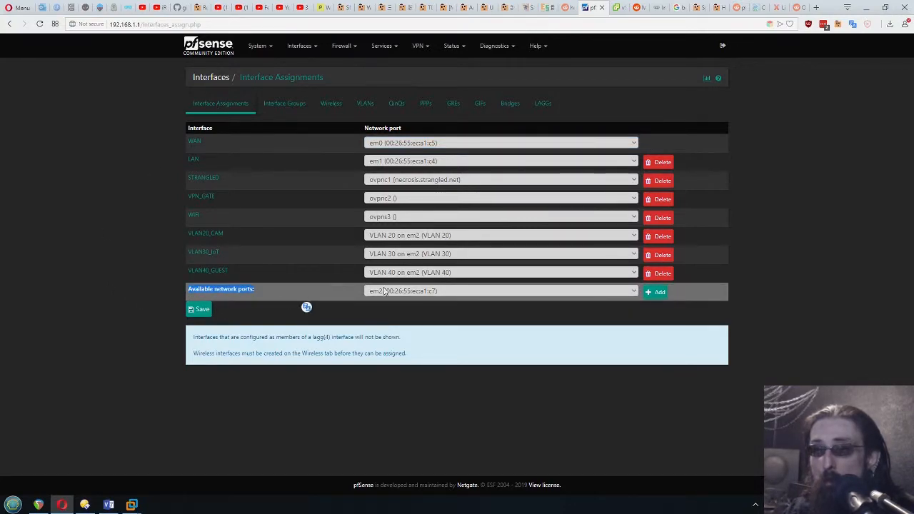
left_click(345, 308)
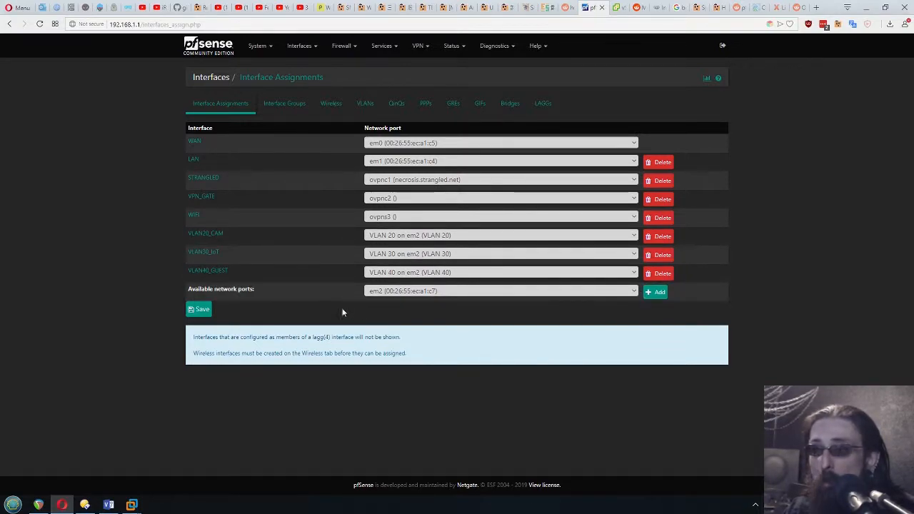
left_click(471, 292)
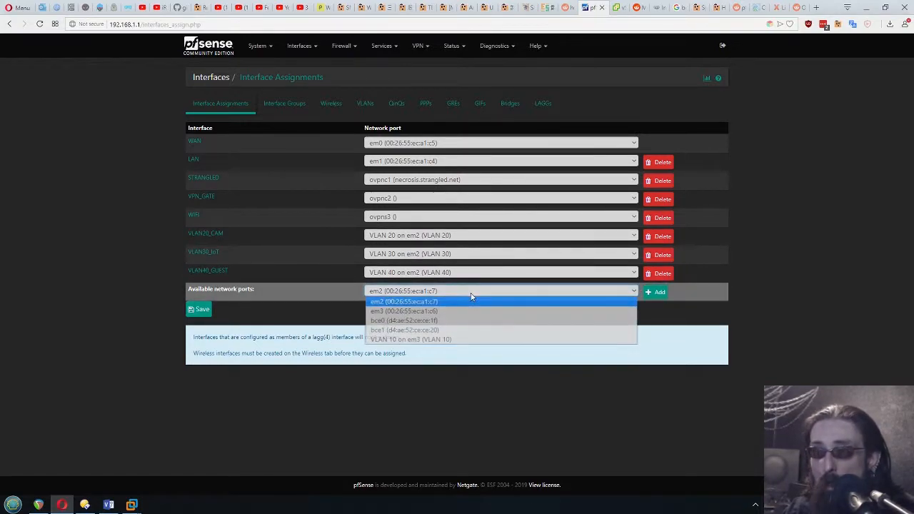
left_click(401, 342)
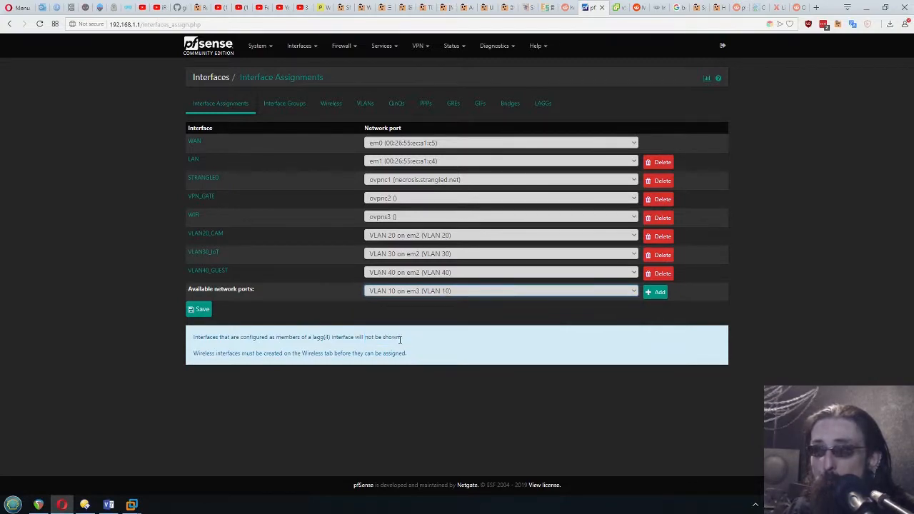
left_click(655, 291)
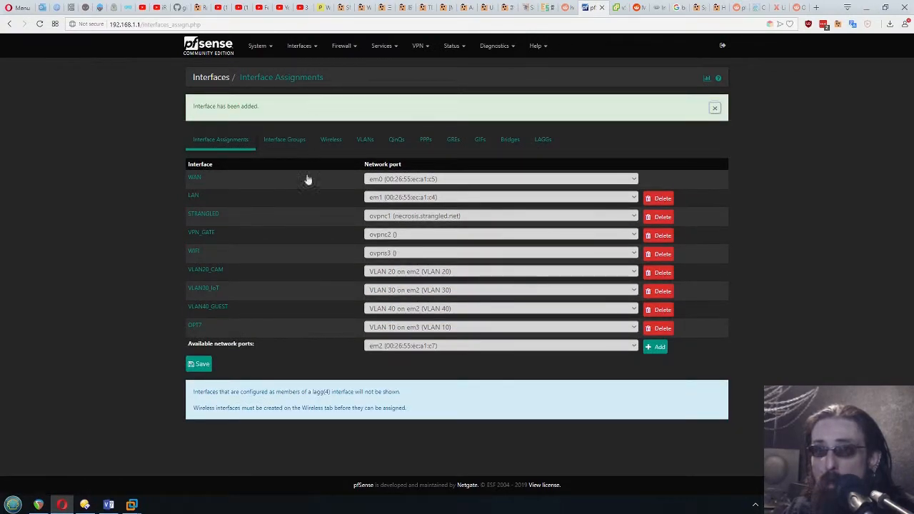
Step: Open the settings of the interface assigned to VLAN 10, enable it and set its description to VLAN10 HOME
left_click(197, 328)
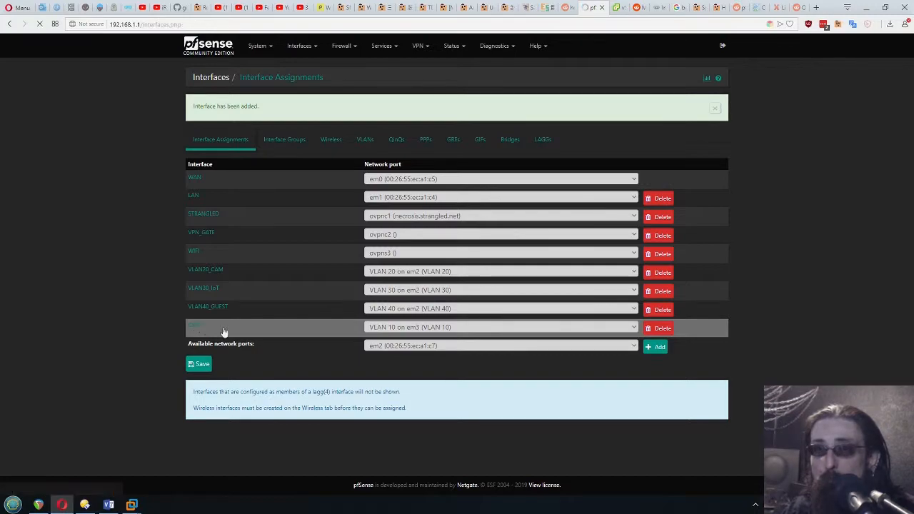
left_click(281, 118)
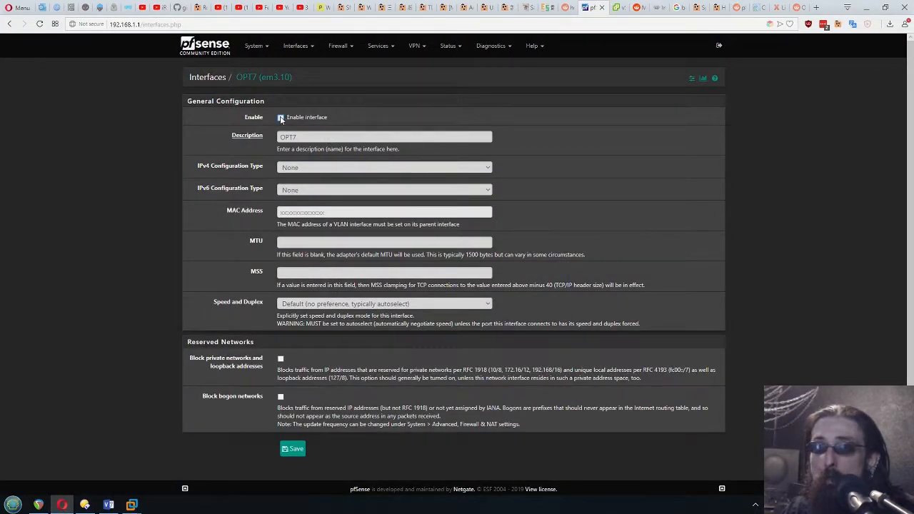
left_click_drag(240, 119, 387, 117)
left_click(416, 133)
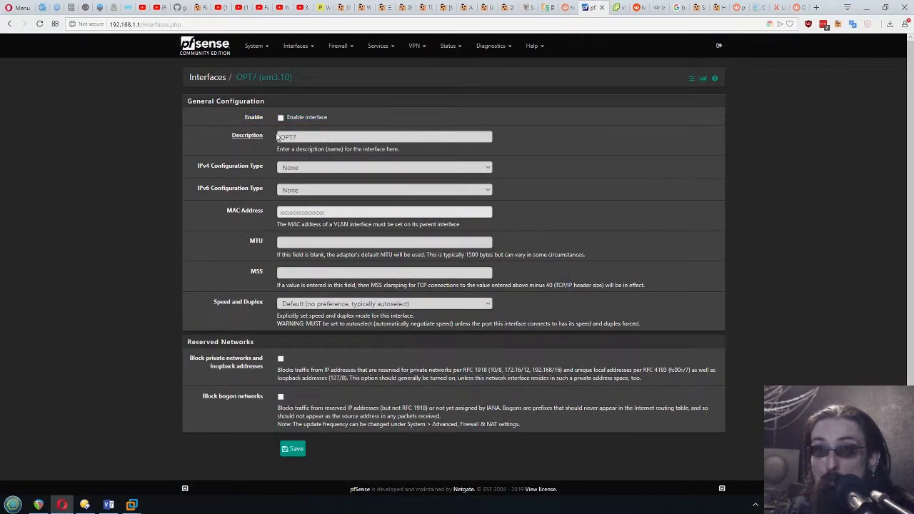
left_click(281, 118)
left_click(255, 135)
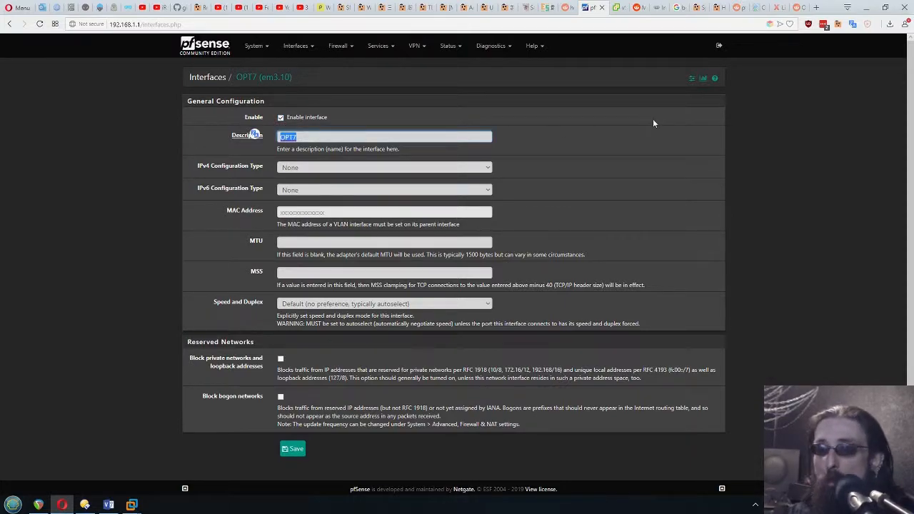
type("VLAN ")
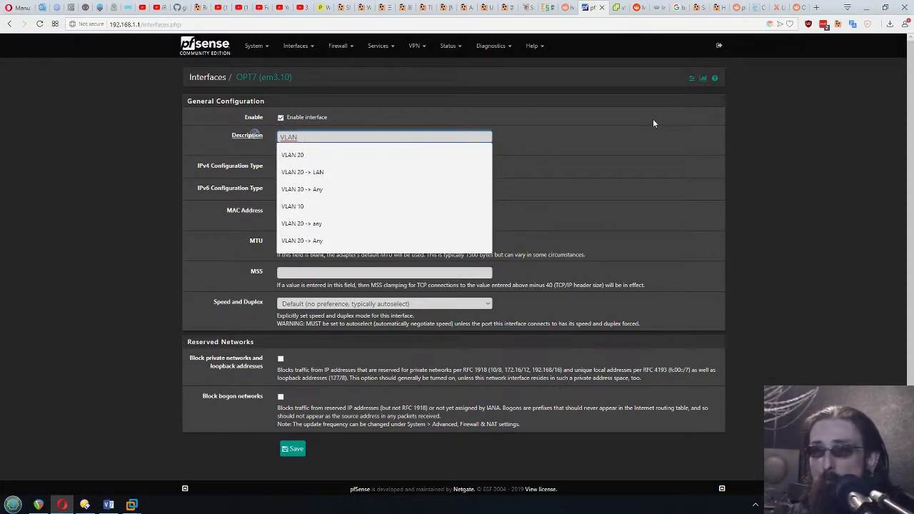
type("10")
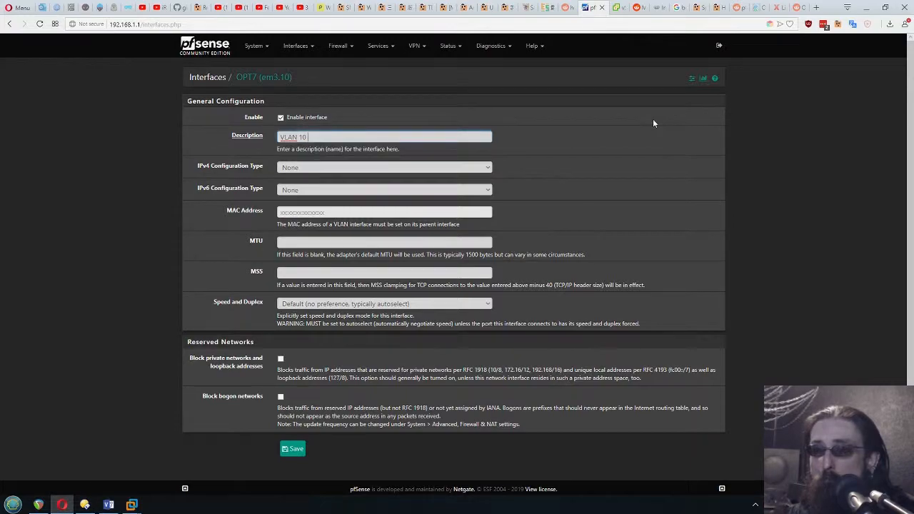
type(" HOME")
left_click(265, 150)
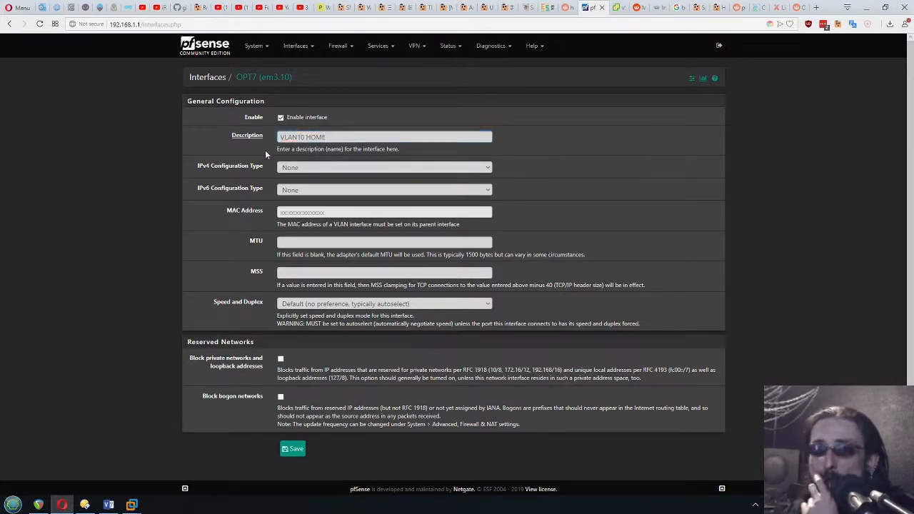
Step: Set the interface's IPv4 configuration type to Static IPv4 and enter the address 192.168.10.1
left_click(312, 167)
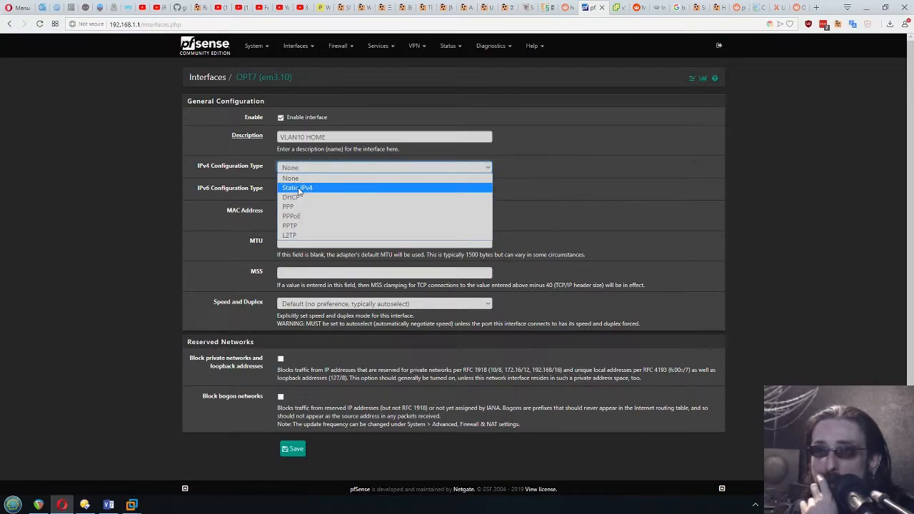
left_click(300, 189)
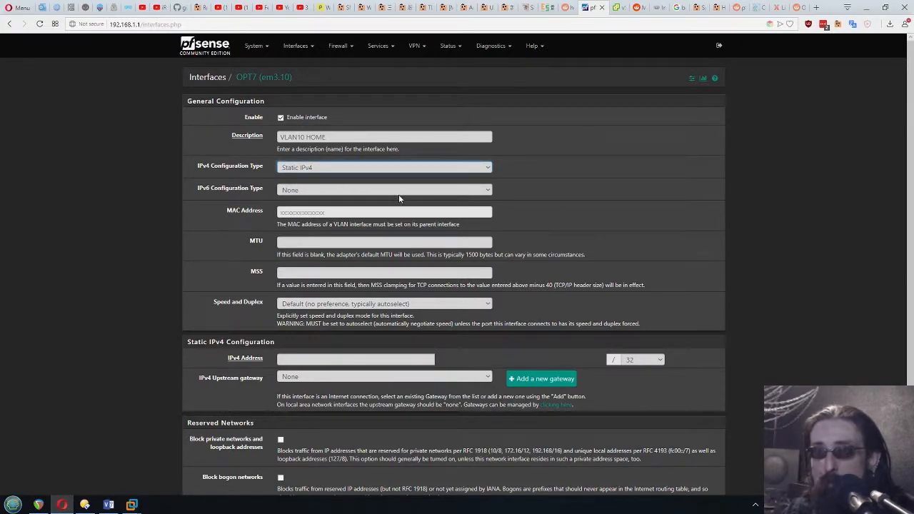
left_click(293, 360)
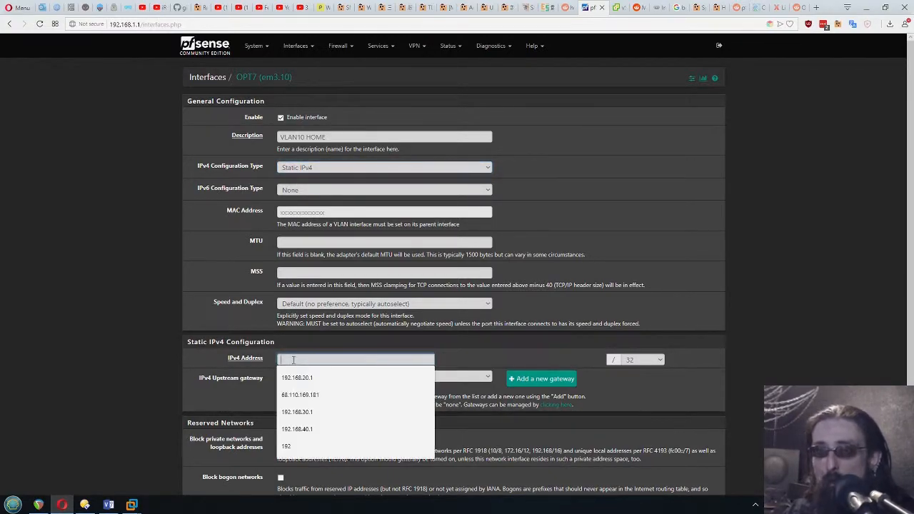
type("19")
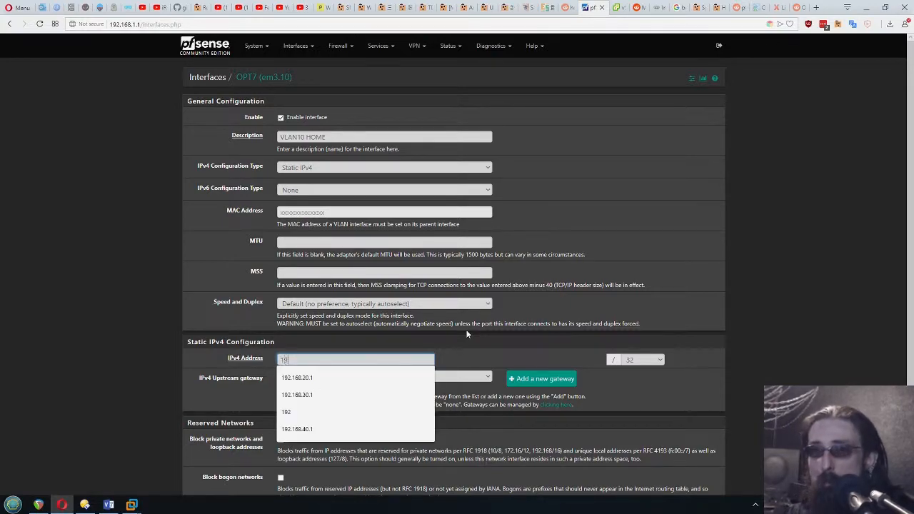
type("2.168.10.")
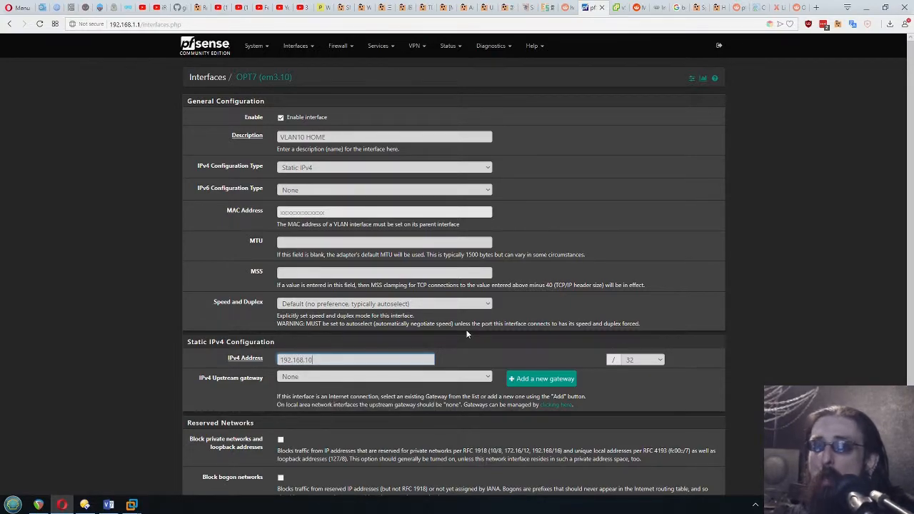
type("1")
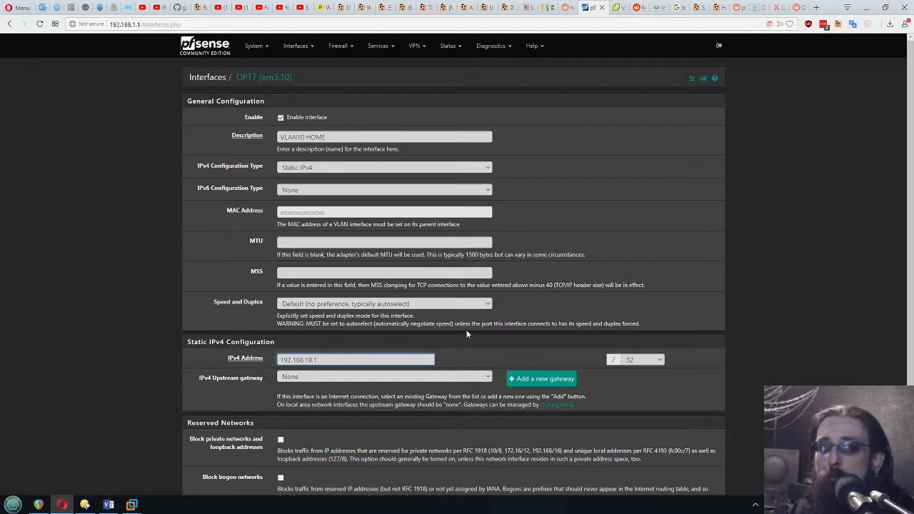
left_click(797, 332)
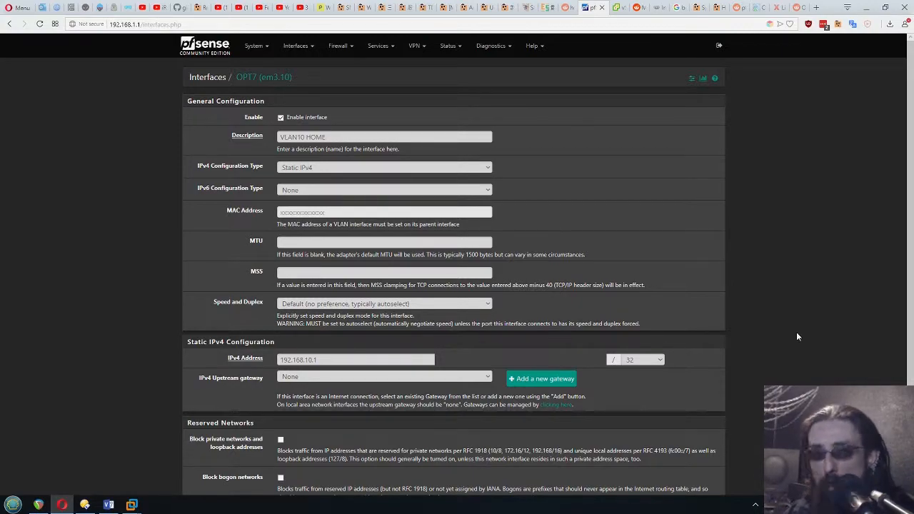
left_click(323, 360)
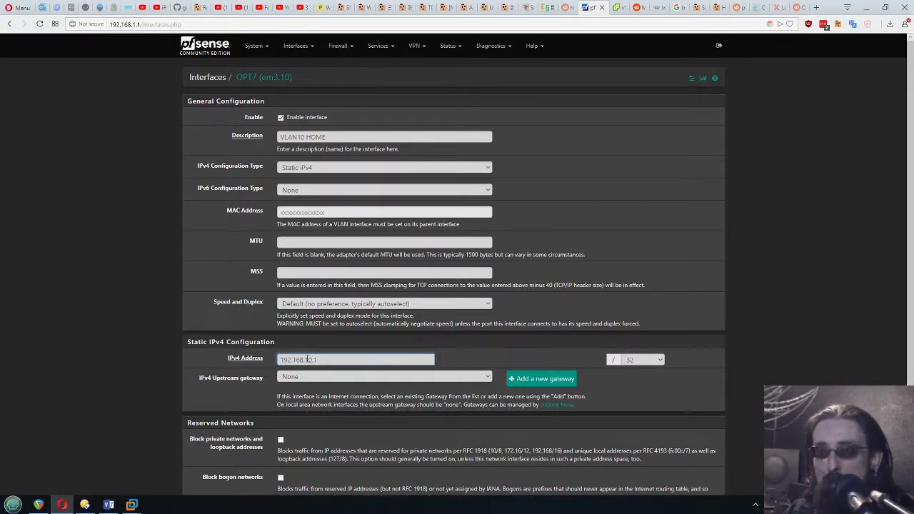
left_click_drag(325, 360, 249, 361)
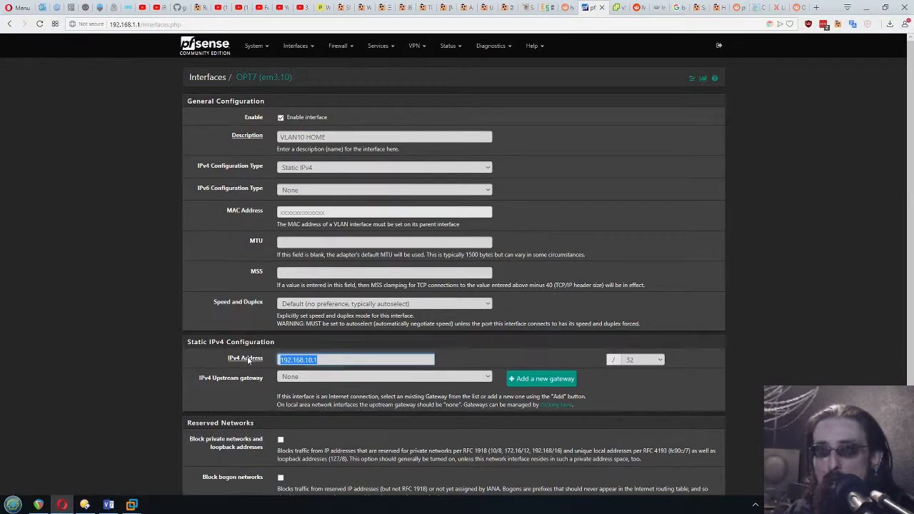
left_click(372, 358)
left_click(780, 354)
Step: Set the subnet mask of the interface's static IPv4 address to /24 and save the interface settings
scroll(762, 348, "down", 3)
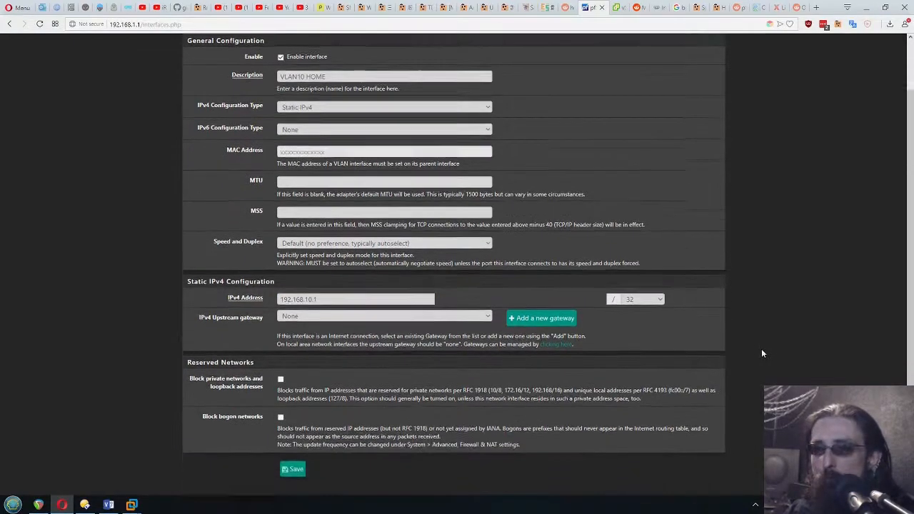
left_click(652, 276)
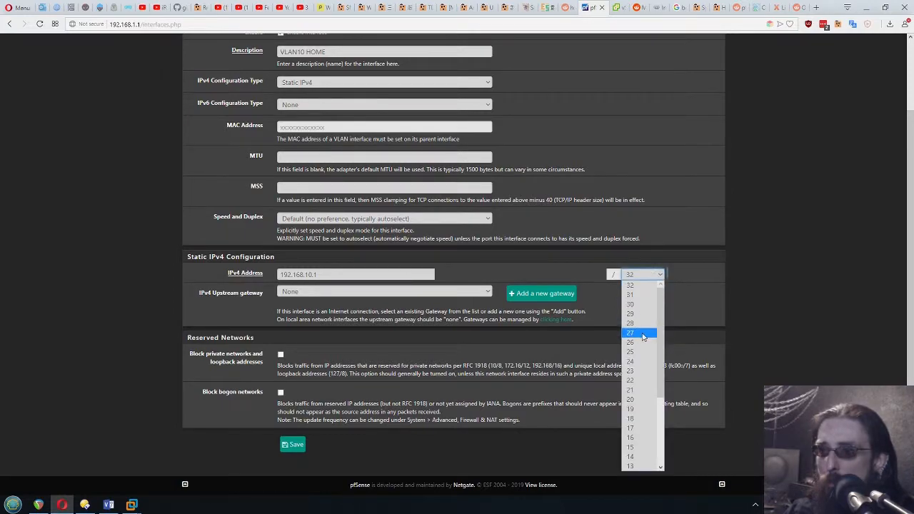
left_click(638, 362)
left_click(740, 277)
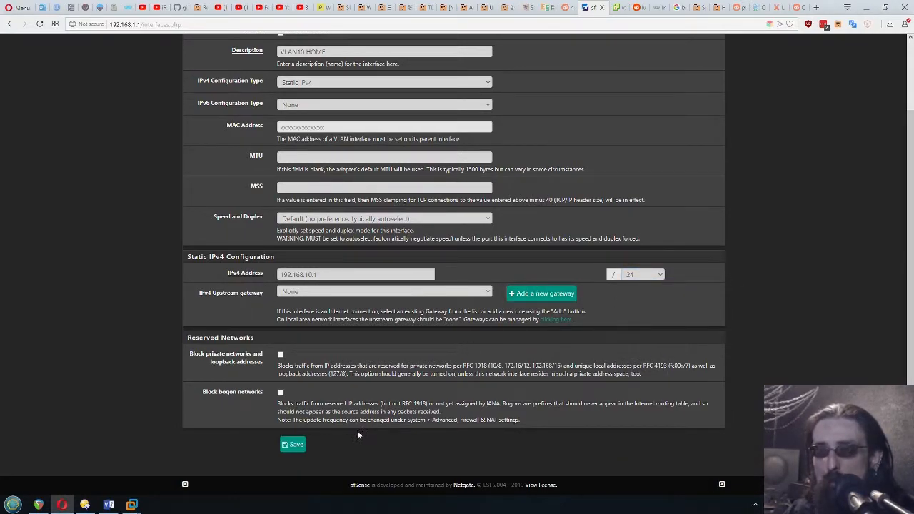
left_click(298, 451)
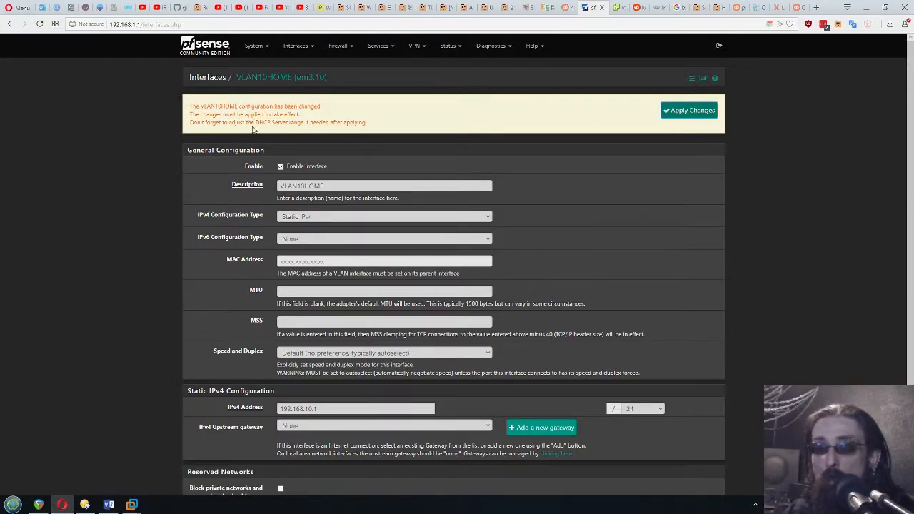
Step: Read the reminder about the DHCP server range and examine VM 1's path to the pfSense router in the Visio diagram
left_click_drag(191, 122, 378, 124)
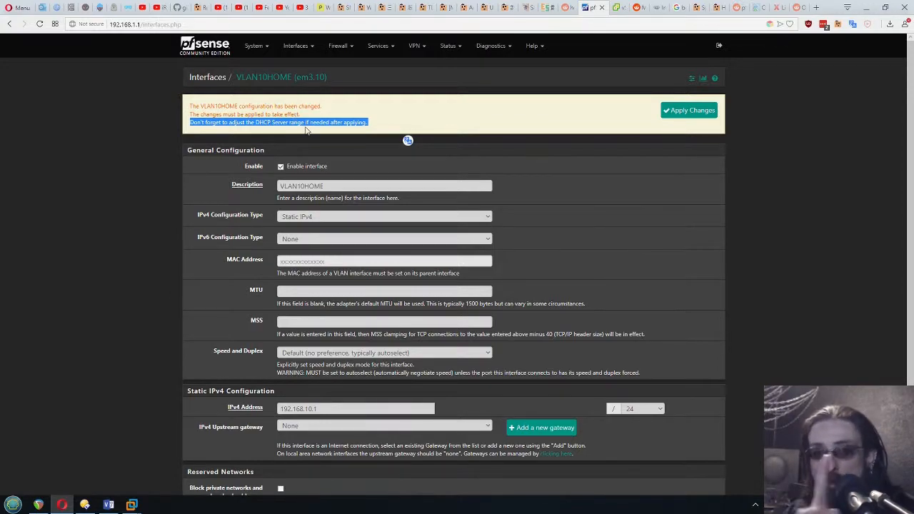
left_click(100, 419)
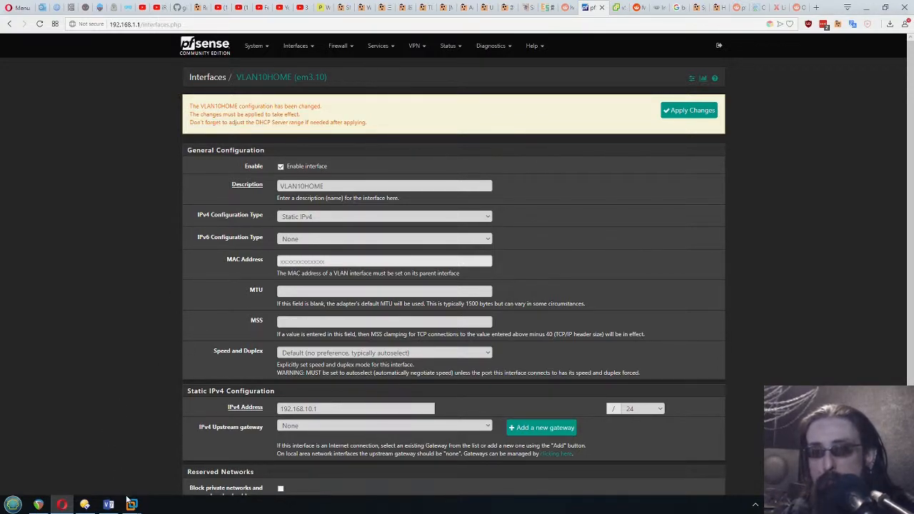
left_click(108, 505)
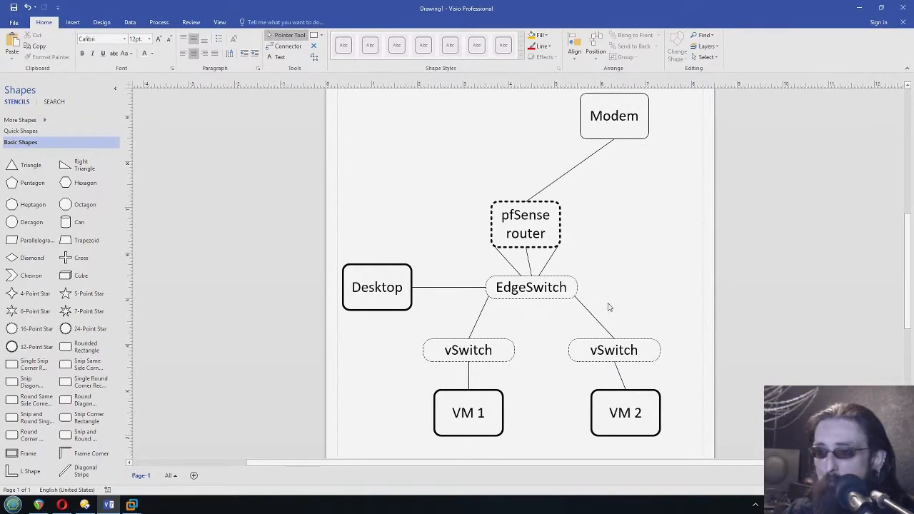
left_click(470, 417)
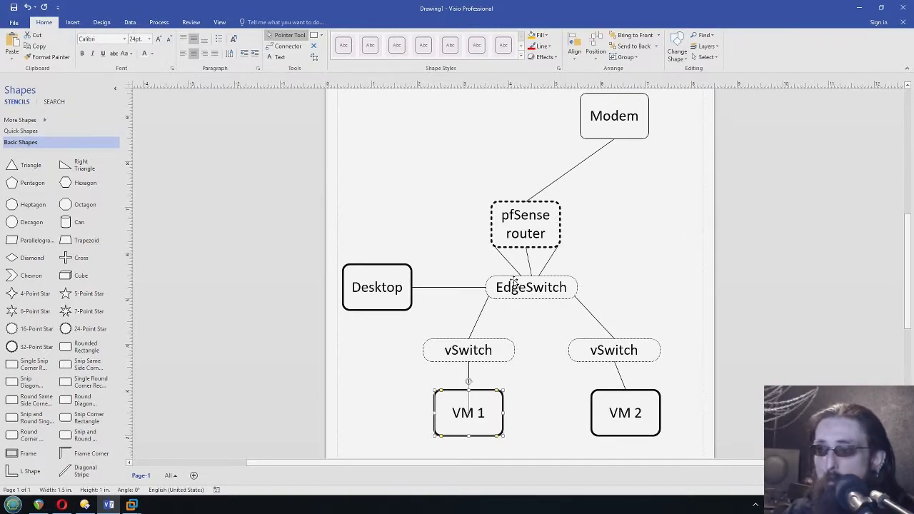
left_click(520, 224)
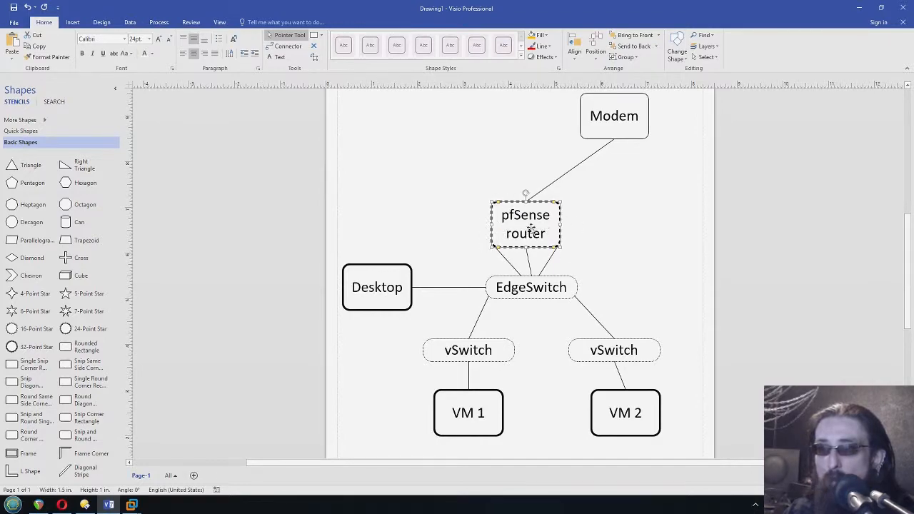
Step: Return to pfSense in the browser, apply the VLAN10HOME interface changes and open the DHCP Server settings
left_click(62, 505)
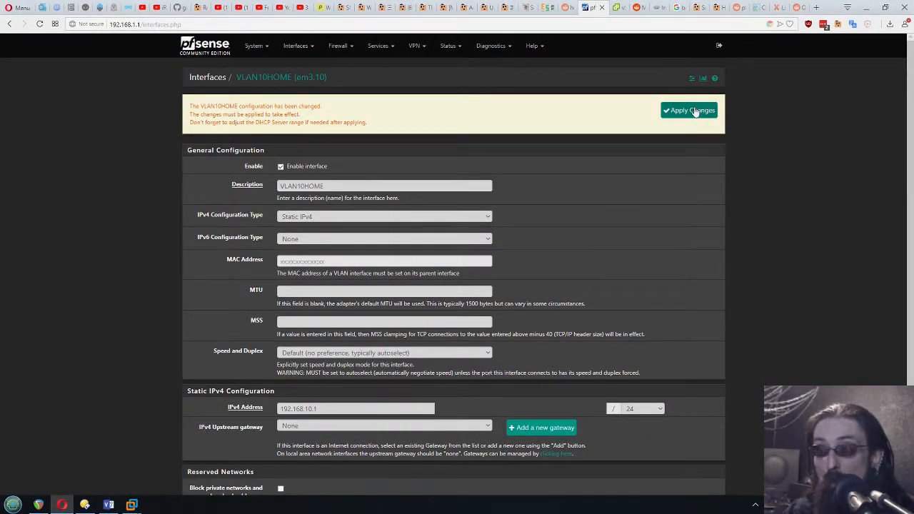
left_click(690, 110)
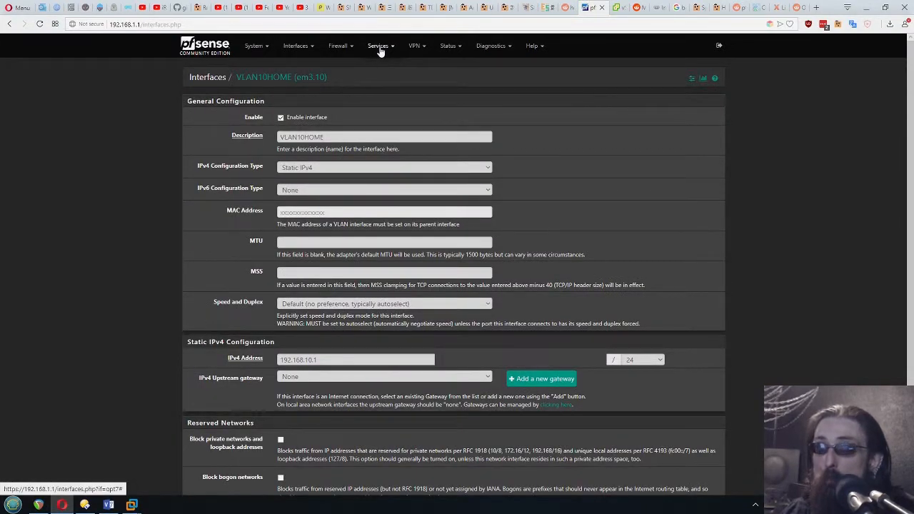
left_click(379, 47)
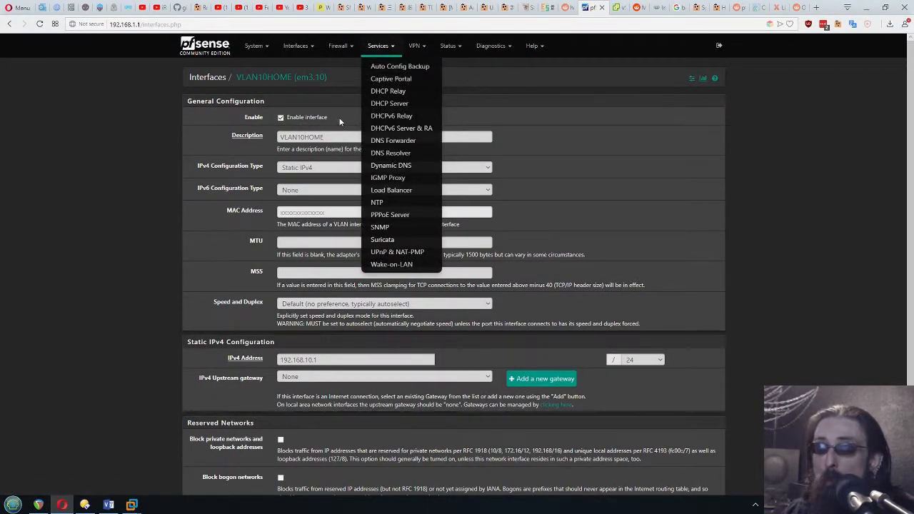
left_click(389, 104)
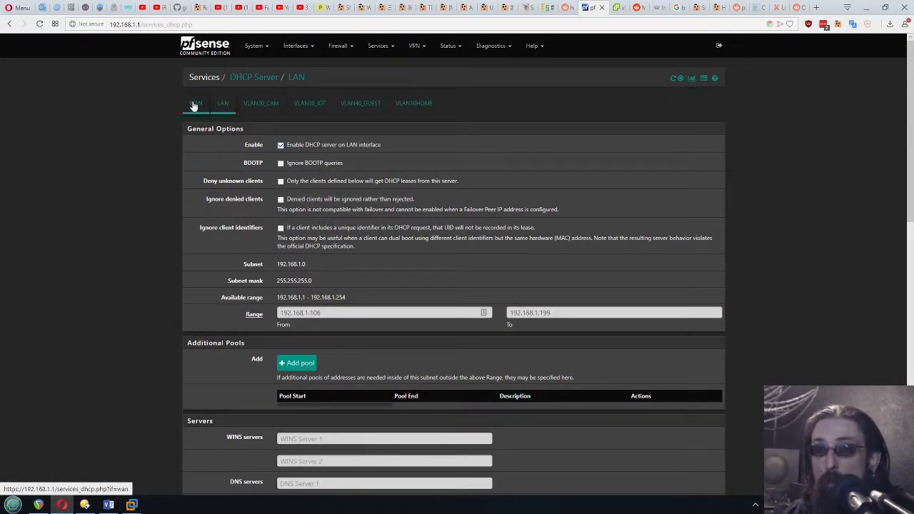
Step: Compare the DHCP server settings of the VLAN20_CAM, VLAN10HOME and LAN interfaces
left_click(283, 105)
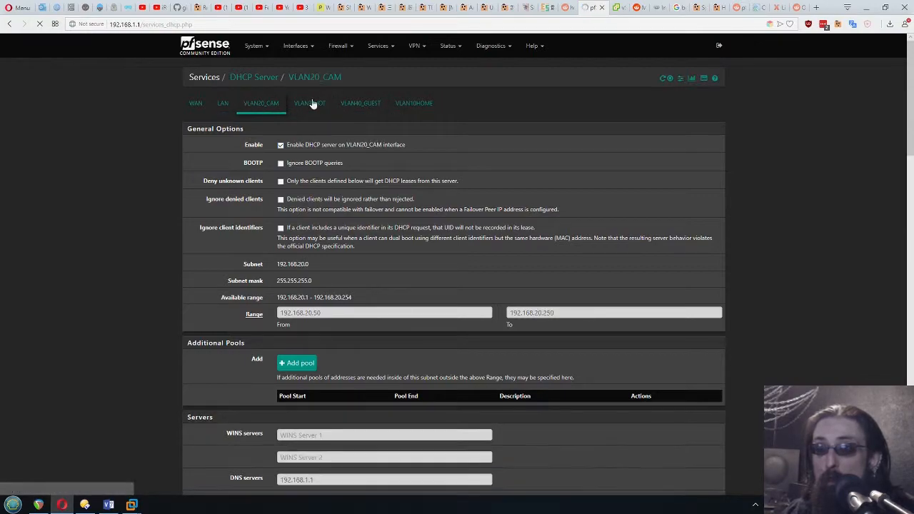
left_click(402, 105)
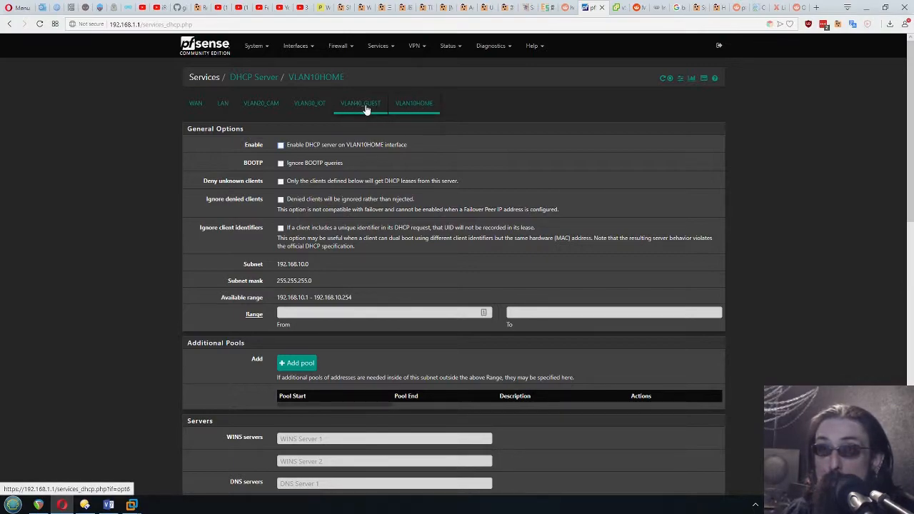
left_click(223, 104)
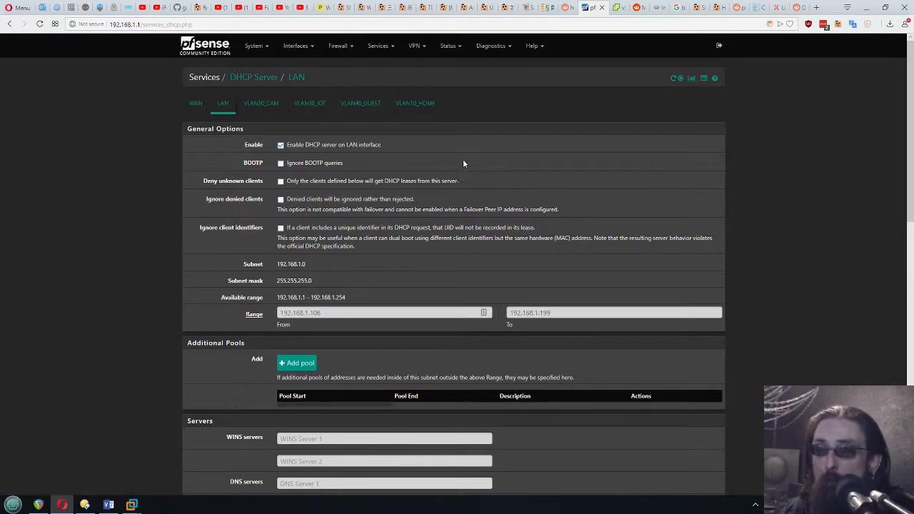
Step: Enable the DHCP server on the VLAN10_HOME interface and set its address range from 192.168.10.50 to 192.168.10.250
left_click(411, 108)
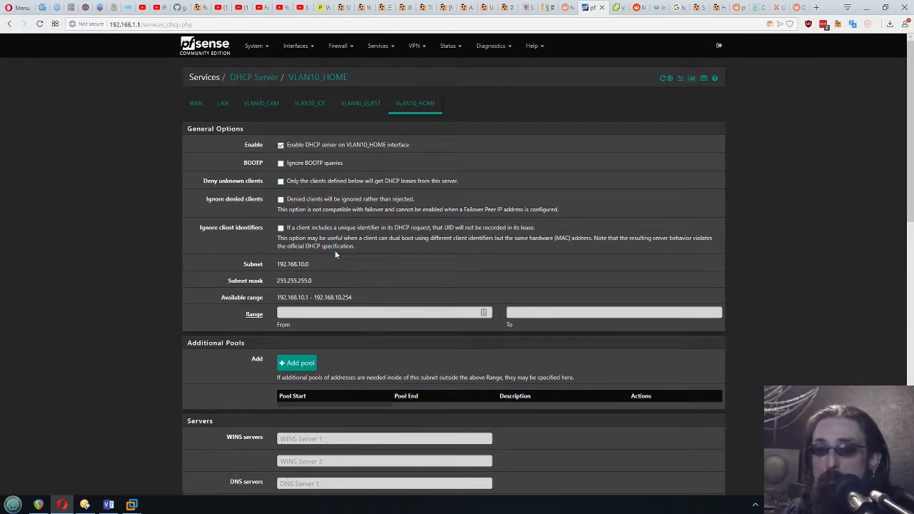
scroll(336, 255, "down", 1)
left_click(304, 267)
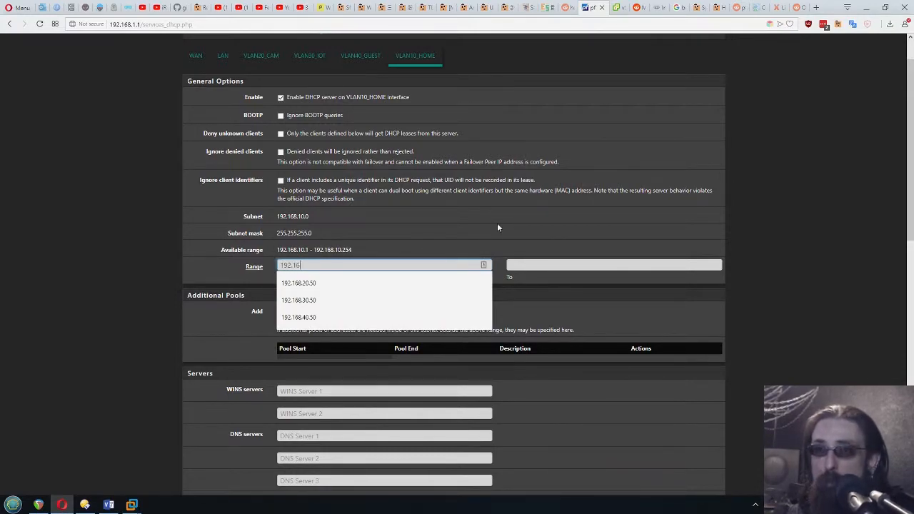
type("192.168.10.50")
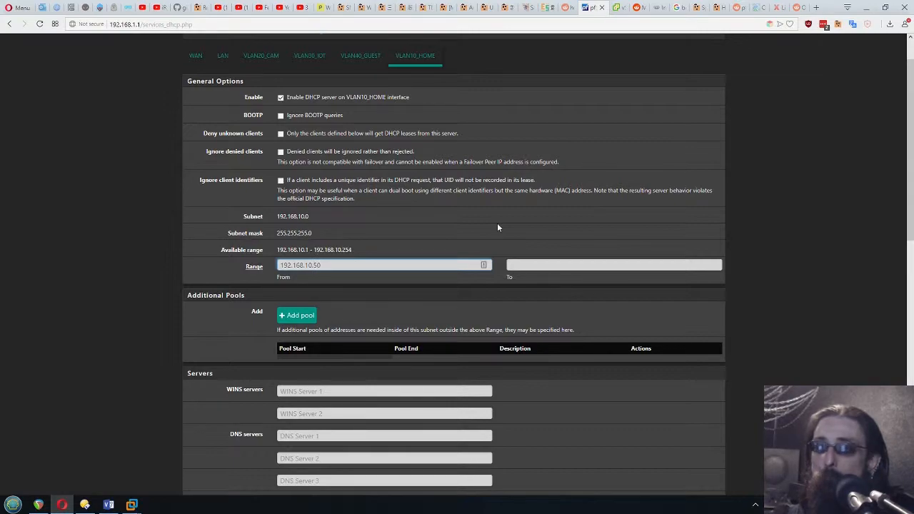
key("Tab")
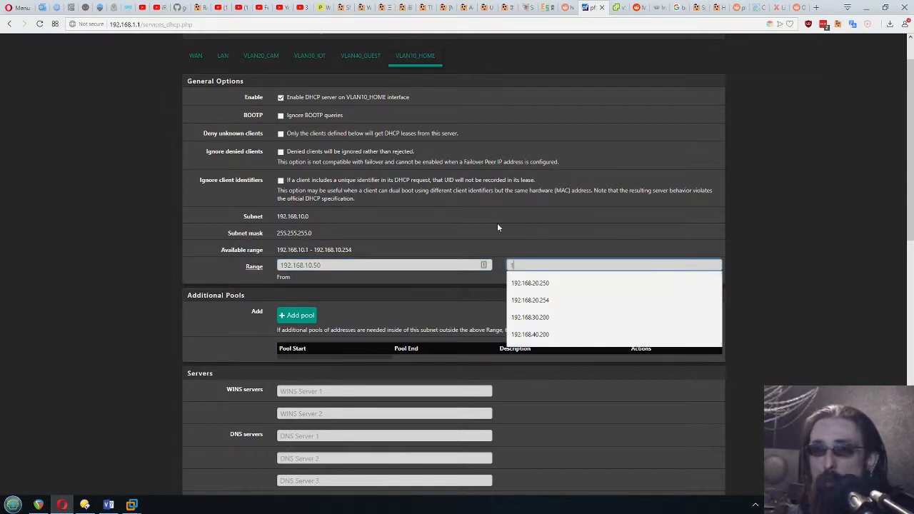
type("192.168.10")
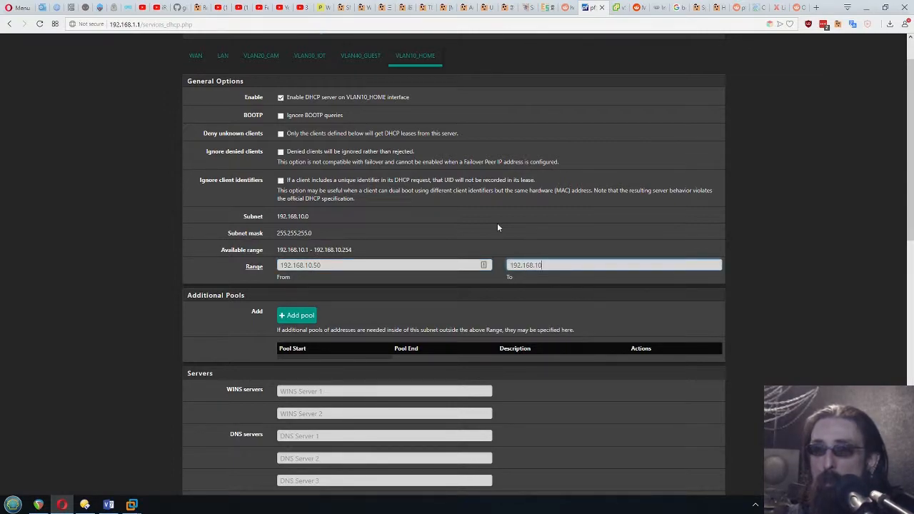
type(".200")
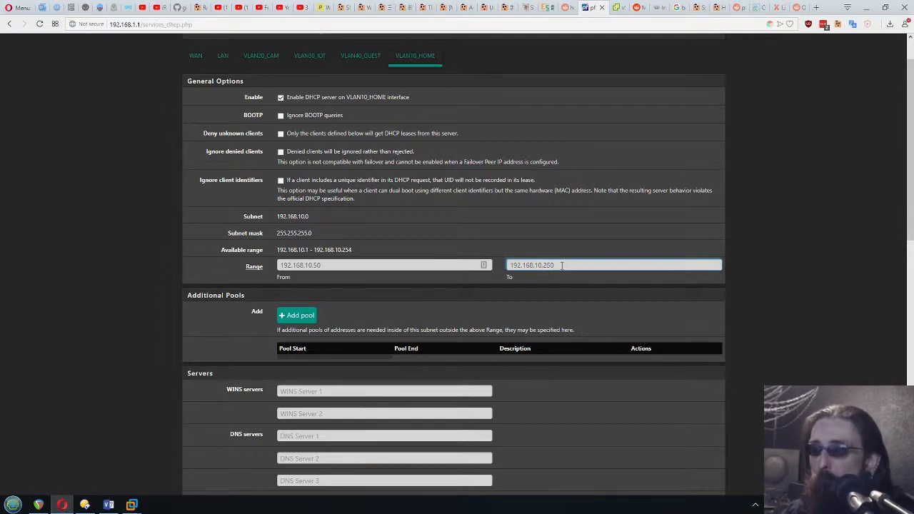
left_click(757, 289)
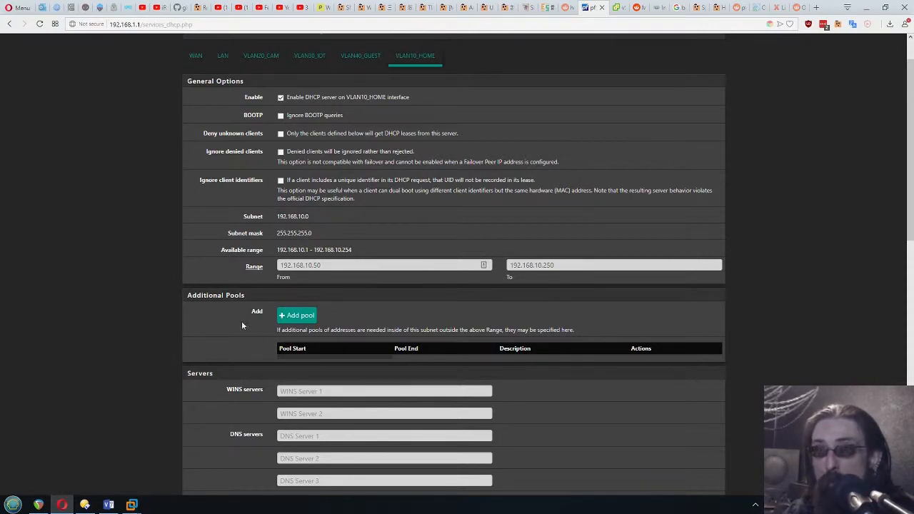
Step: Set the first DNS server for VLAN10_HOME to 192.168.1.1 and save the DHCP server settings
scroll(407, 259, "down", 1)
left_click(288, 388)
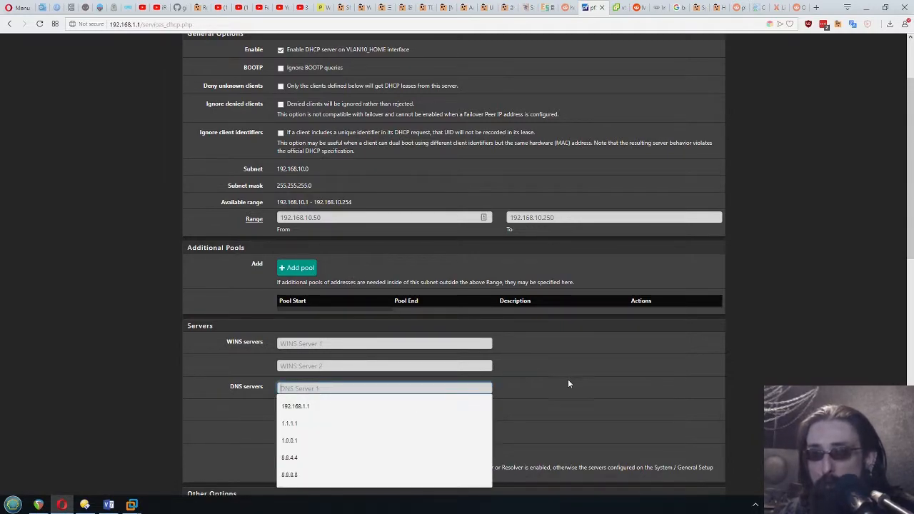
left_click(317, 407)
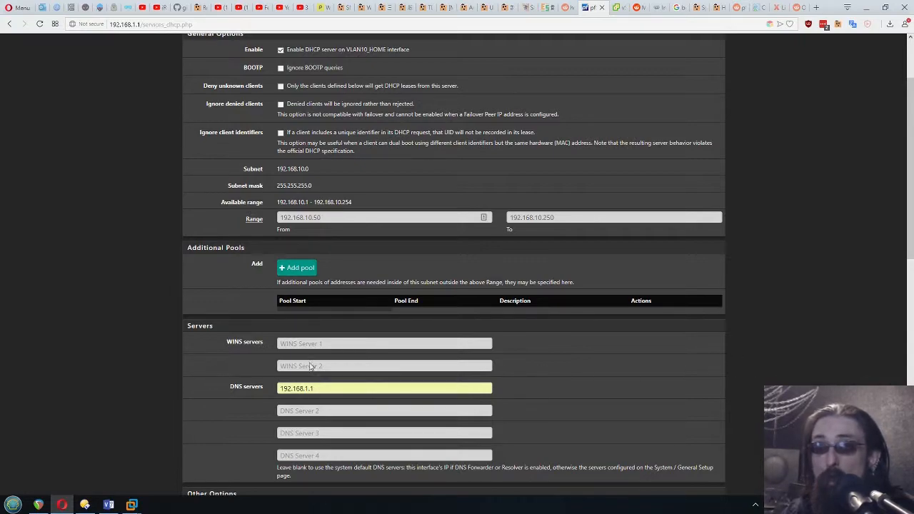
scroll(503, 212, "down", 8)
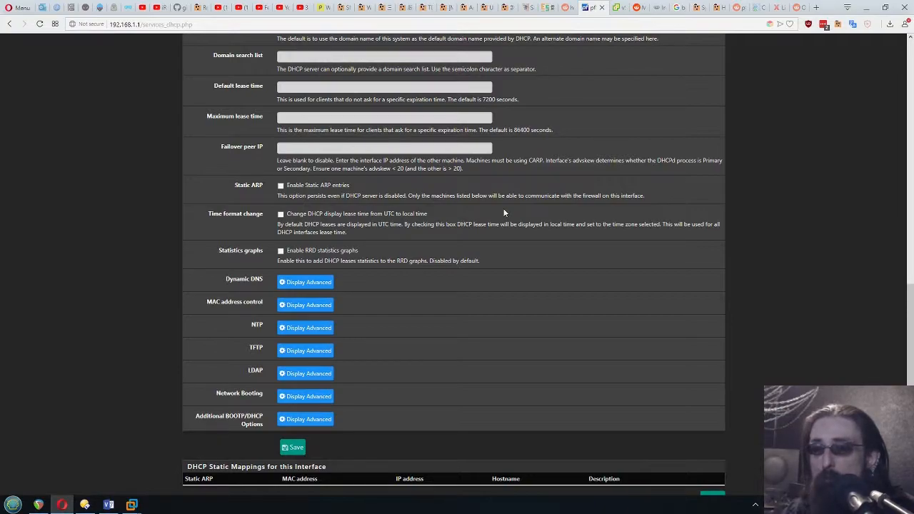
scroll(496, 279, "down", 2)
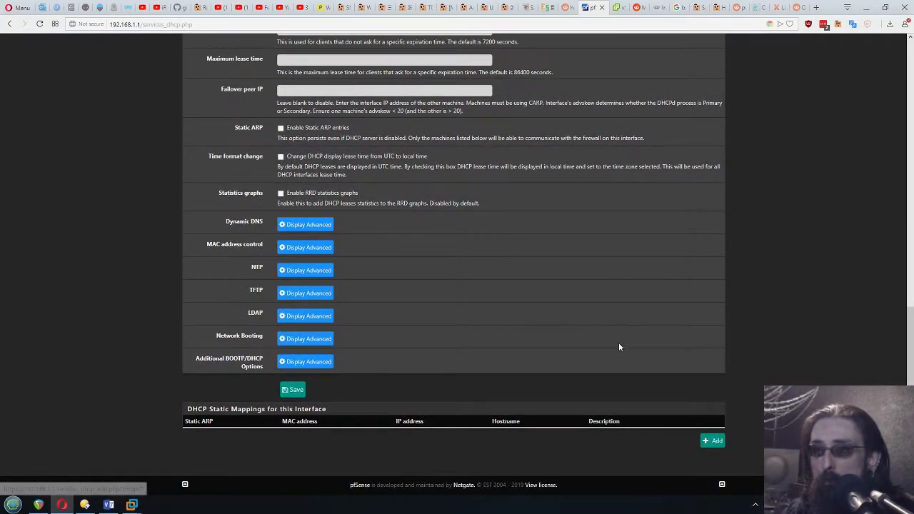
left_click(289, 392)
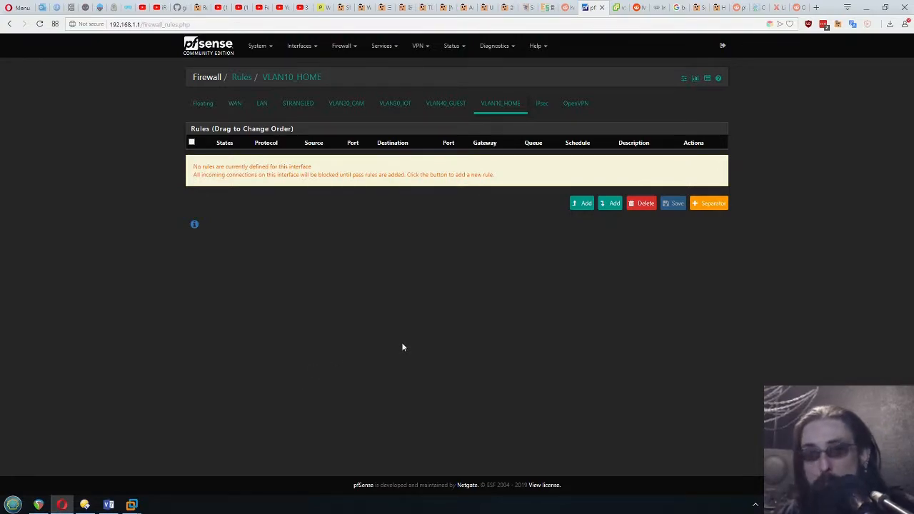
Step: View the virtual switches of host 192.168.1.5 in the vSphere Client and examine VM 1 and VM 2 in the Visio diagram
left_click(380, 306)
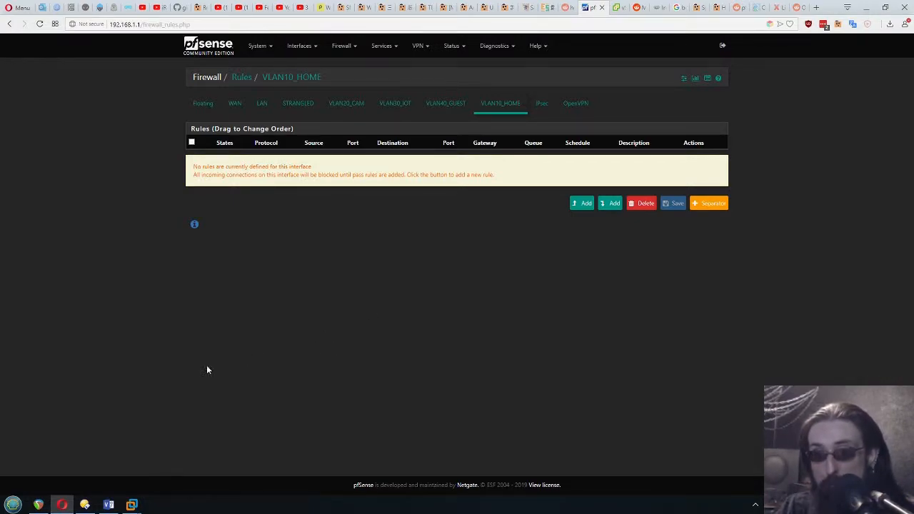
left_click(613, 7)
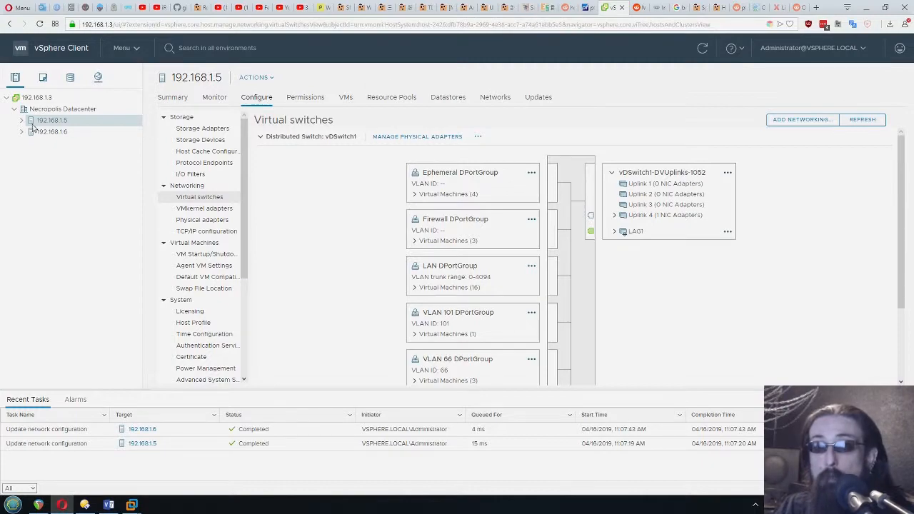
left_click(108, 505)
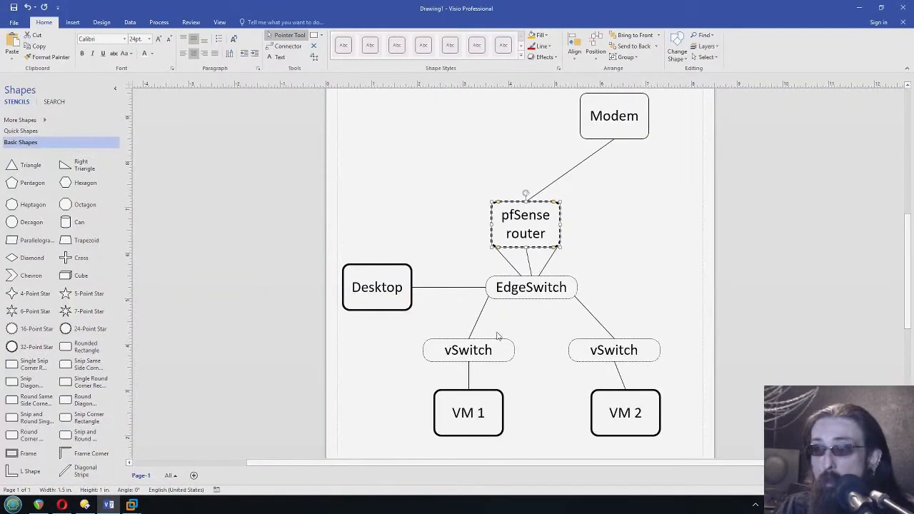
left_click(473, 425)
left_click(637, 418)
left_click(473, 403)
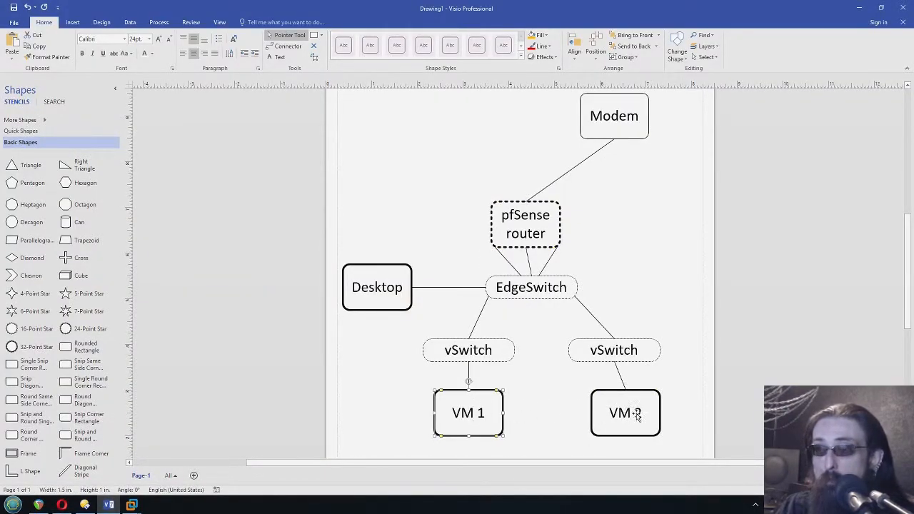
Step: Examine VM 2, VM 1 and the vSwitch connected to VM 1 in the Visio network diagram
left_click(636, 415)
left_click(454, 416)
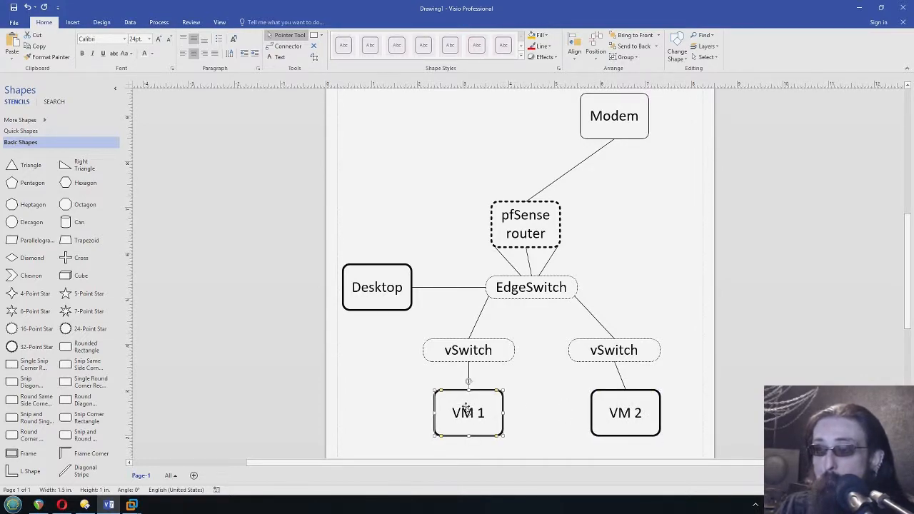
left_click(470, 350)
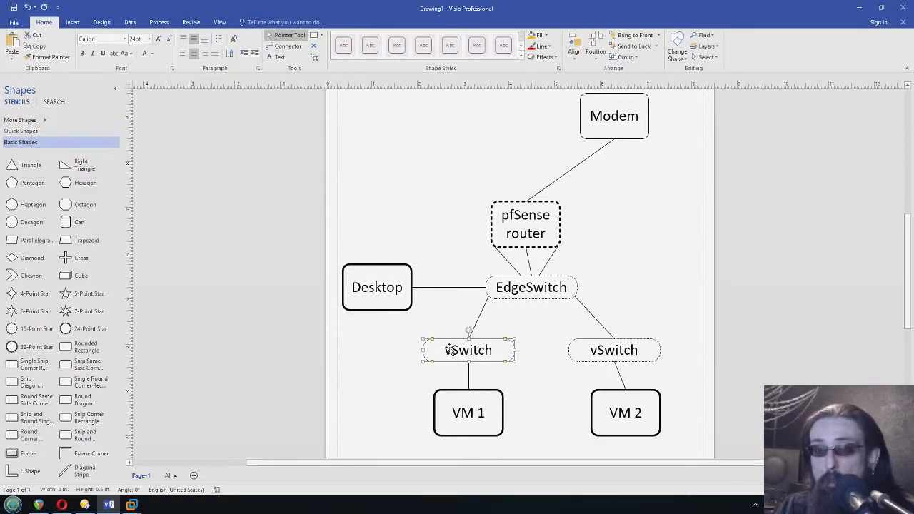
Step: Switch to vlan computer 1 in VMware Workstation, run ipconfig in a Command Prompt and check the Ethernet0 IPv4 address
left_click(132, 505)
left_click(137, 463)
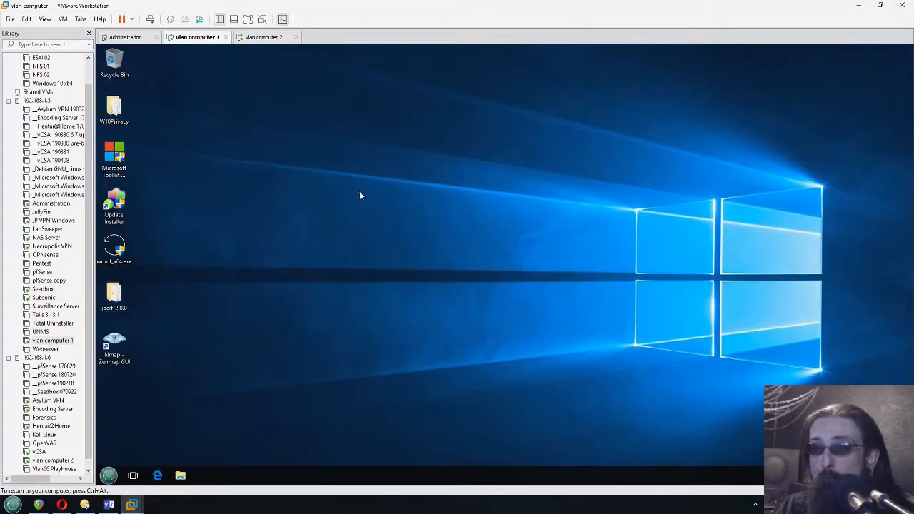
right_click(108, 475)
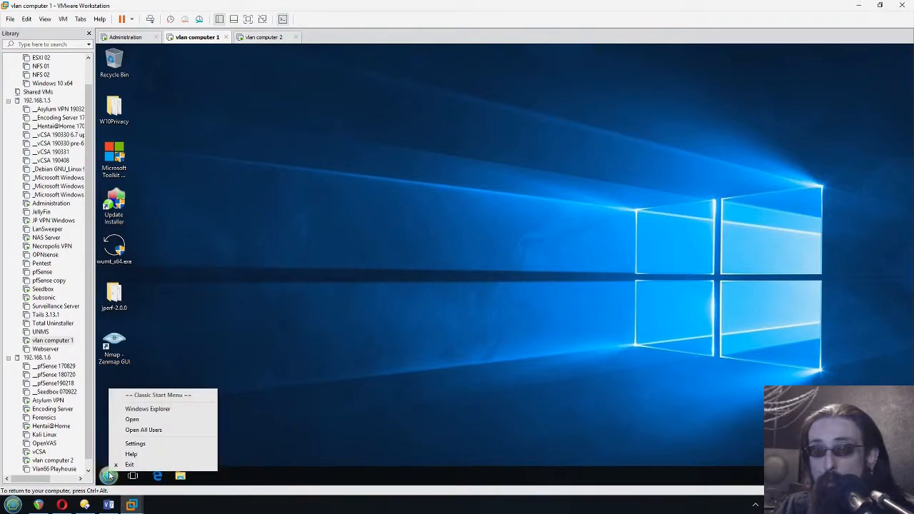
right_click(100, 484)
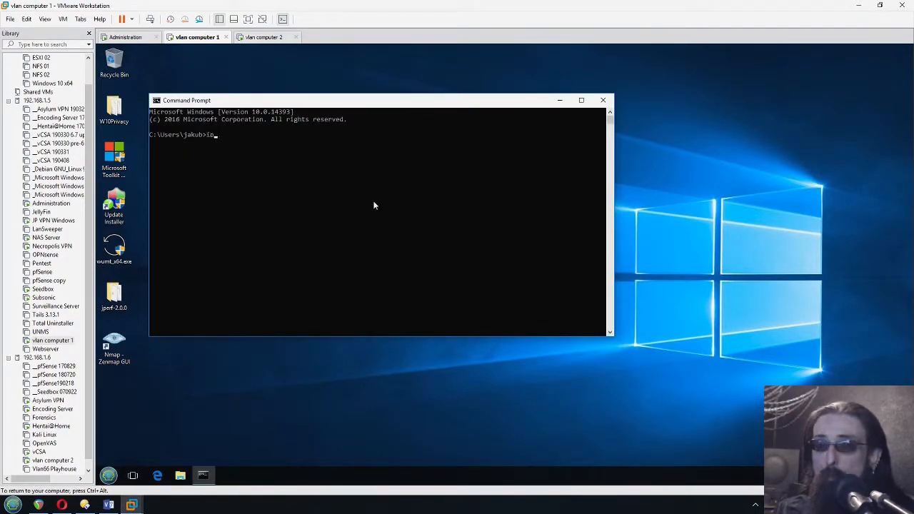
type("config")
key("Return")
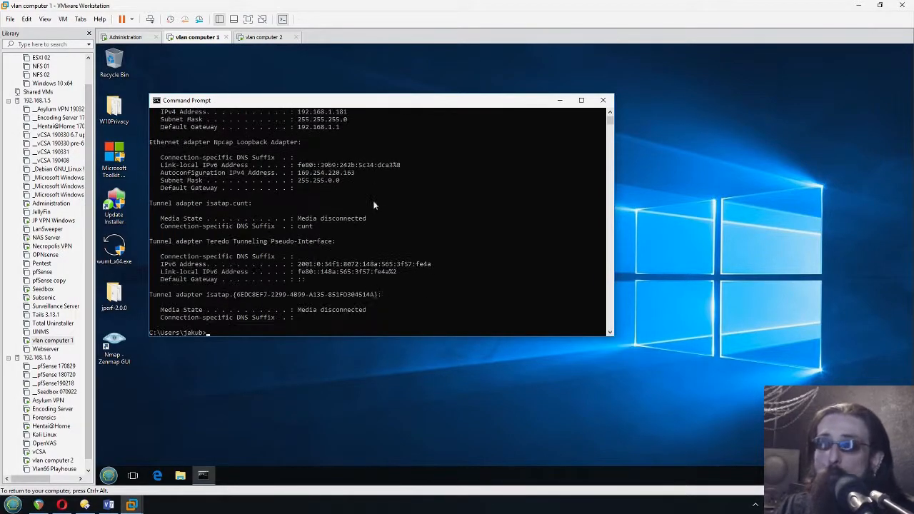
scroll(405, 221, "up", 2)
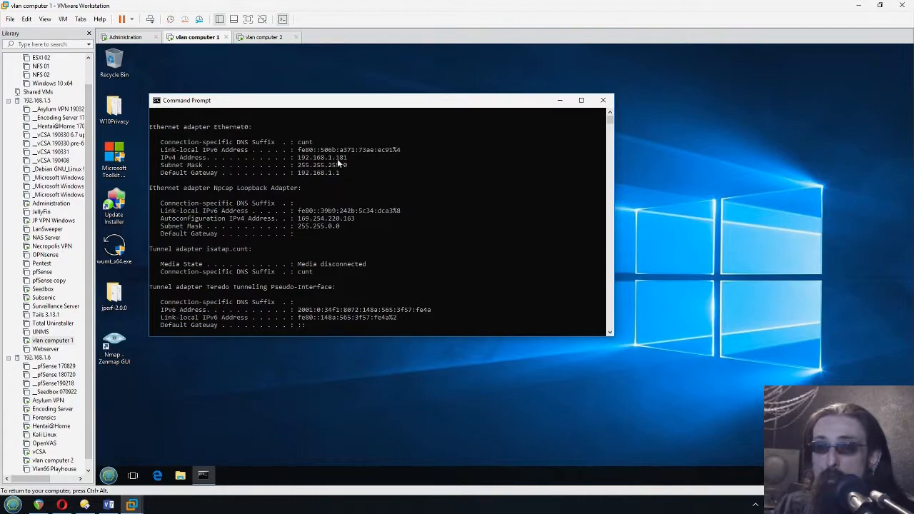
scroll(453, 169, "down", 5)
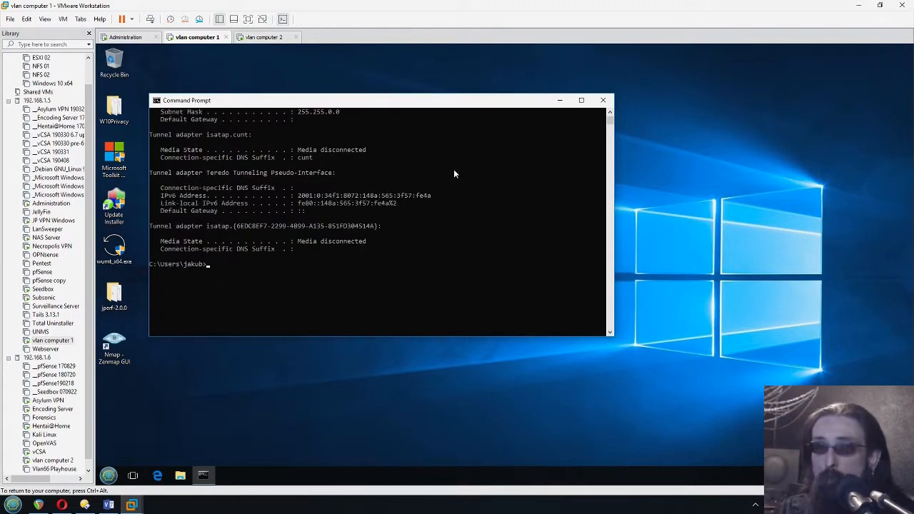
Step: Test the connectivity of vlan computer 1 by pinging google.com and 192.168.1.200
type("google.com")
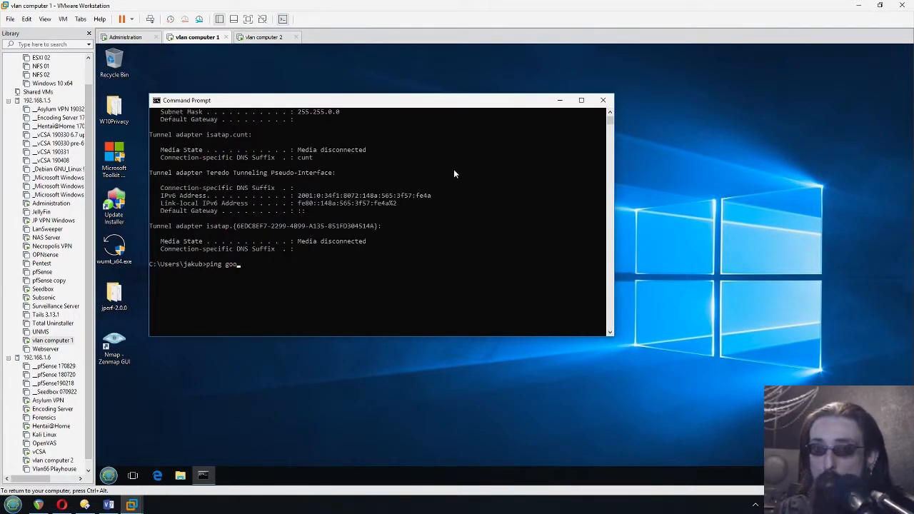
key("Return")
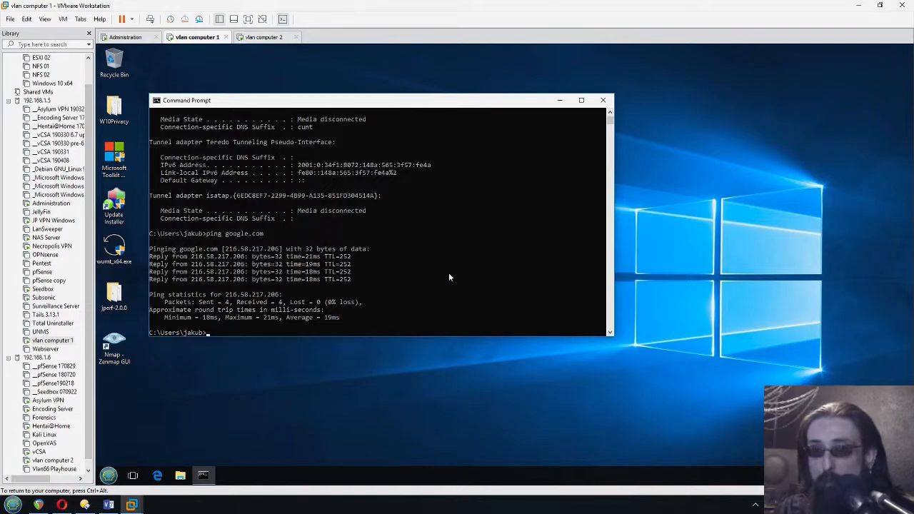
type("ping")
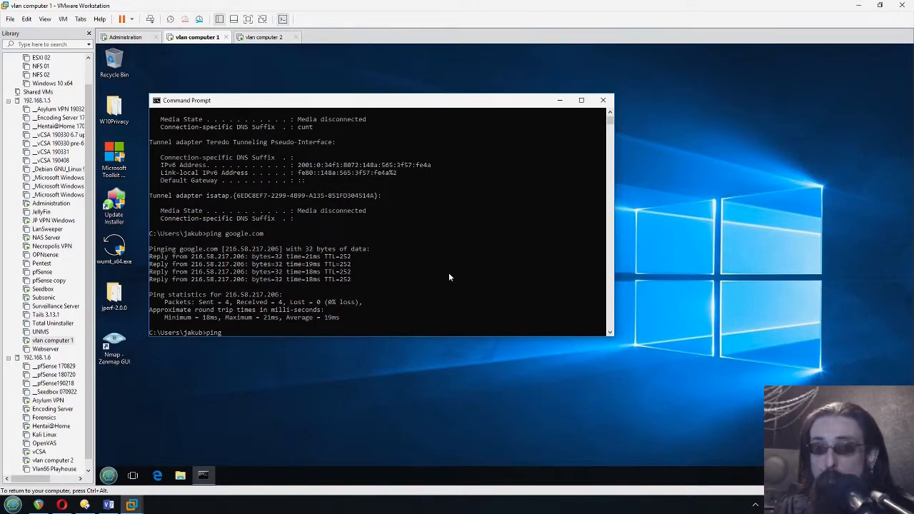
type(" 192.168")
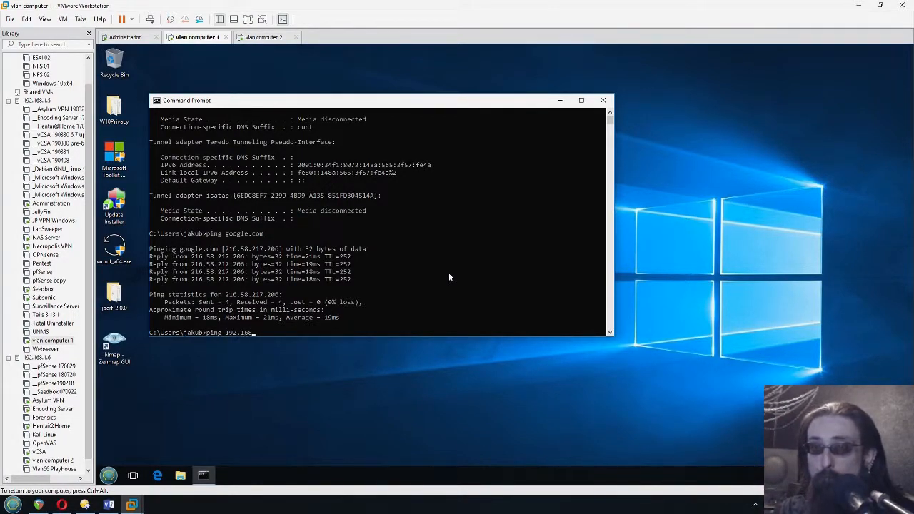
type(".1.200")
key("Return")
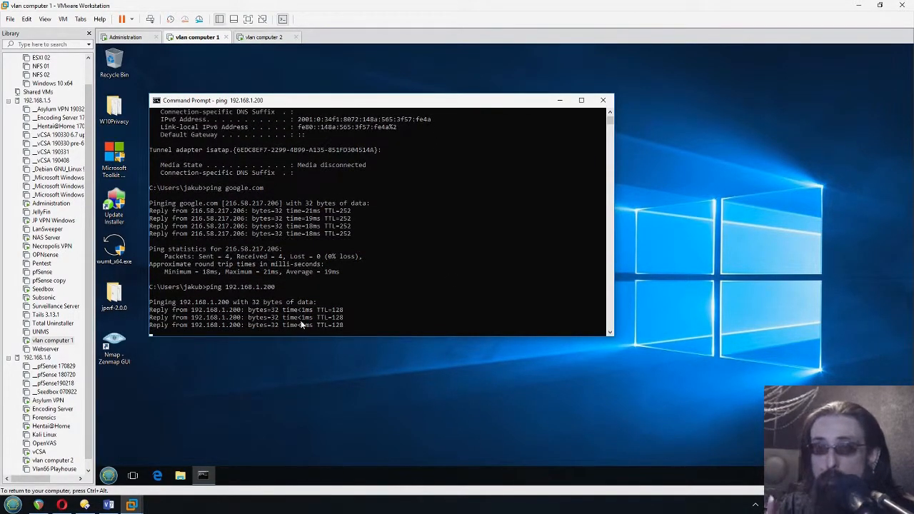
Step: In the vSphere Client, connect network adapter 1 of vlan computer 1 on host 192.168.1.5 to the VLAN 10 network and save the settings
left_click(62, 505)
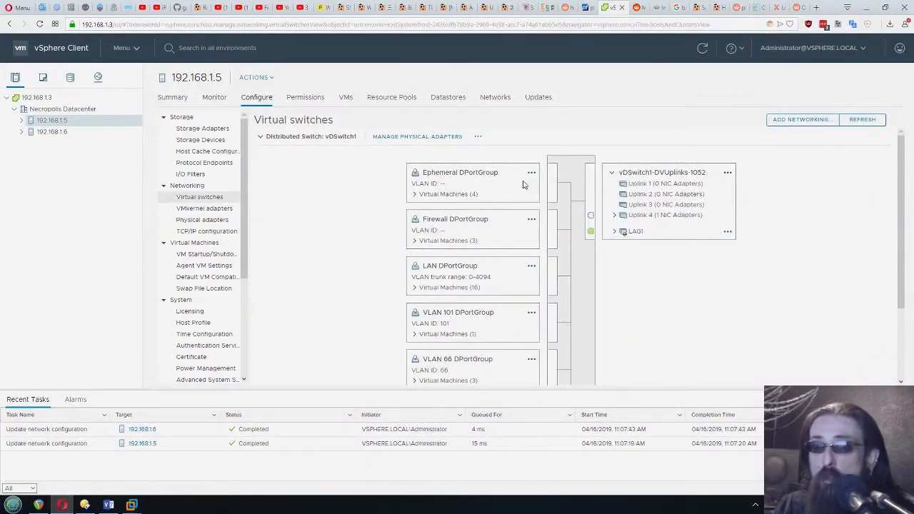
left_click(22, 120)
scroll(78, 307, "down", 5)
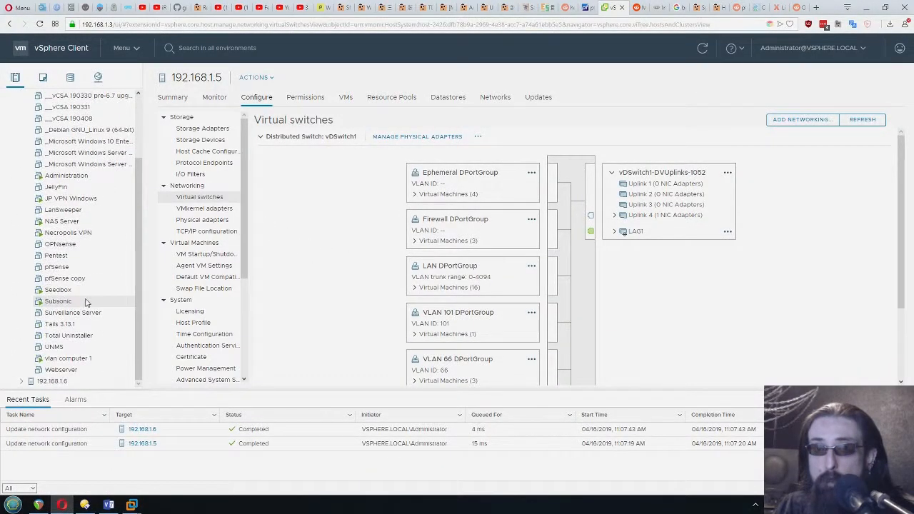
right_click(71, 360)
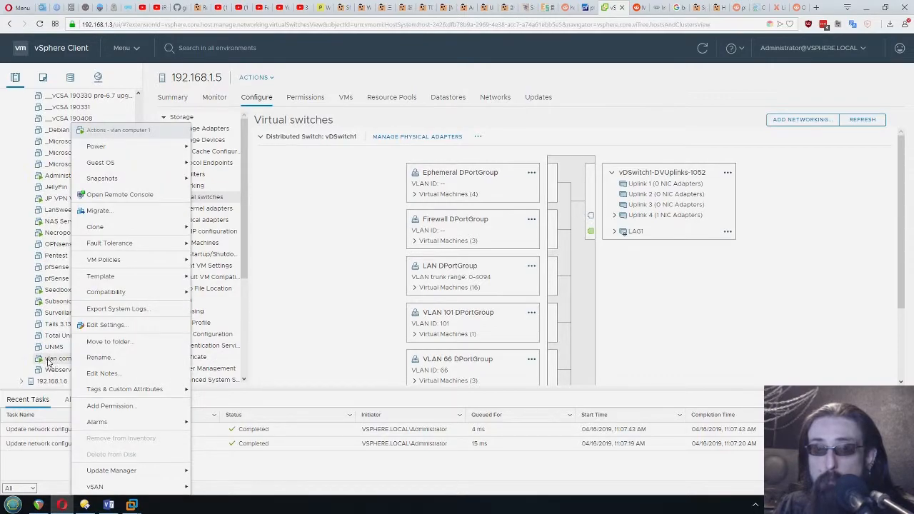
left_click(105, 324)
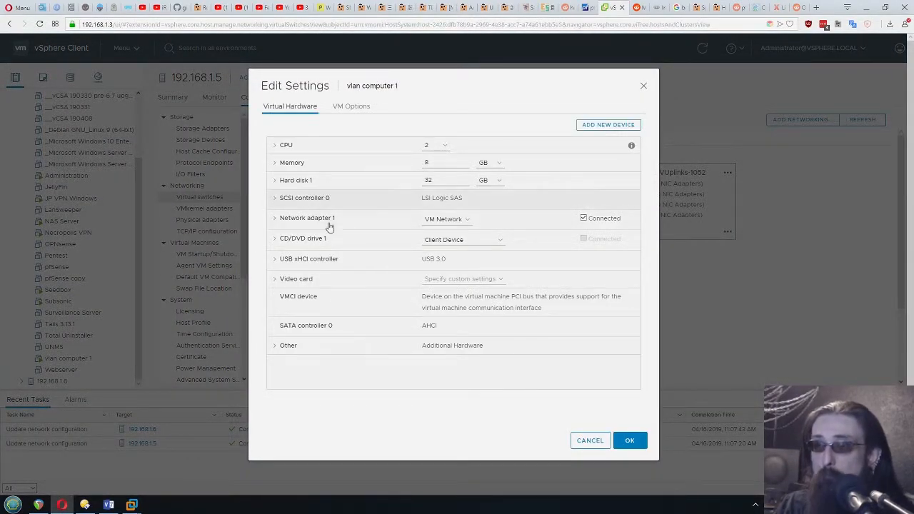
left_click(460, 223)
left_click(431, 240)
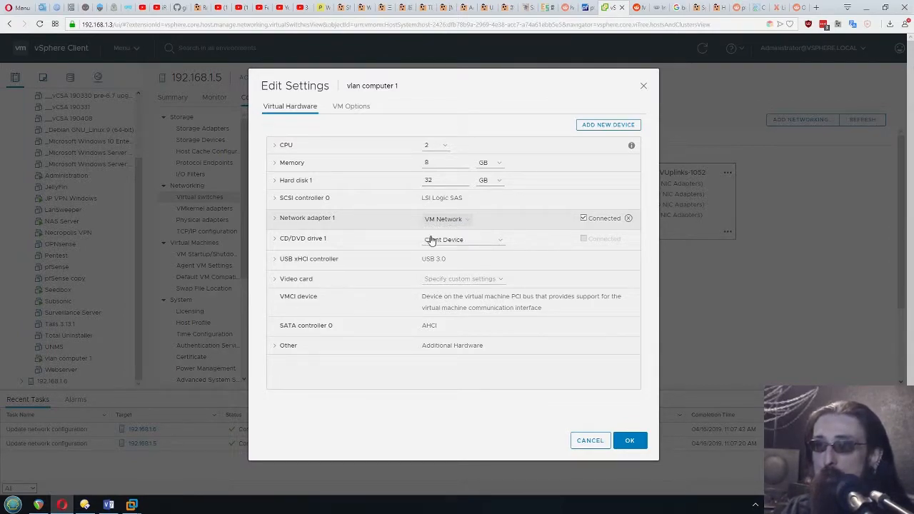
scroll(395, 300, "down", 3)
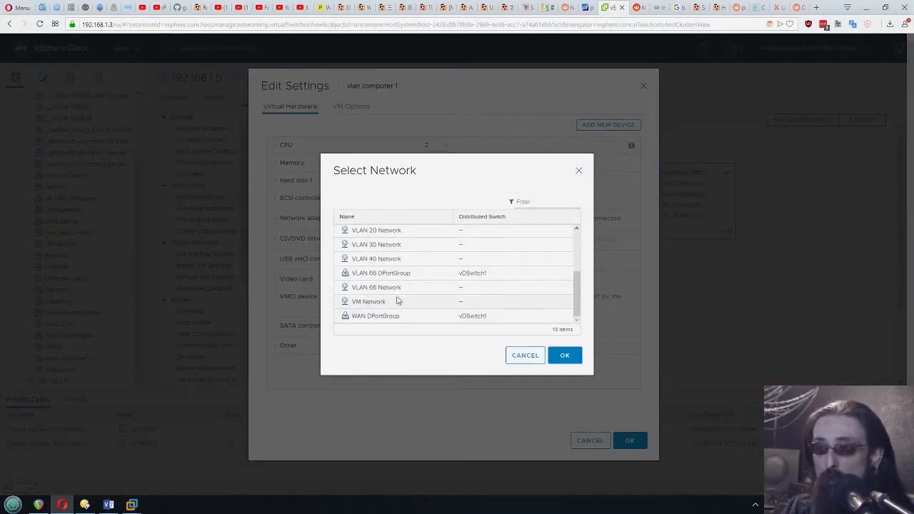
scroll(400, 299, "up", 2)
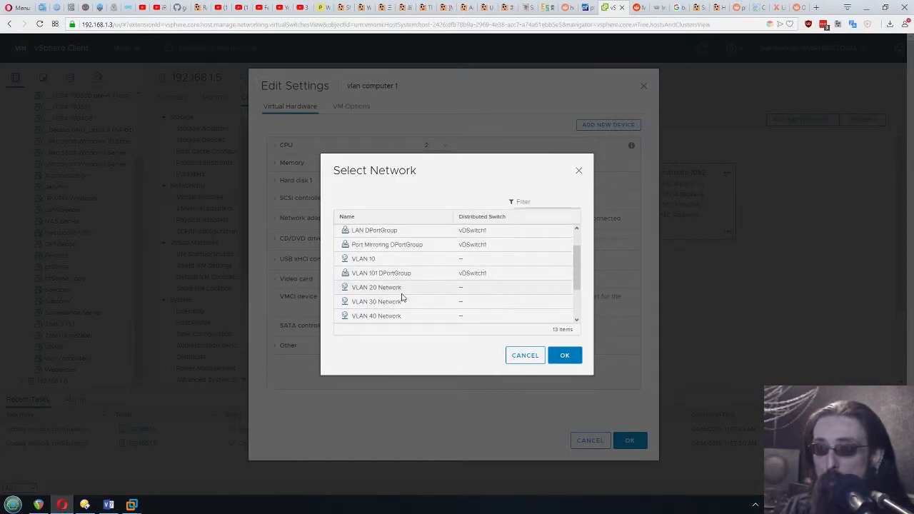
left_click(378, 261)
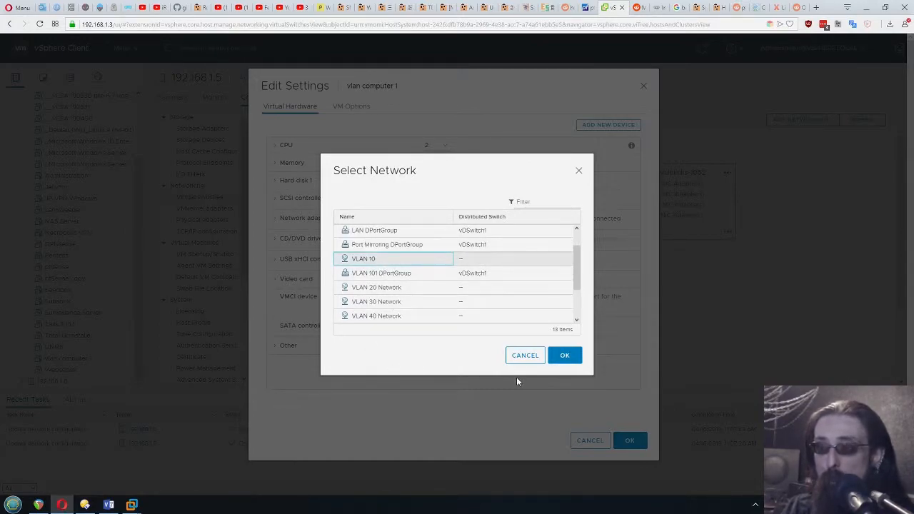
left_click(563, 355)
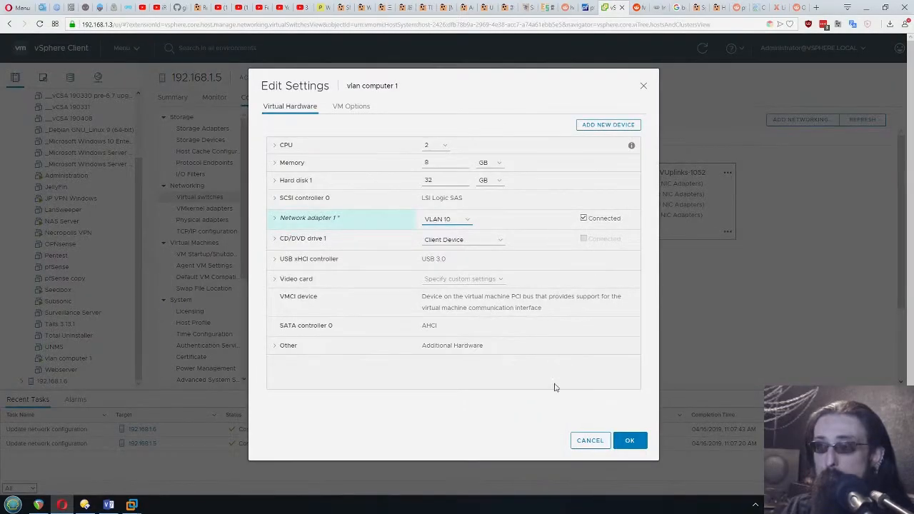
left_click(637, 442)
Step: Return to vlan computer 1 in VMware Workstation, rerun ipconfig and check the Ethernet0 IPv4 address and gateway
key("alt+Tab")
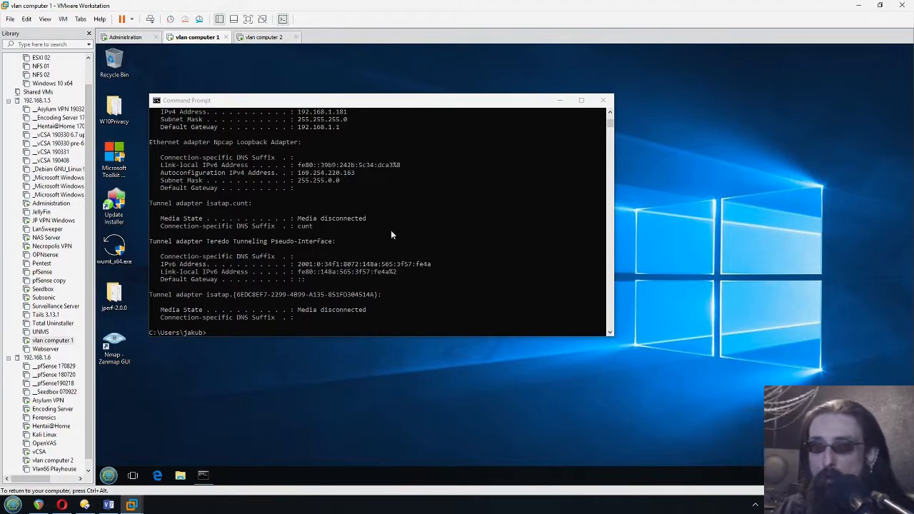
left_click(392, 183)
key("Up")
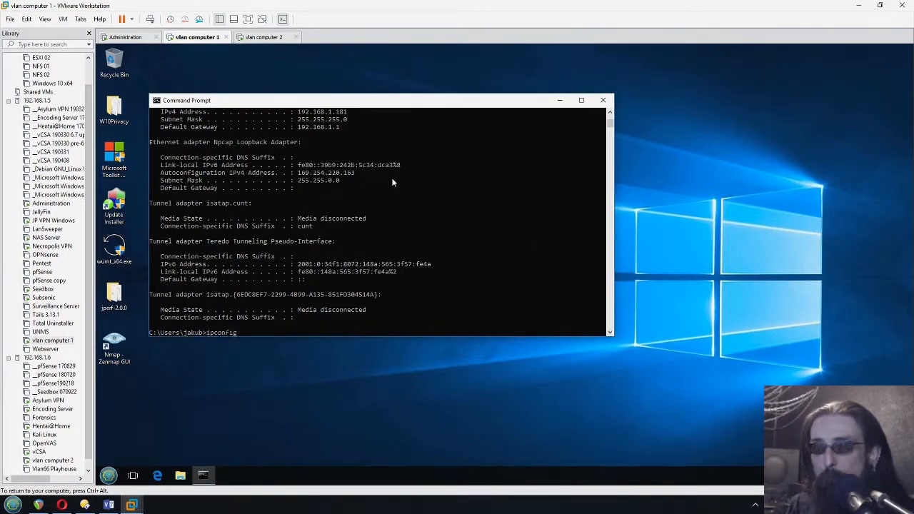
key("Return")
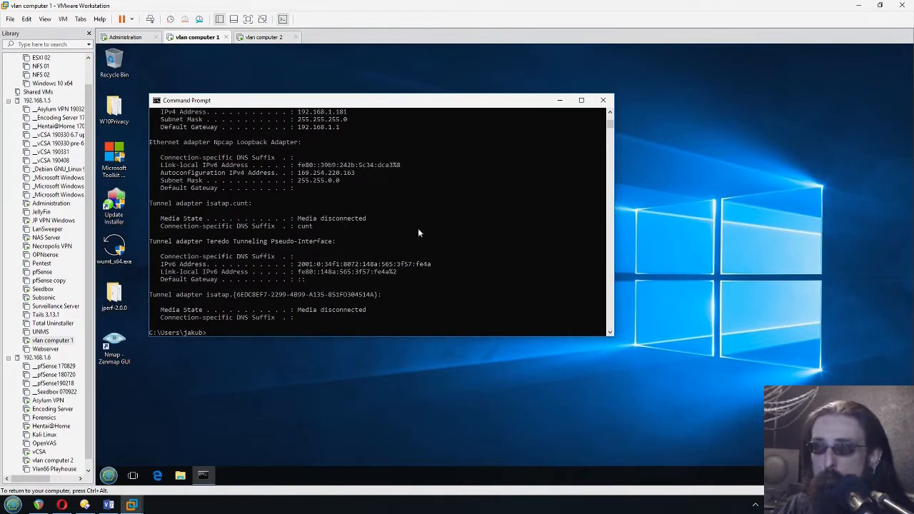
scroll(416, 228, "up", 3)
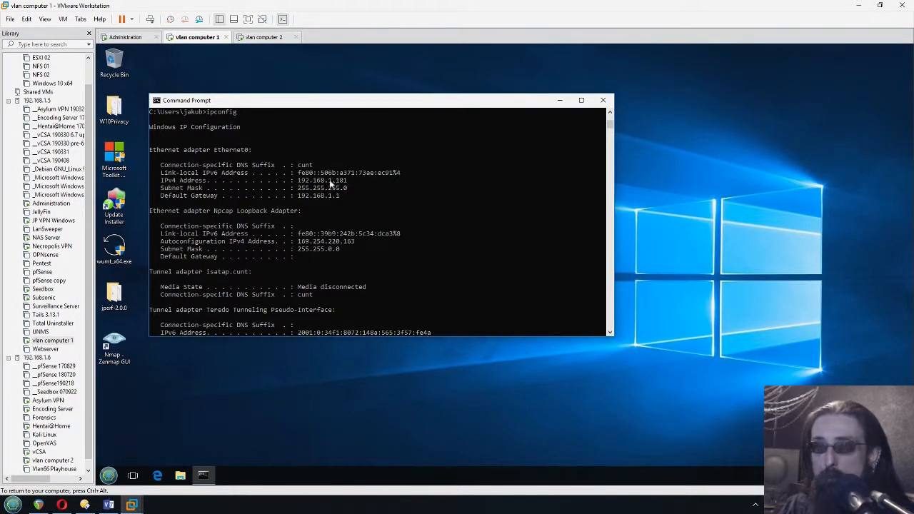
scroll(458, 219, "down", 5)
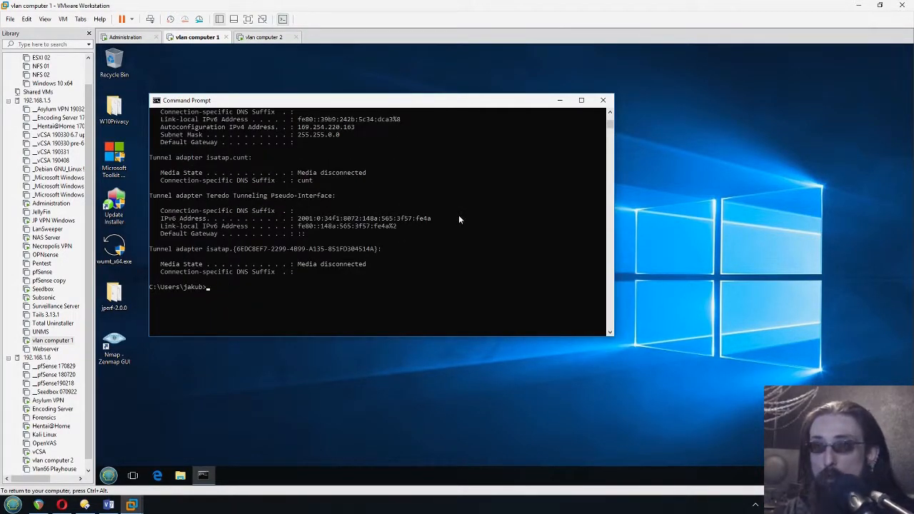
Step: Try to ping google.com from vlan computer 1 and abort the ping
type("ping goog")
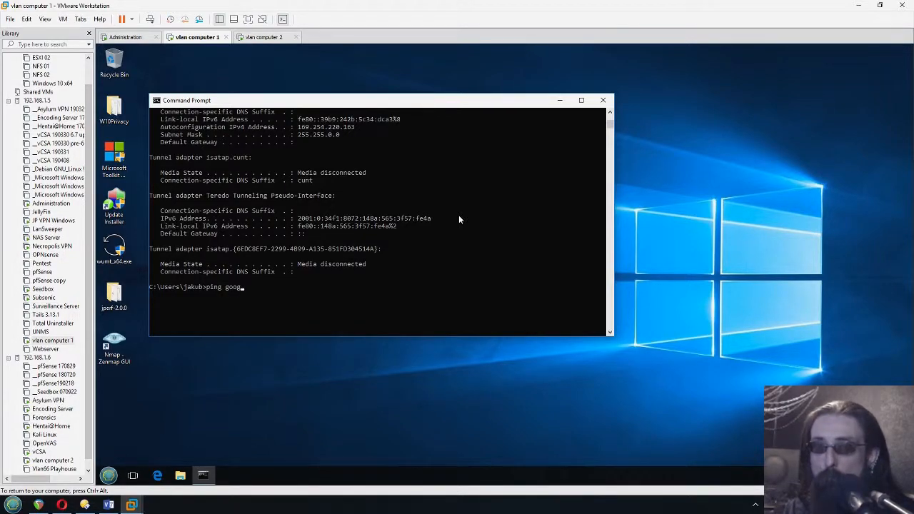
type("le.com")
key("Return")
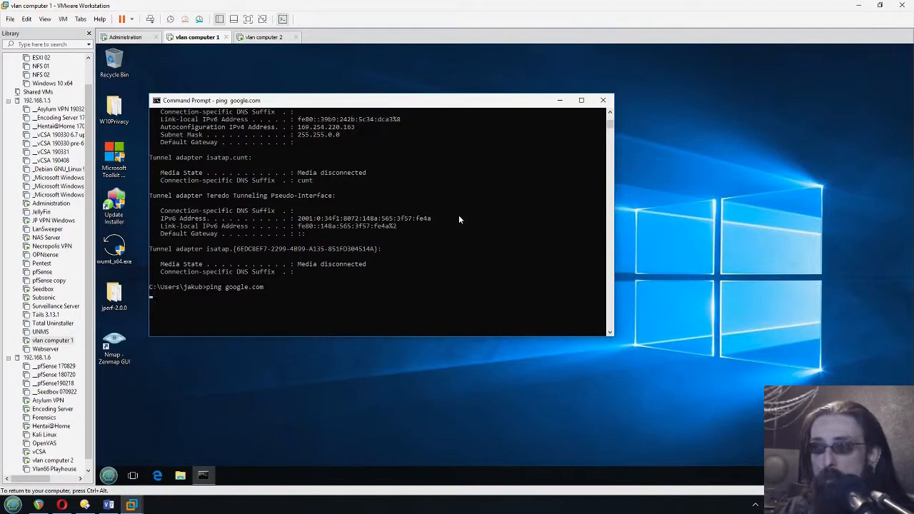
key("ctrl+c")
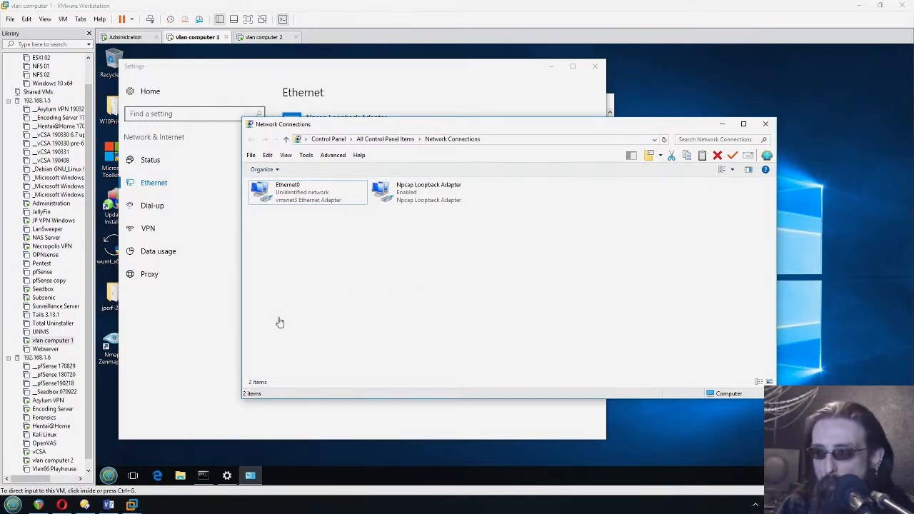
Step: Open the Network Connections window on vlan computer 1 and select the Ethernet0 adapter to check its status
left_click(283, 351)
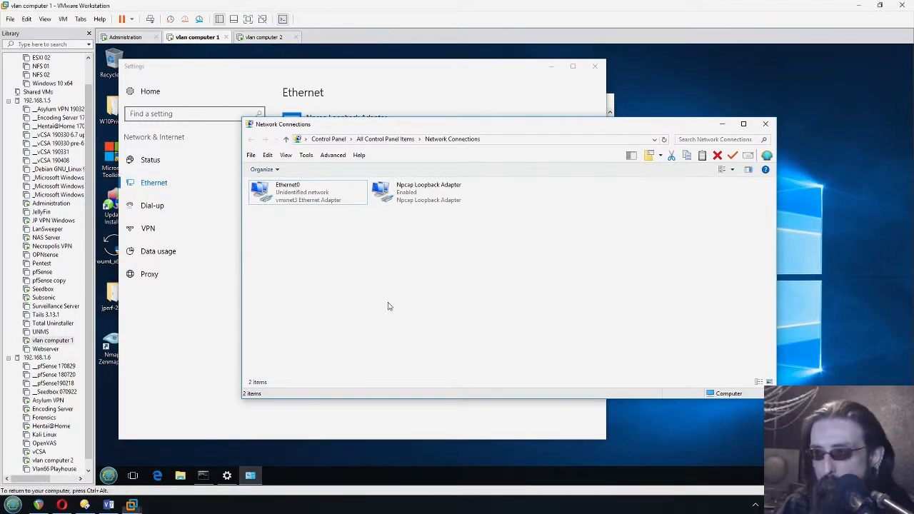
left_click(282, 188)
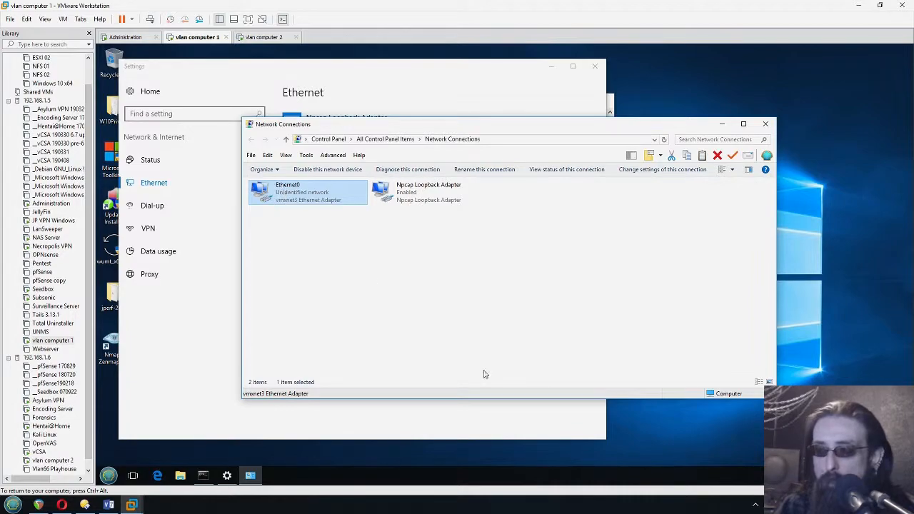
key("ctrl+alt")
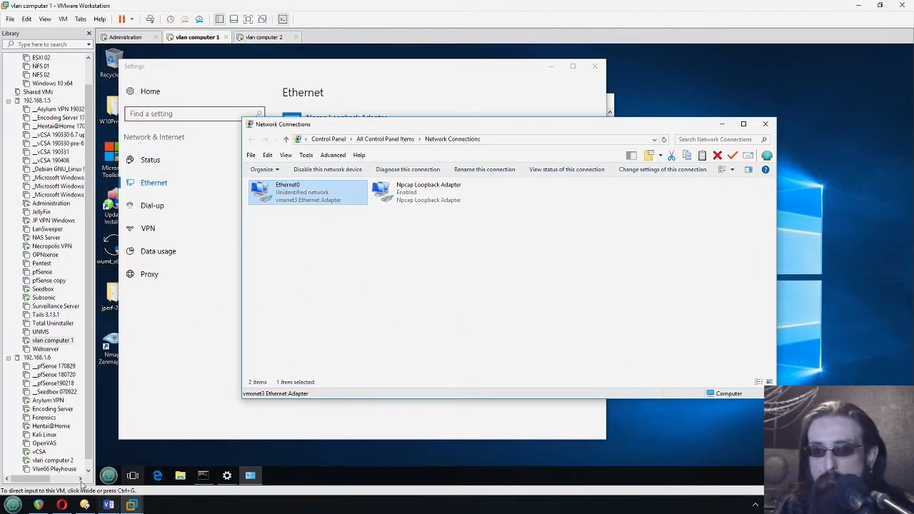
Step: Switch back to the vSphere Client in the browser to view the virtual switches and recent tasks of host 192.168.1.5
left_click(61, 505)
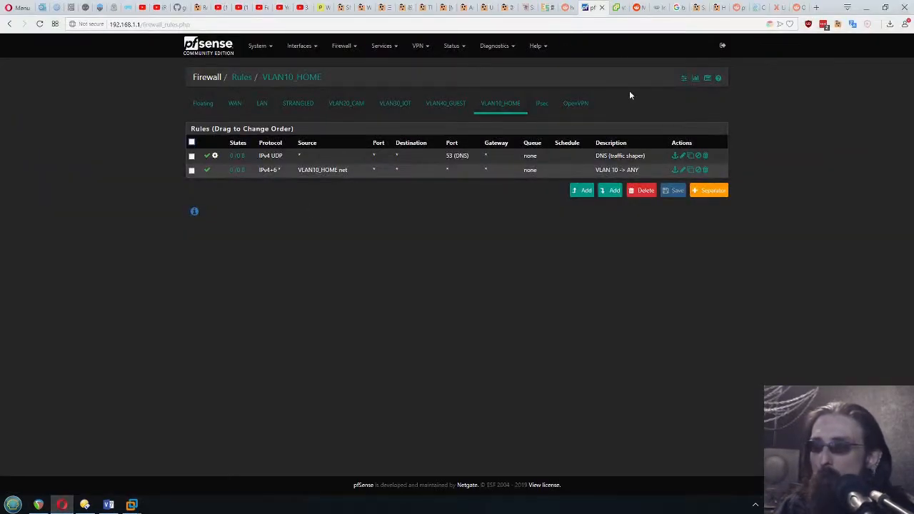
left_click(619, 7)
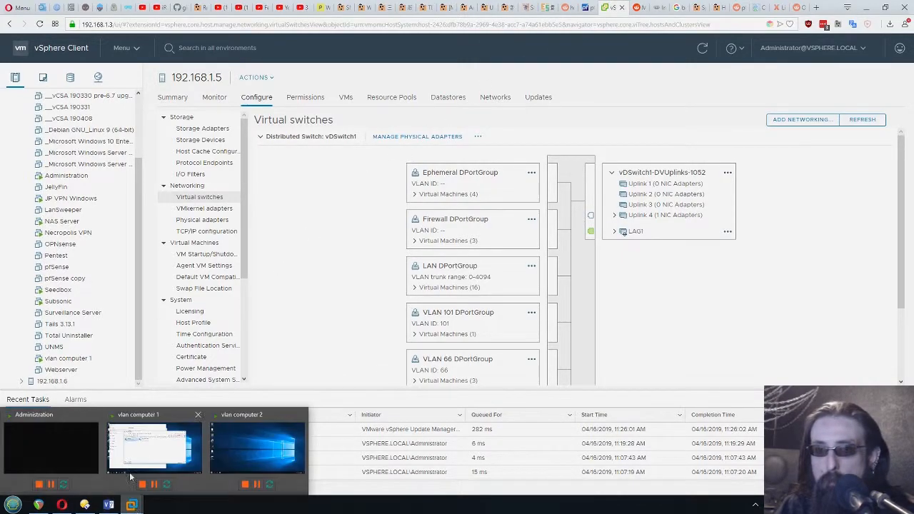
Step: Switch to the EdgeSwitch VLANs page on the Administration VM and set ports 9, 11, 12 and 13 to tagged for VLAN 10
key("alt+Tab")
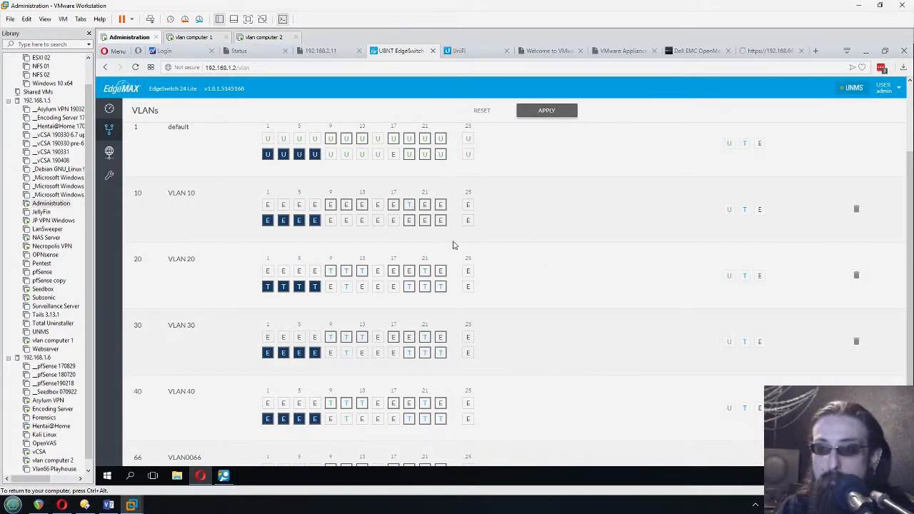
left_click(410, 206)
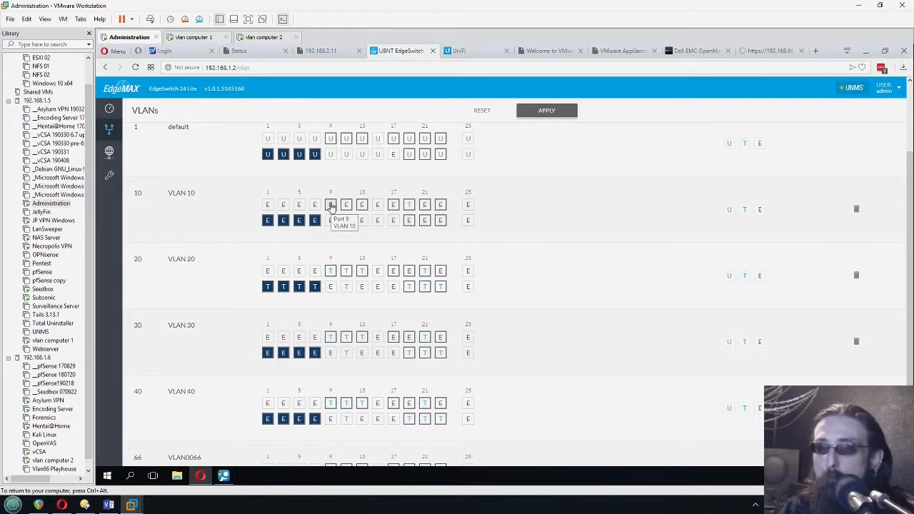
left_click(331, 207)
left_click(348, 207)
left_click(334, 208)
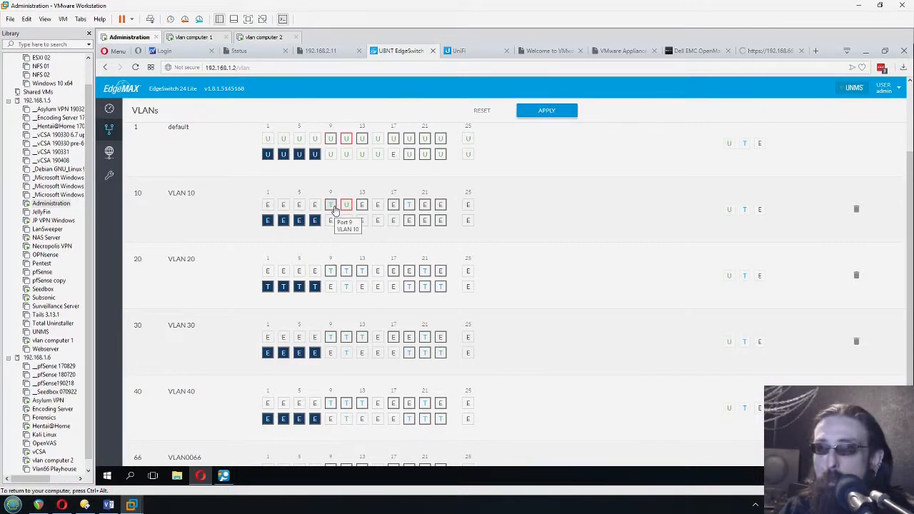
left_click(346, 206)
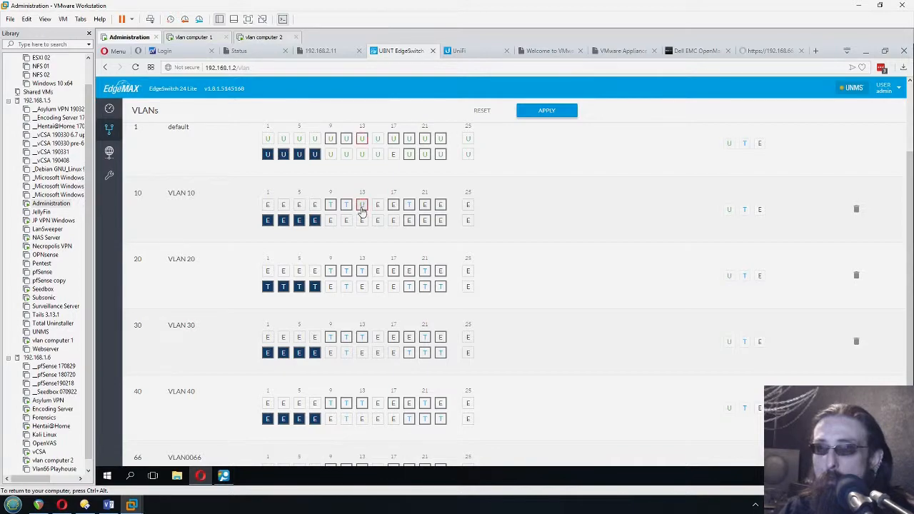
left_click(362, 209)
left_click(346, 223)
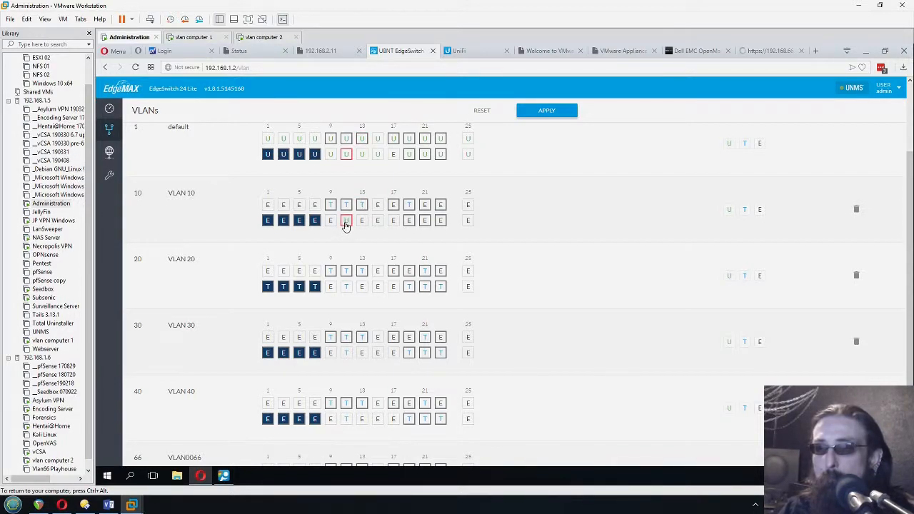
left_click(346, 223)
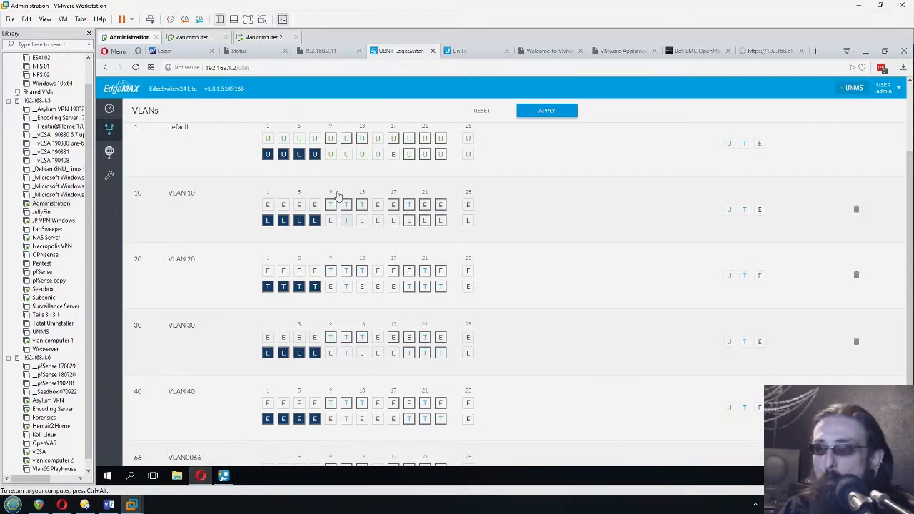
Step: Set ports 20, 22 and 24 to tagged for VLAN 10 and apply the VLAN settings
left_click(410, 221)
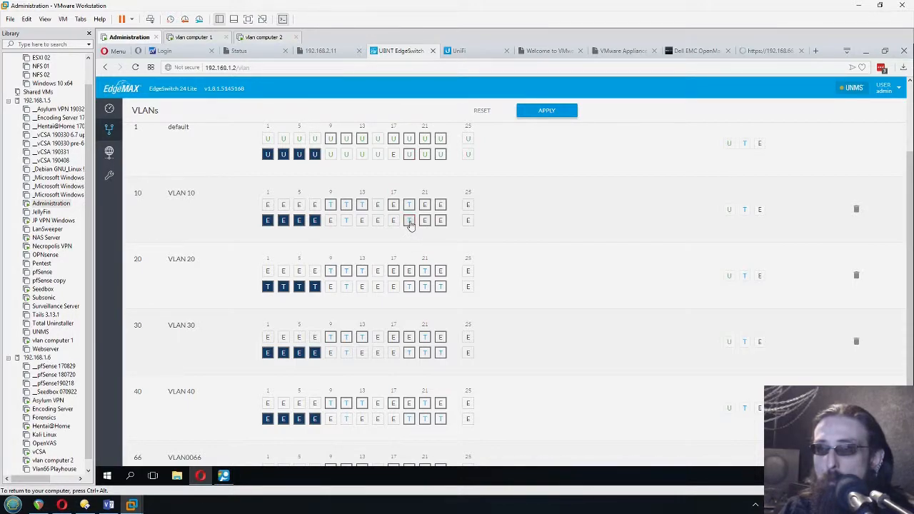
left_click(424, 223)
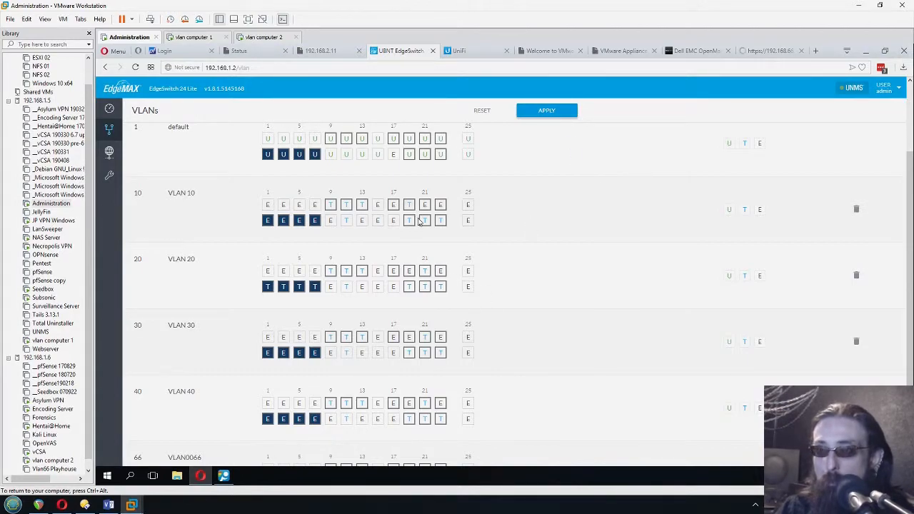
left_click(554, 113)
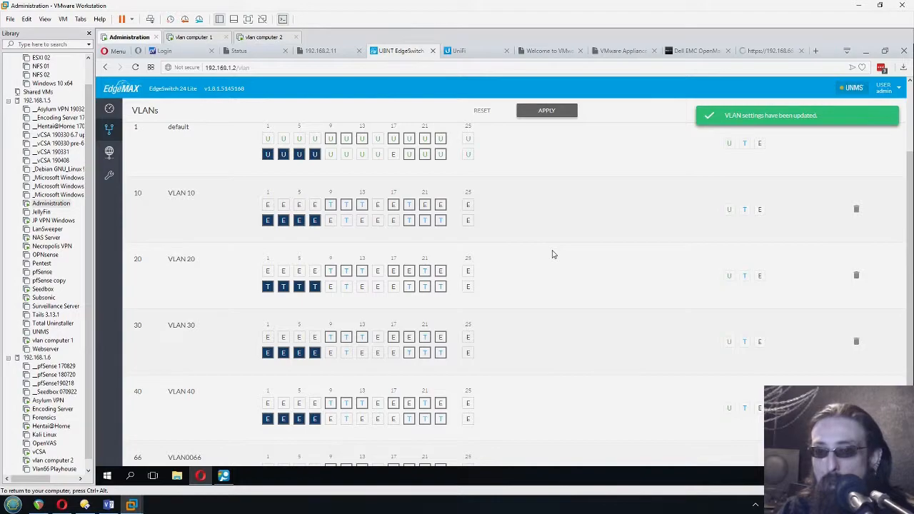
Step: Switch to vlan computer 1, run ipconfig in the Command Prompt and check its IPv4 address and default gateway
left_click(131, 506)
left_click(159, 447)
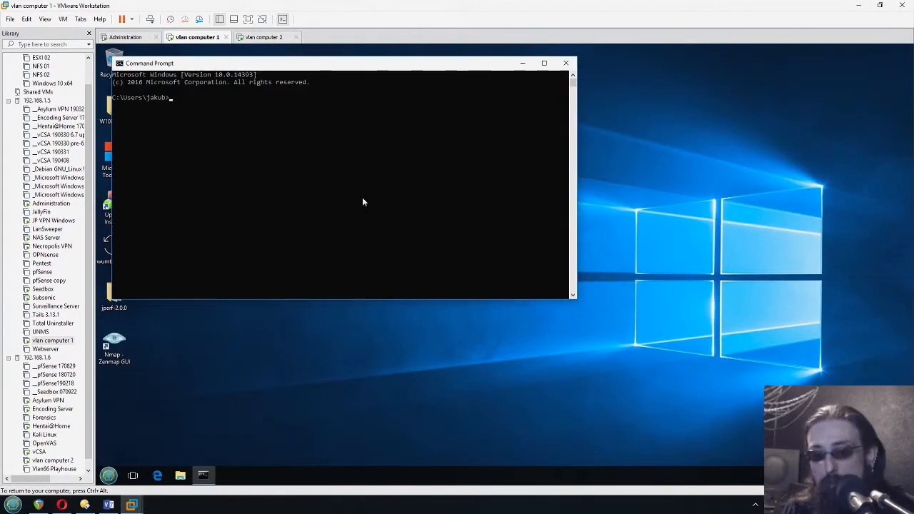
type("i")
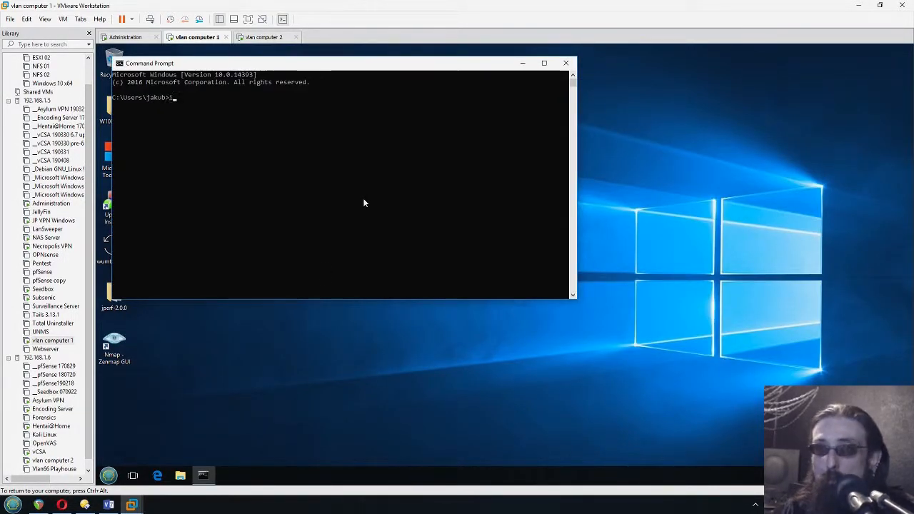
type("pconfig")
key("Return")
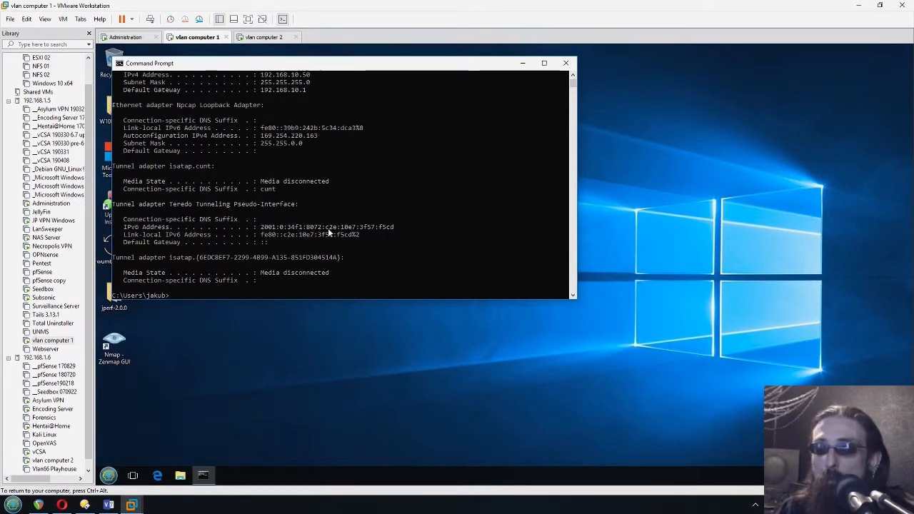
scroll(336, 232, "up", 3)
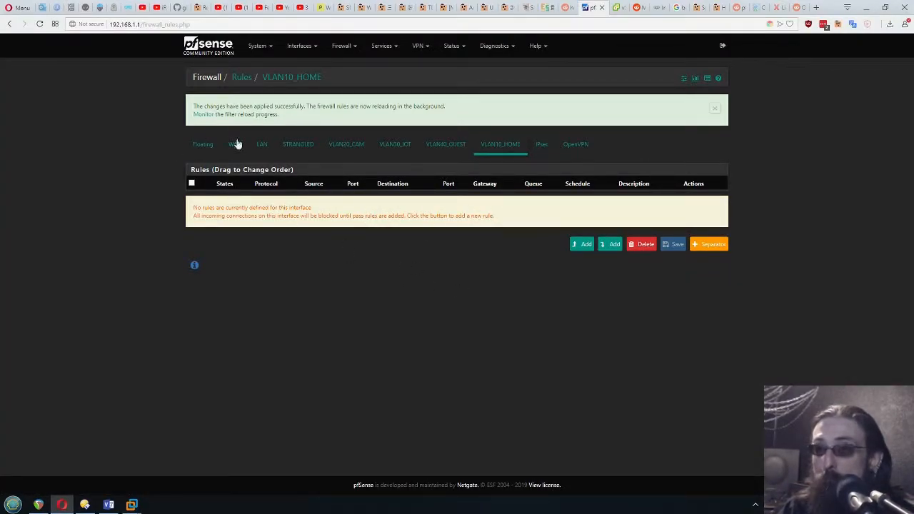
Step: Compare the pfSense firewall rules of VLAN20_CAM and VLAN40_GUEST with those of VLAN10_HOME
left_click(346, 144)
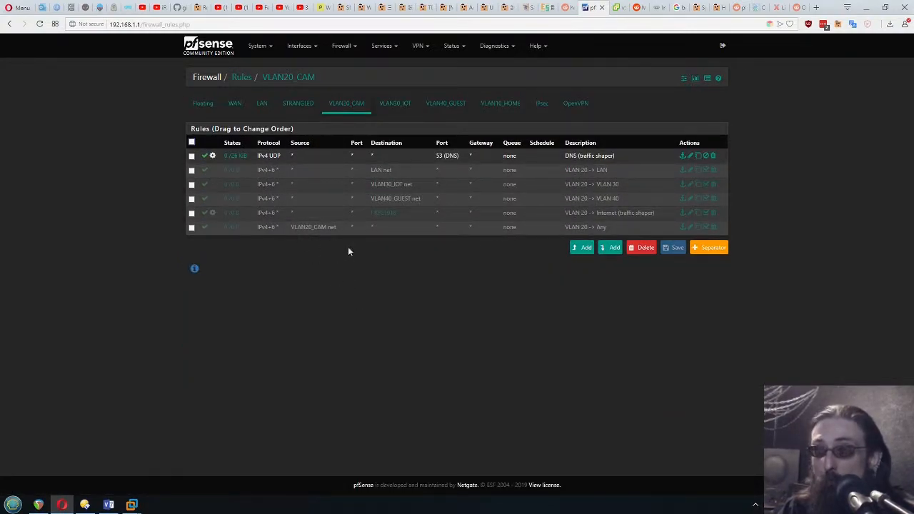
left_click(423, 110)
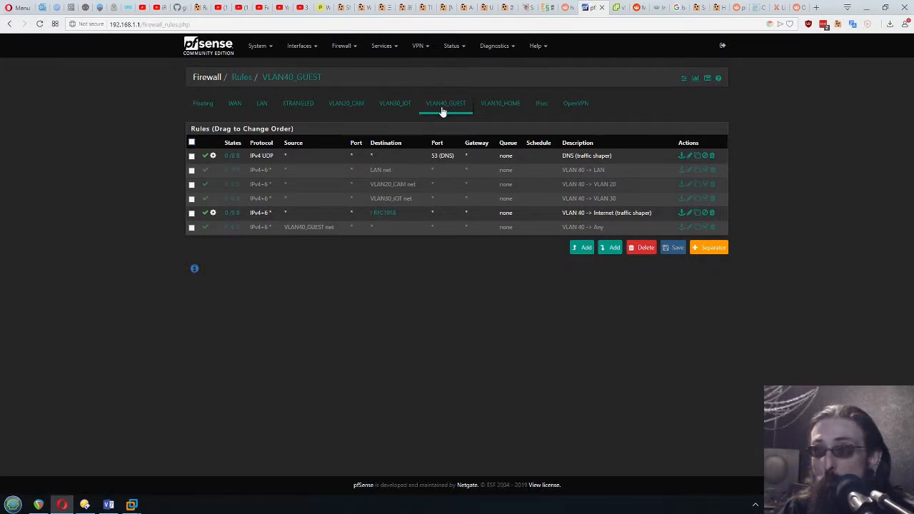
left_click(488, 108)
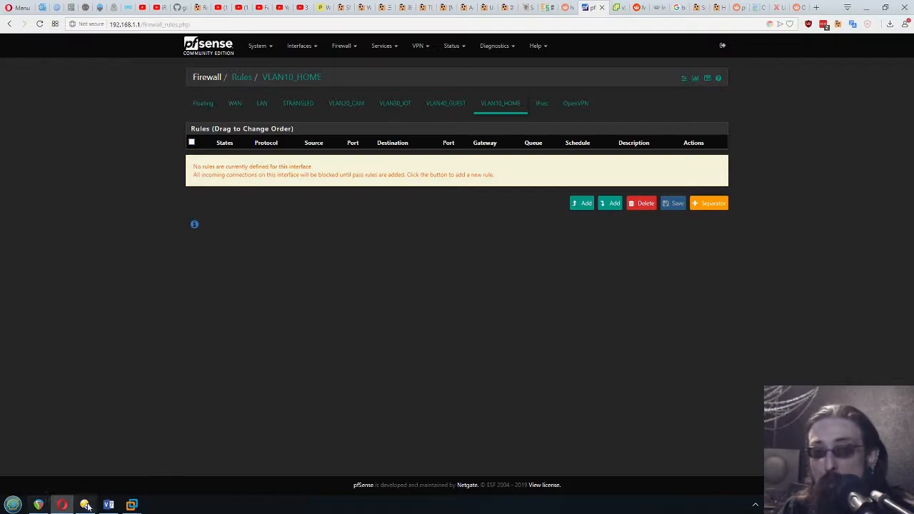
Step: Return to vlan computer 1 and try to ping the gateway 192.168.10.1, aborting the ping
mouse_move(132, 505)
left_click(138, 455)
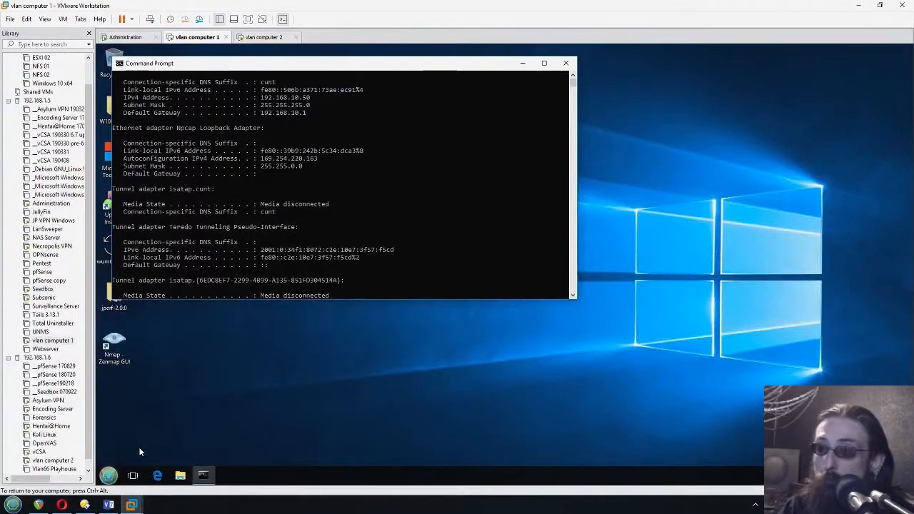
left_click(410, 195)
scroll(390, 246, "up", 1)
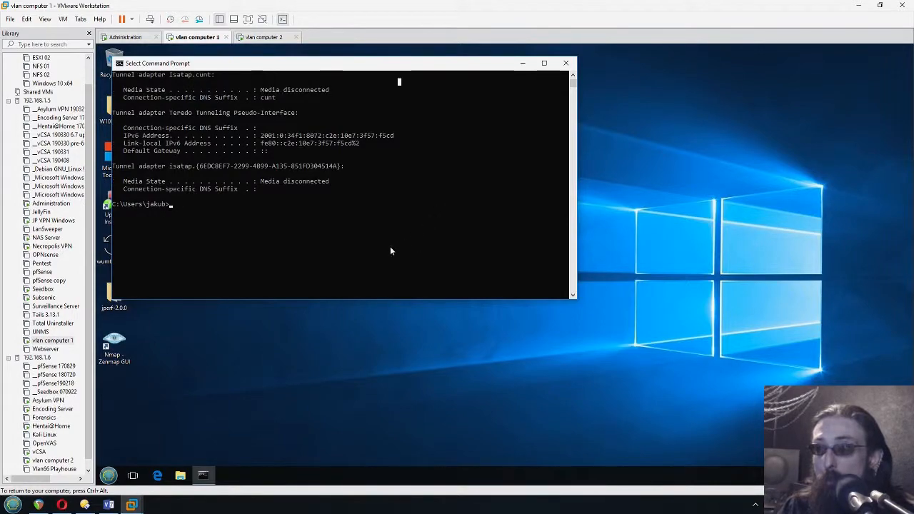
type("p")
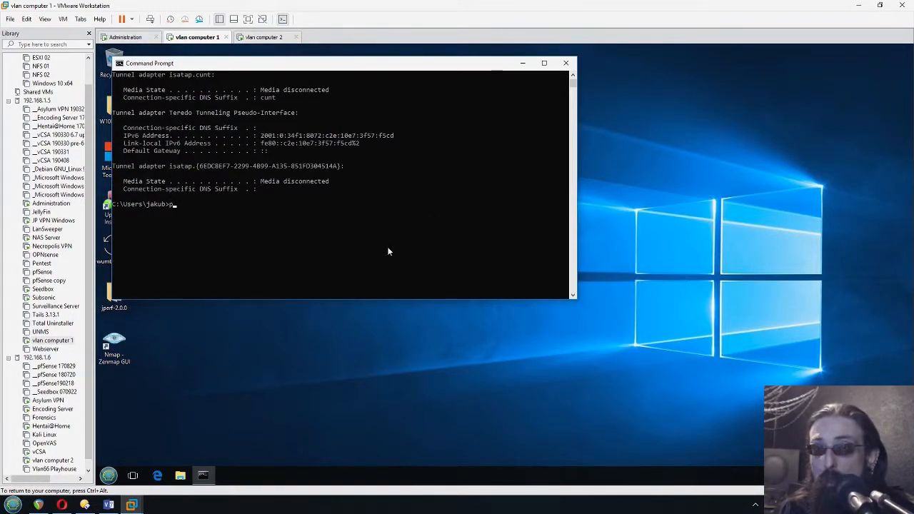
type("ing 192.168")
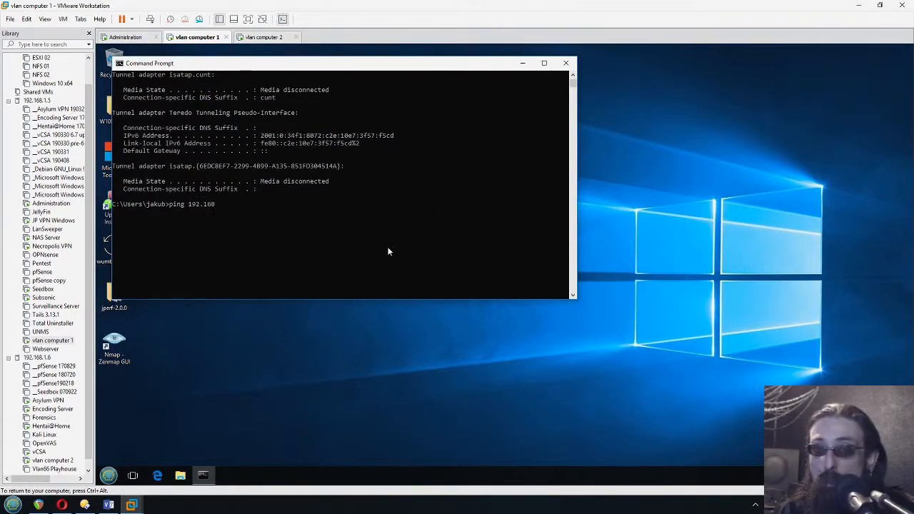
type(".10")
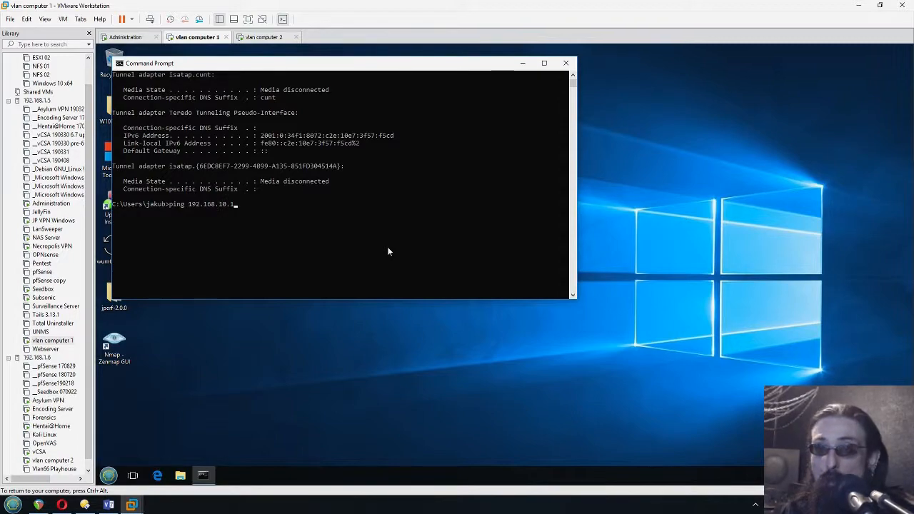
type(".1")
key("Return")
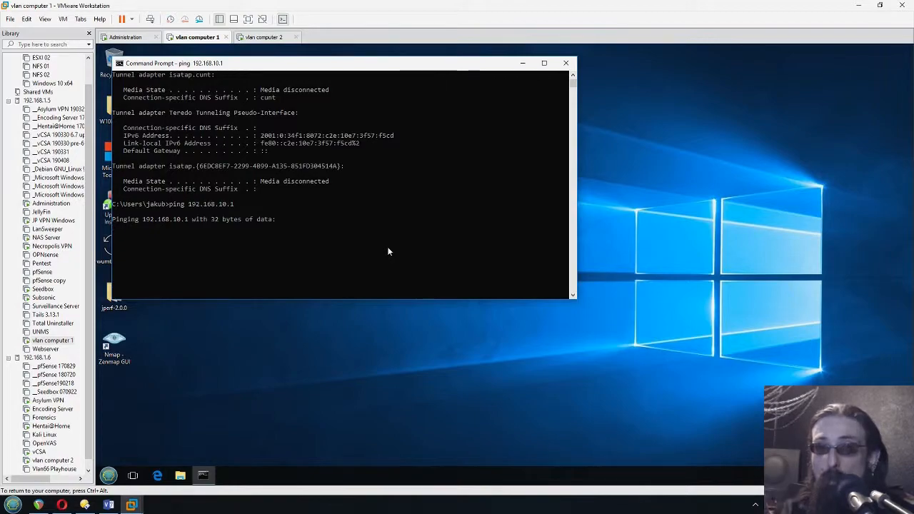
key("ctrl+c")
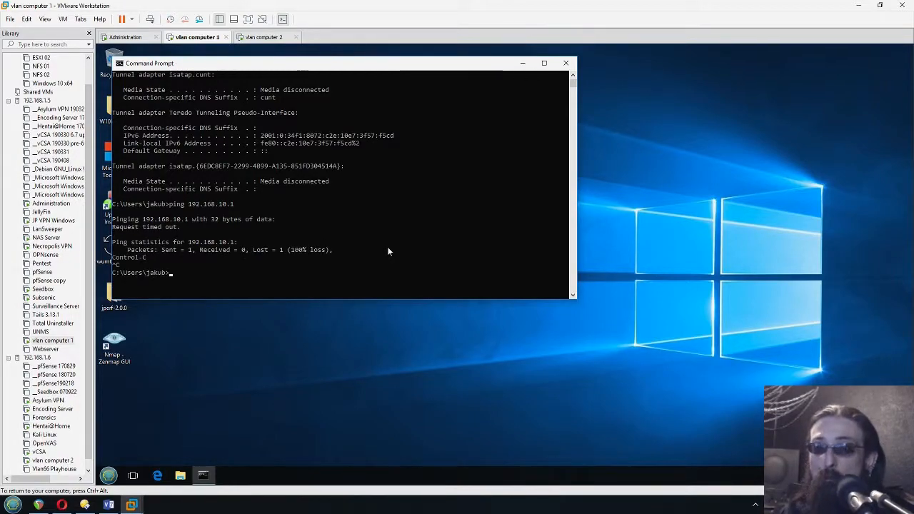
Step: Try to ping 192.168.1.1 from vlan computer 1 and abort the ping
key("Up")
key("BackSpace")
key("BackSpace")
key("BackSpace")
type(".168.1.1")
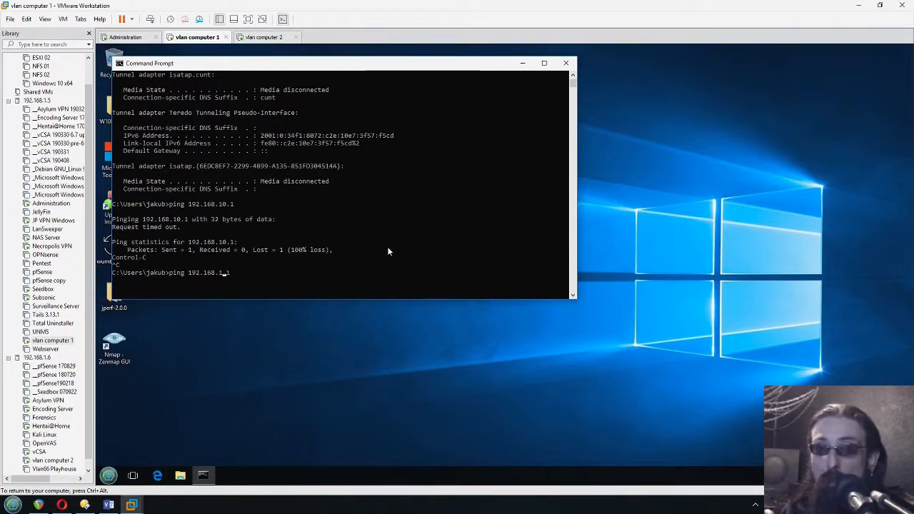
key("Return")
key("ctrl+c")
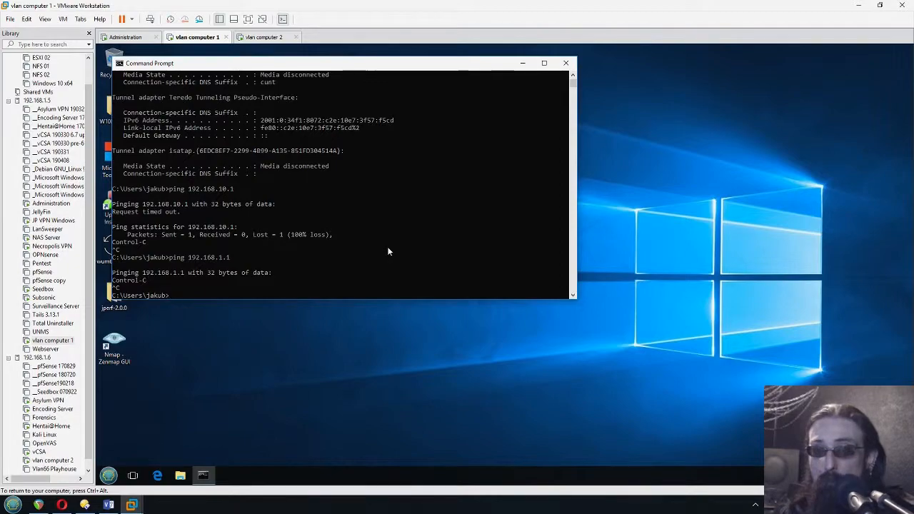
Step: Try to ping 8.8.8.8 from vlan computer 1 and abort the ping
type("ping 8.8.8.8")
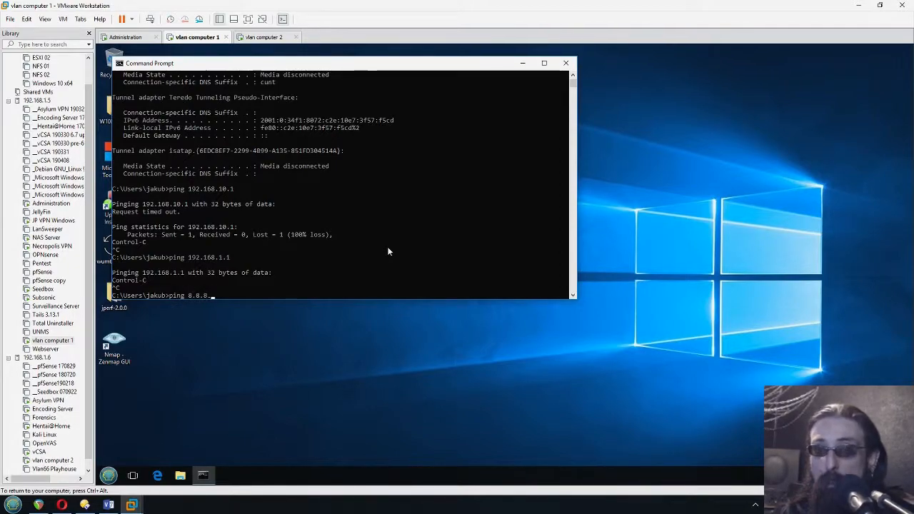
key("Return")
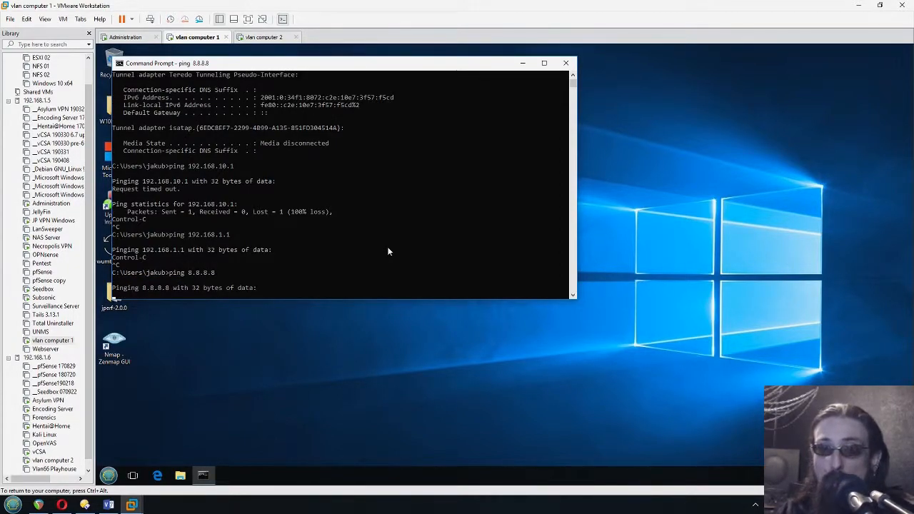
key("ctrl+c")
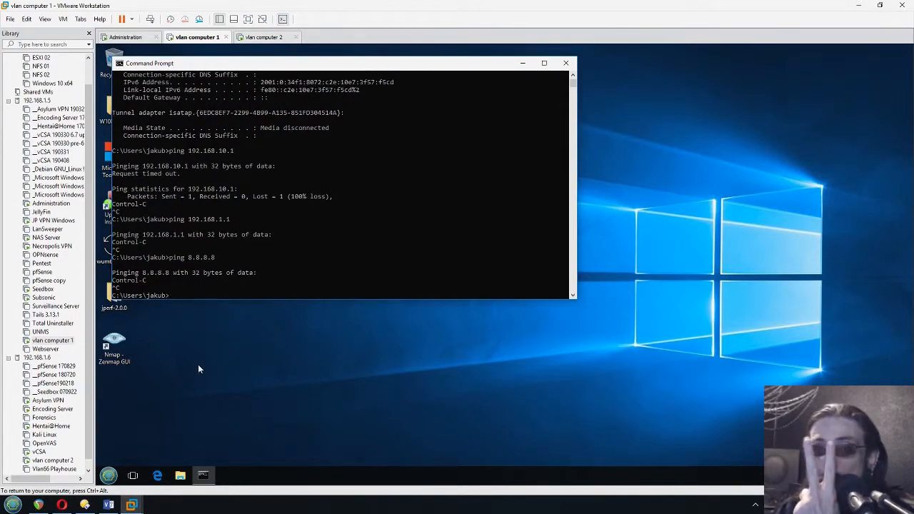
Step: Switch to the Visio network diagram and trace the path from VM 1 through its vSwitch and the EdgeSwitch to the pfSense router
left_click(62, 505)
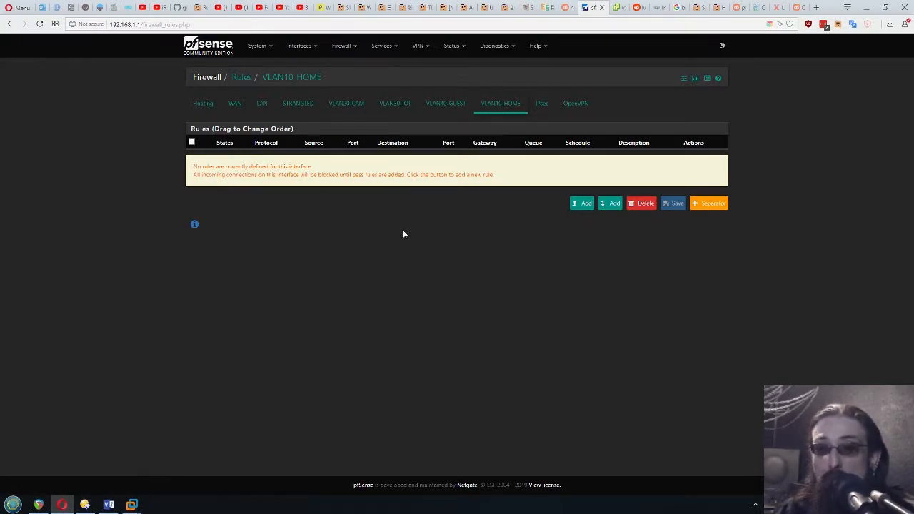
key("alt+Tab")
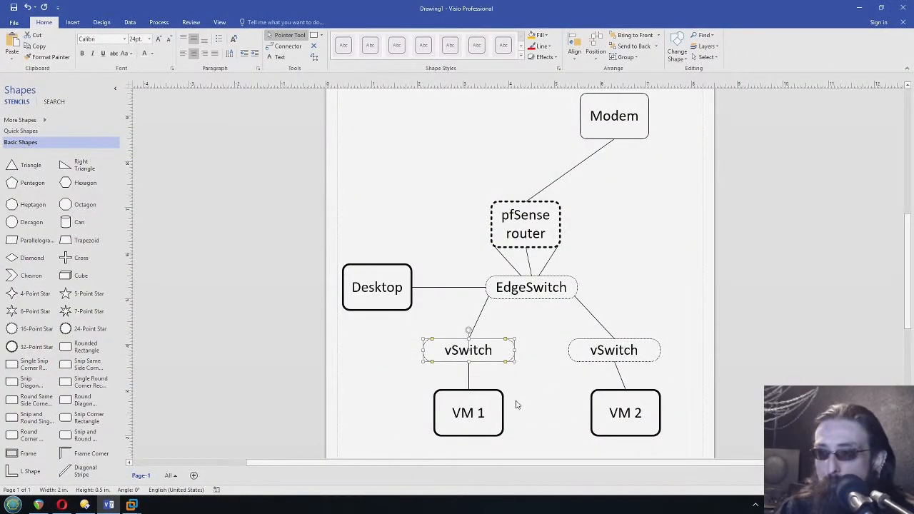
left_click(480, 410)
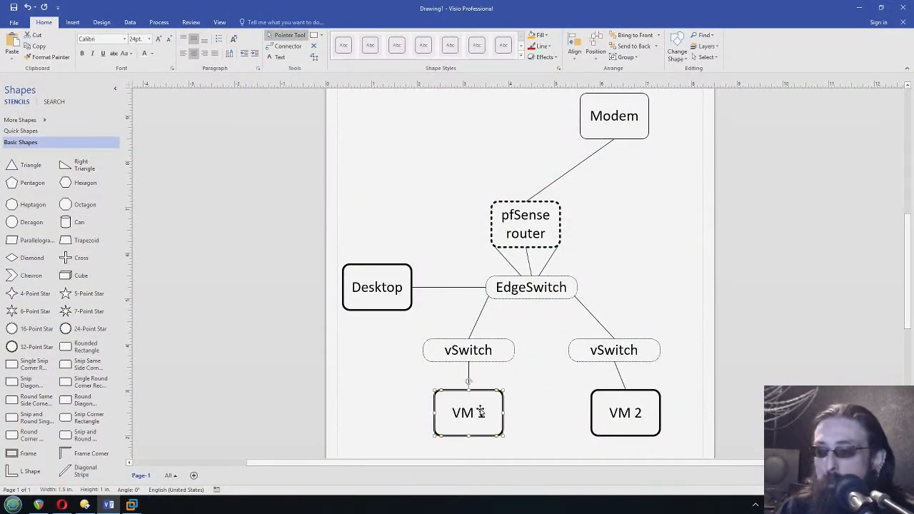
left_click(469, 360)
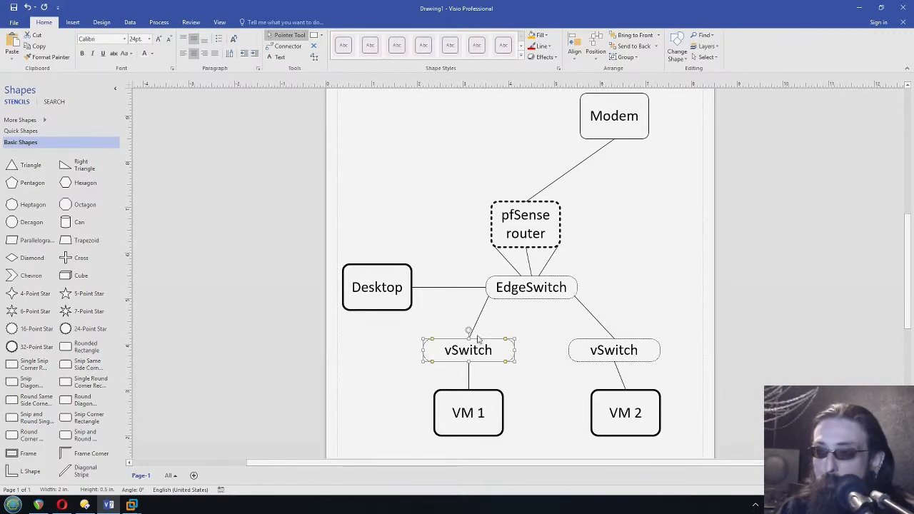
left_click(500, 289)
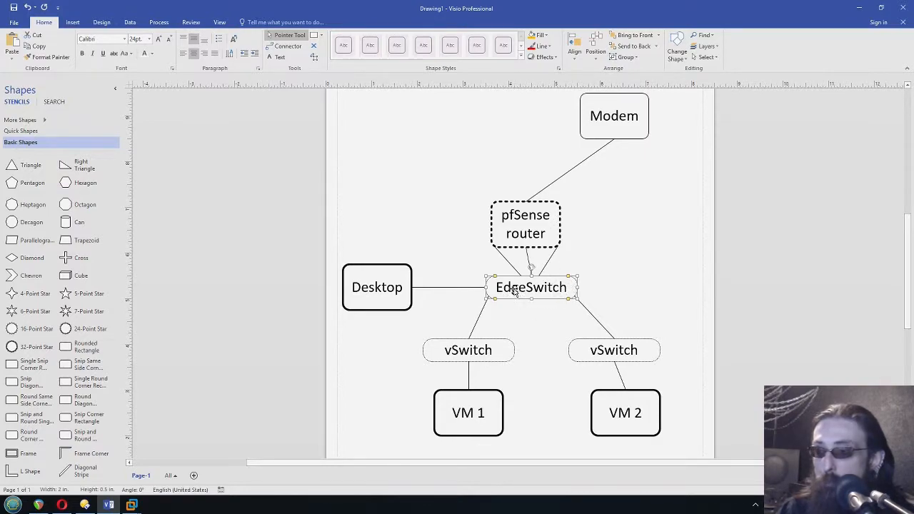
left_click(524, 235)
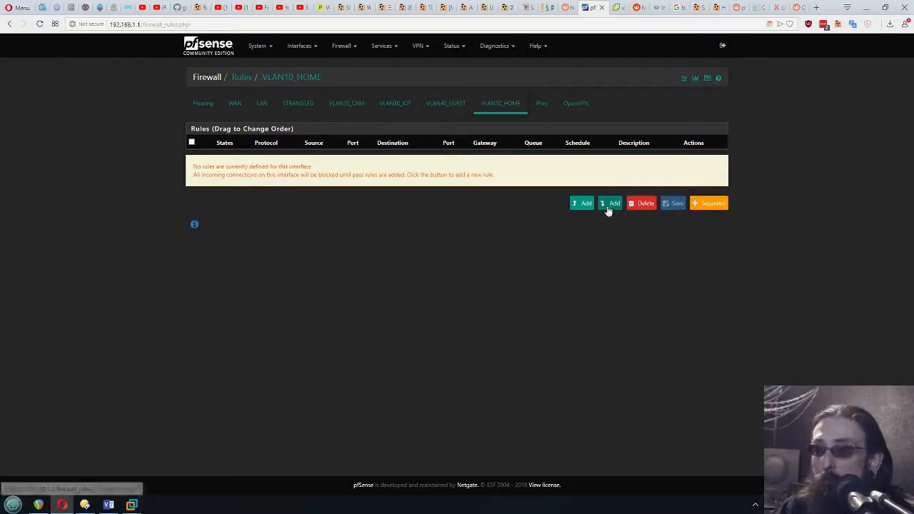
Step: Add a pass rule on VLAN10_HOME for IPv4 UDP traffic with destination port range DNS (53) to DNS (53)
left_click(590, 207)
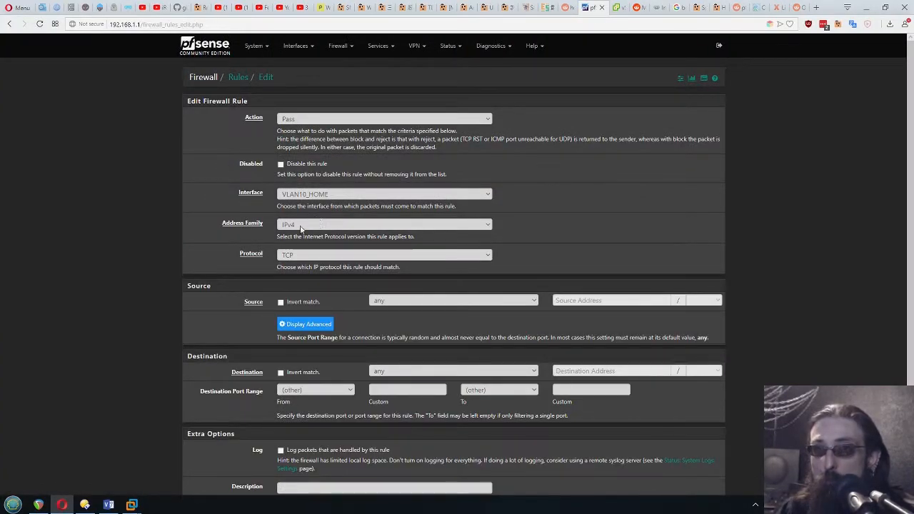
left_click(293, 258)
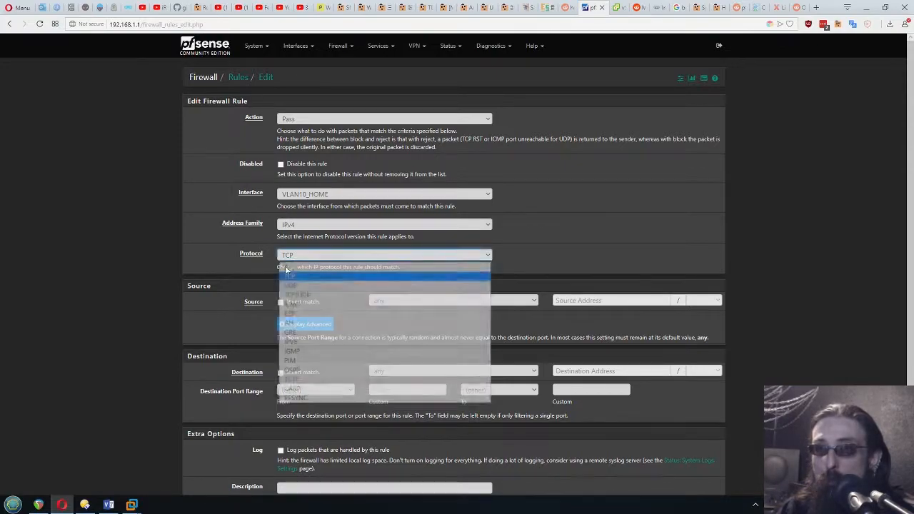
left_click(301, 285)
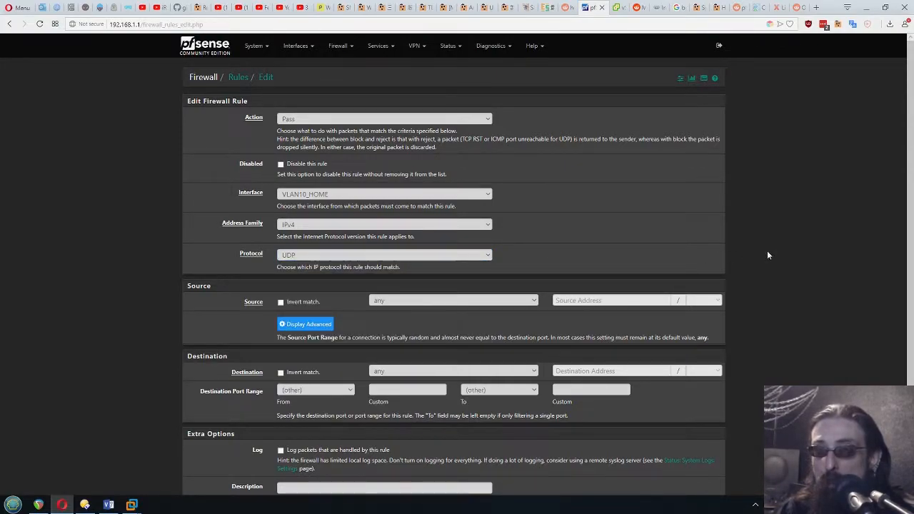
scroll(751, 258, "down", 3)
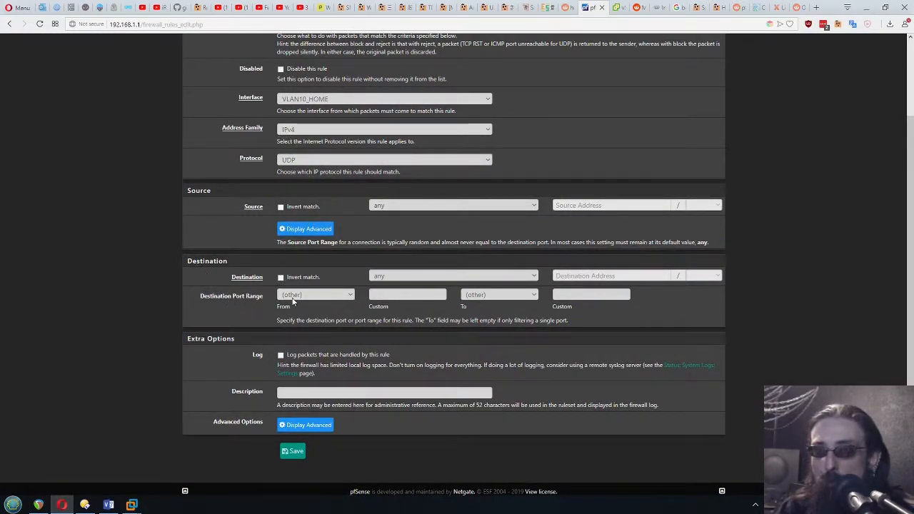
left_click(317, 296)
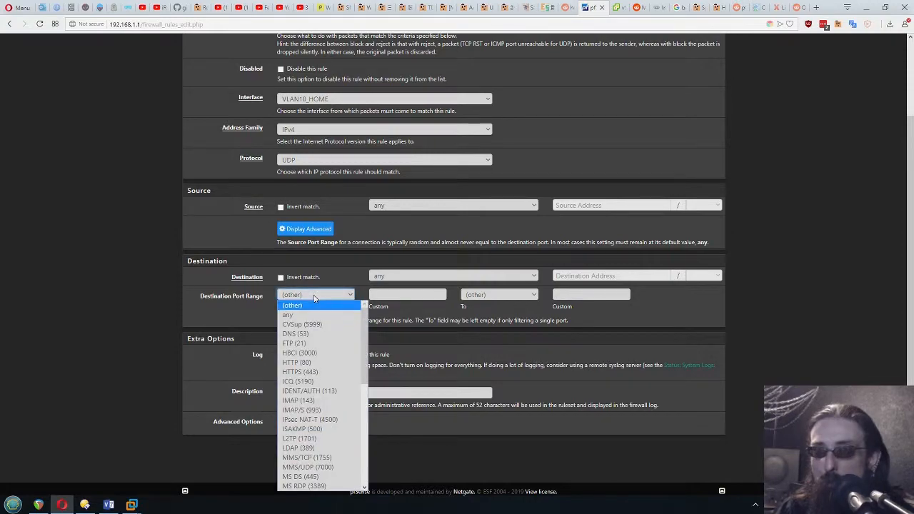
left_click(297, 335)
left_click(487, 296)
left_click(492, 299)
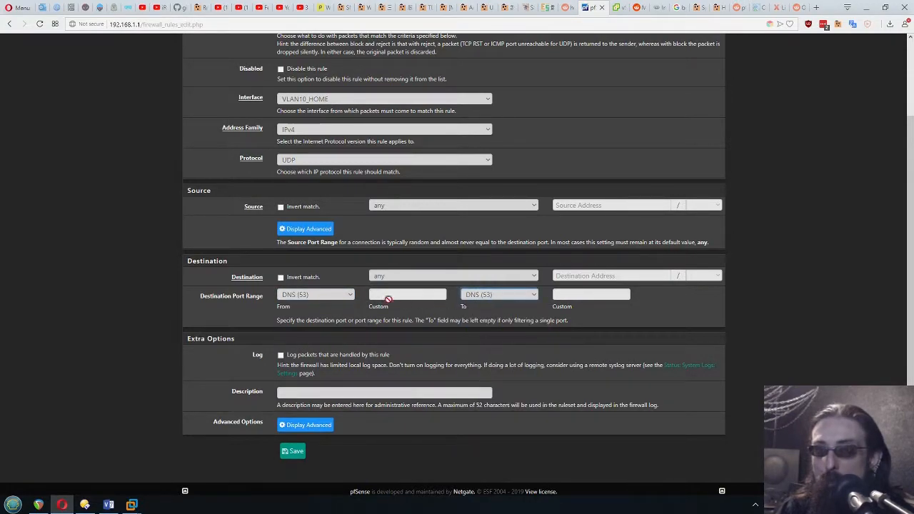
Step: Set the rule's description to "DNS (traffic shaper)"
left_click(815, 383)
left_click(332, 394)
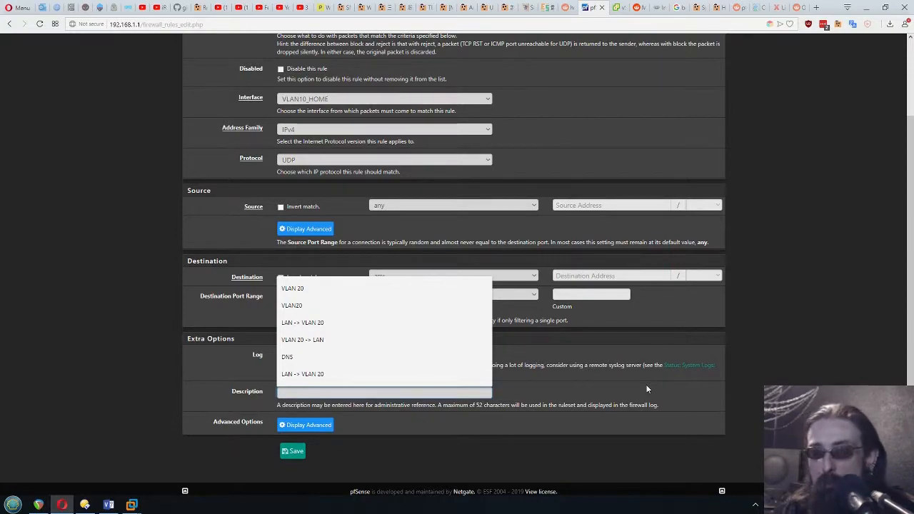
type("DNS")
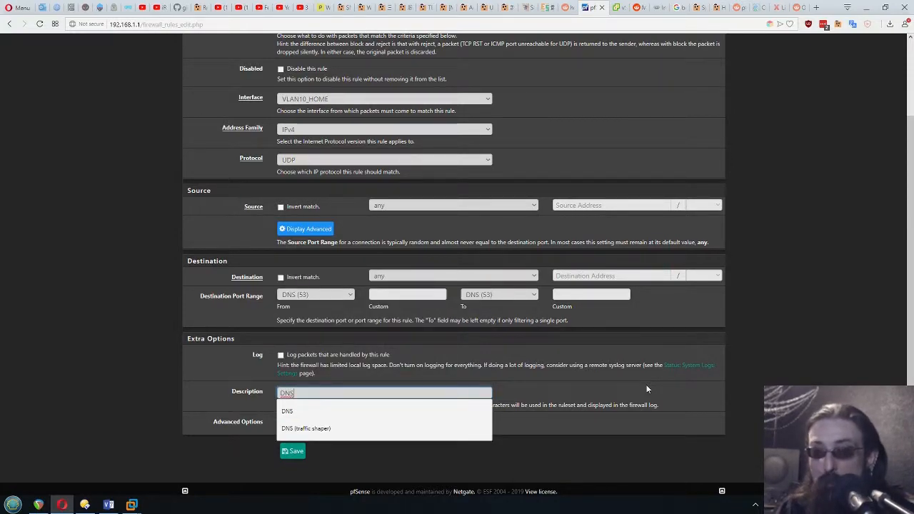
left_click(307, 428)
left_click_drag(346, 394, 292, 393)
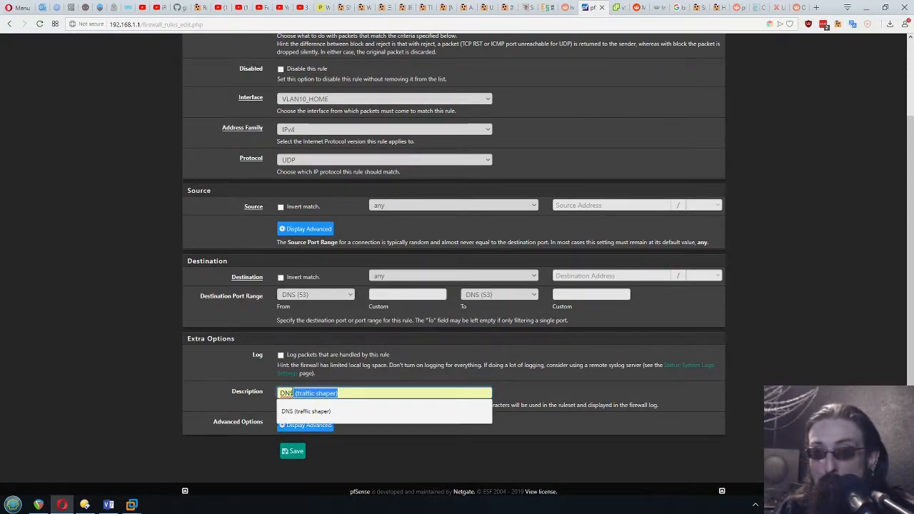
left_click(757, 352)
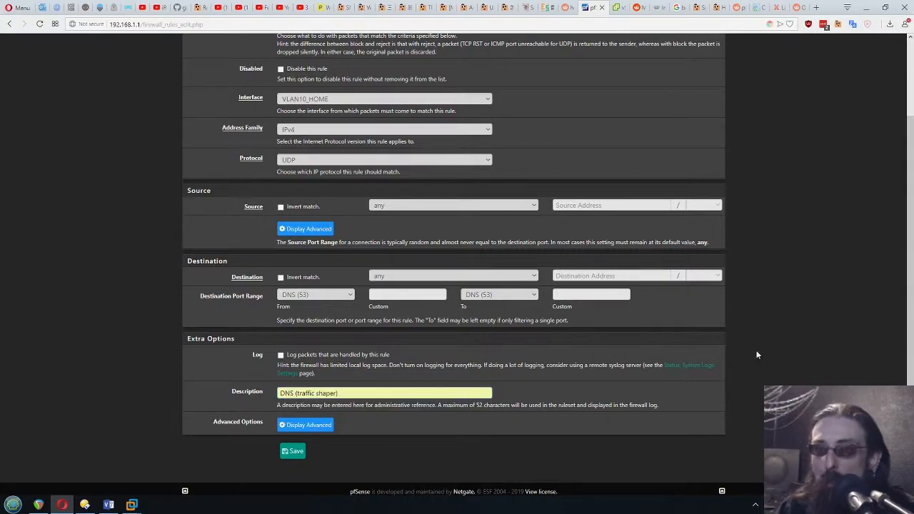
Step: Set the DNS rule's advanced In / Out pipe to LAN and WAN, and save the rule
left_click(305, 425)
scroll(249, 213, "down", 7)
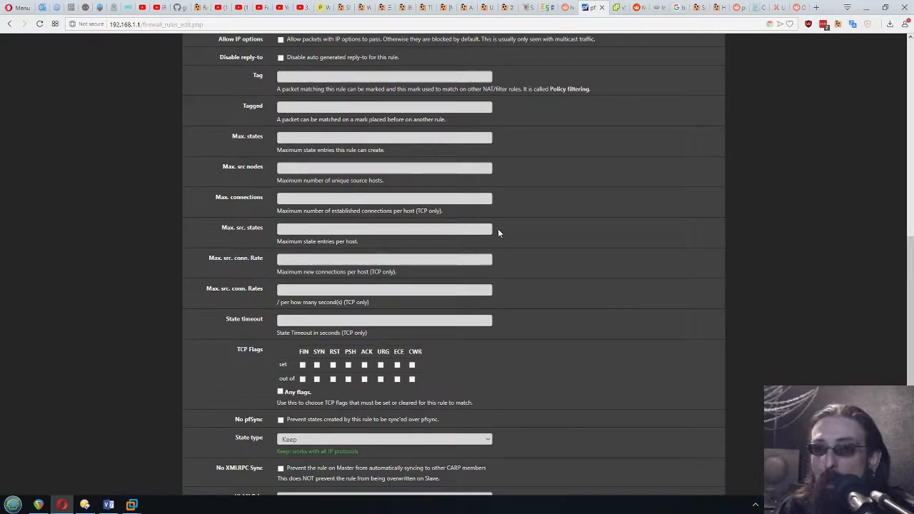
scroll(497, 230, "down", 4)
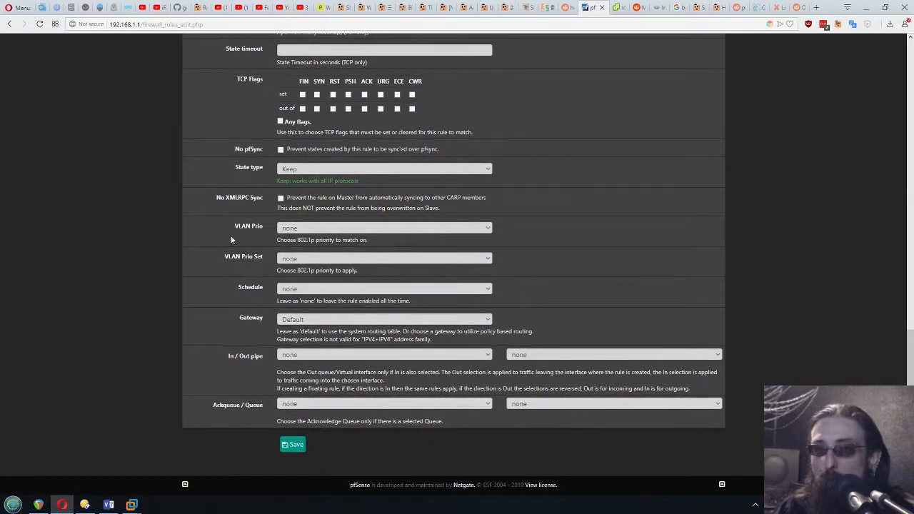
left_click(300, 355)
left_click(300, 355)
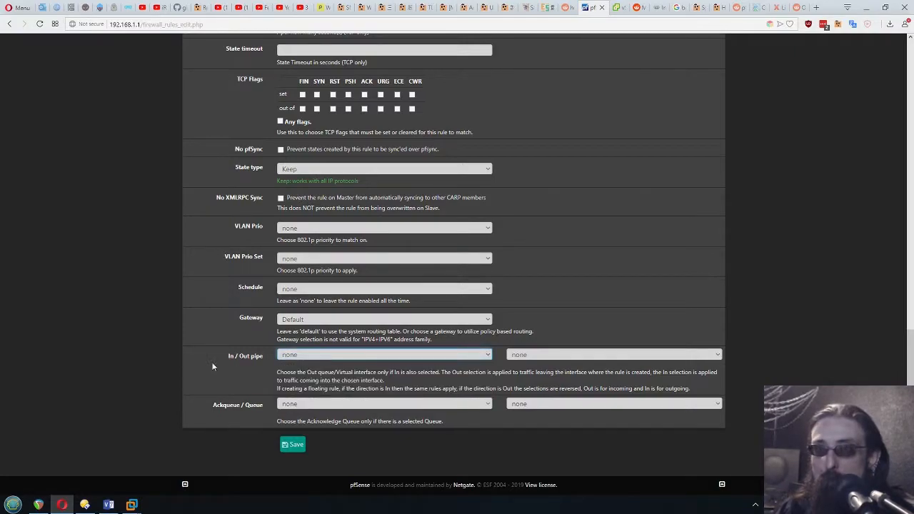
scroll(229, 329, "up", 3)
scroll(218, 371, "down", 3)
left_click(319, 355)
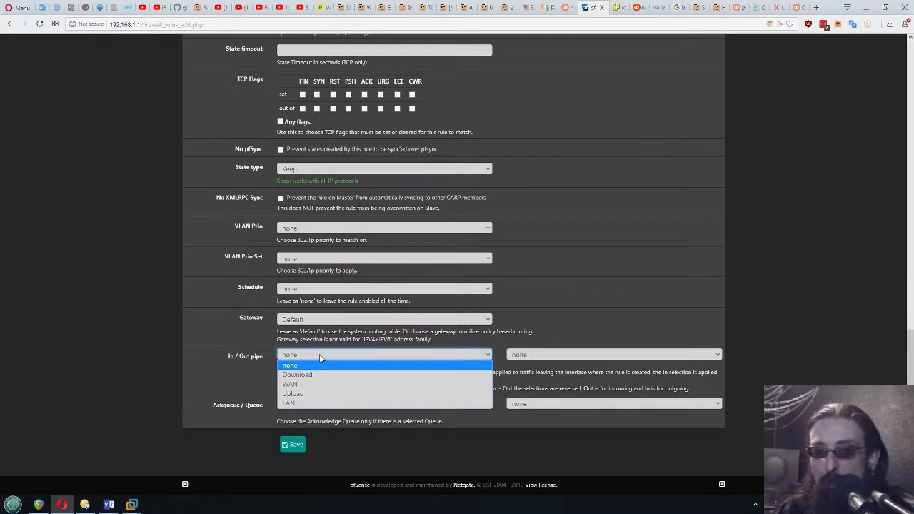
left_click(300, 403)
left_click(541, 355)
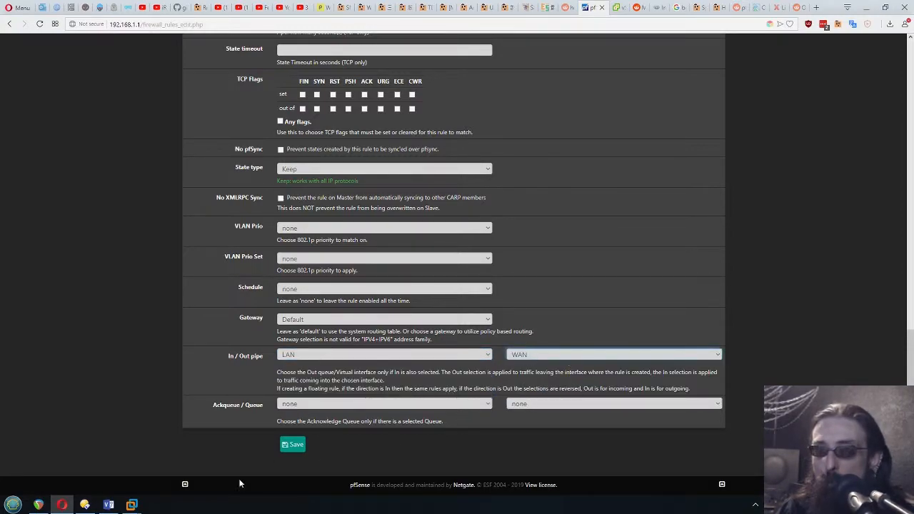
left_click(289, 444)
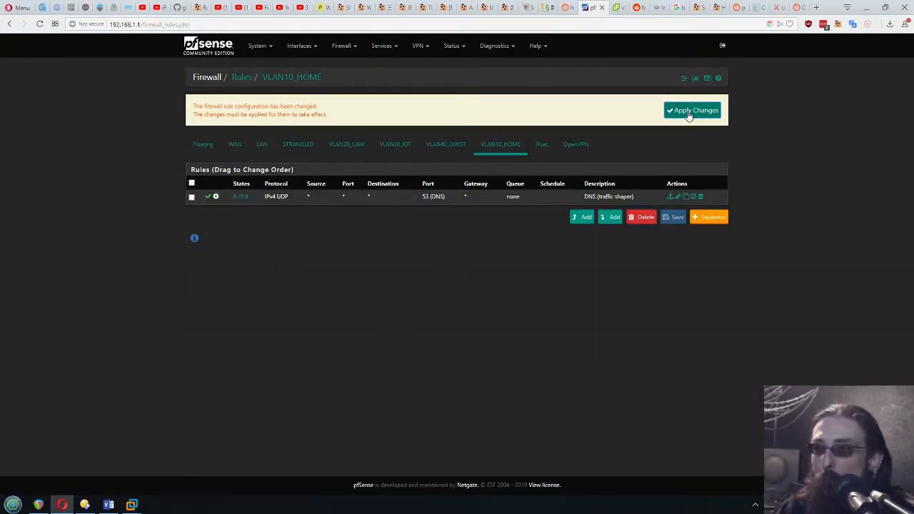
Step: Add a second VLAN10_HOME pass rule with address family IPv4+IPv6 and protocol Any
left_click(612, 217)
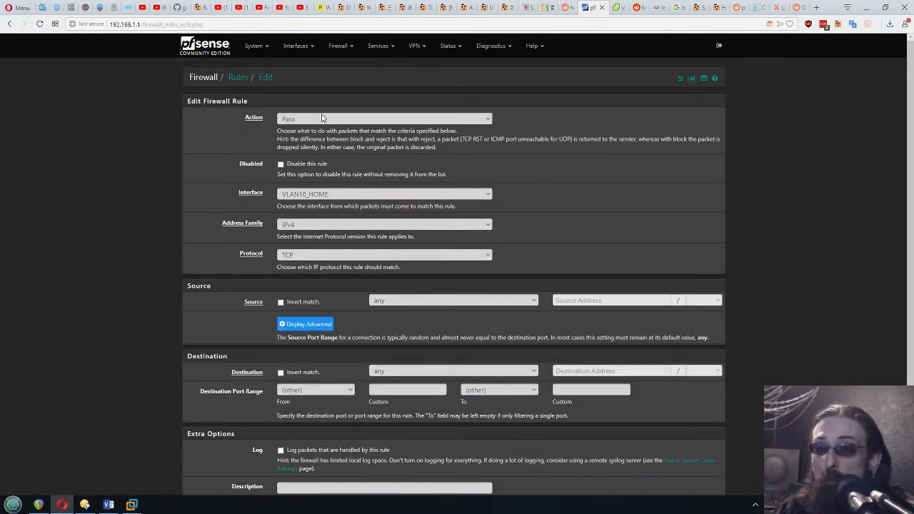
left_click(297, 225)
left_click(296, 254)
left_click(304, 255)
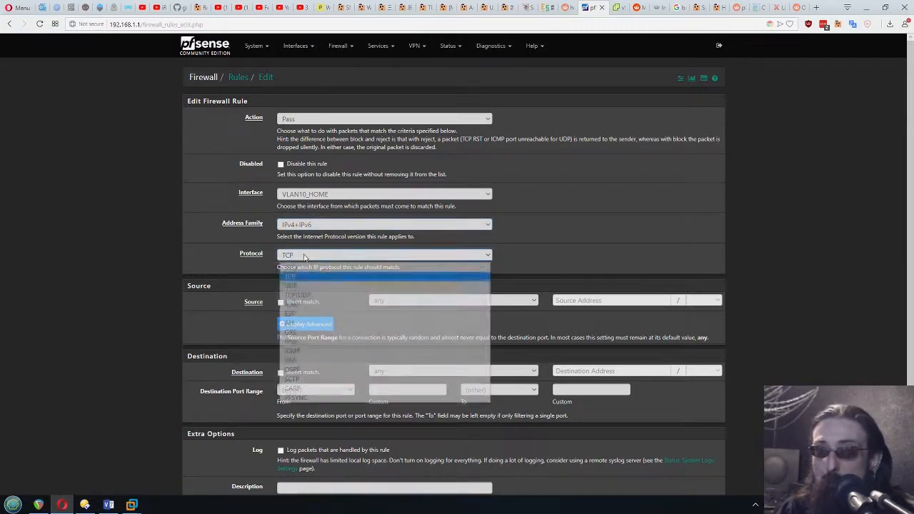
left_click(295, 265)
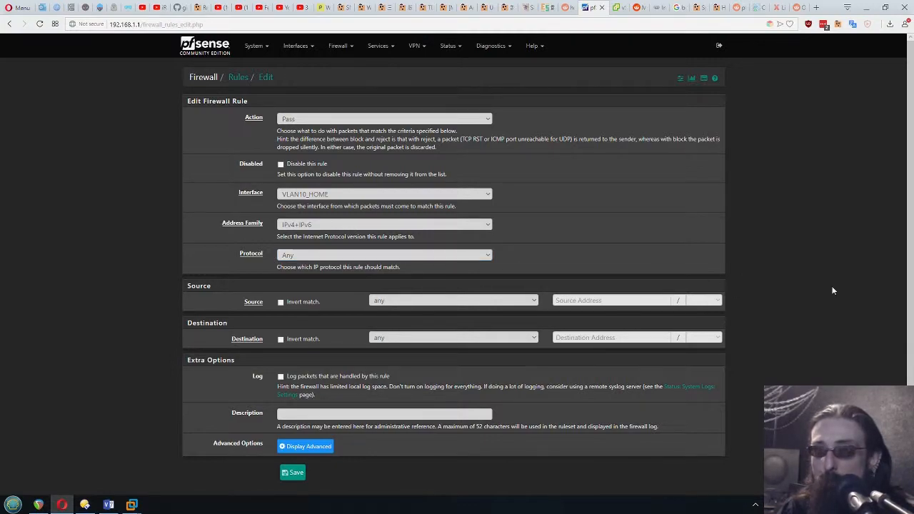
Step: Set the rule's source to VLAN10_HOME net, save it and apply the firewall changes
left_click(385, 301)
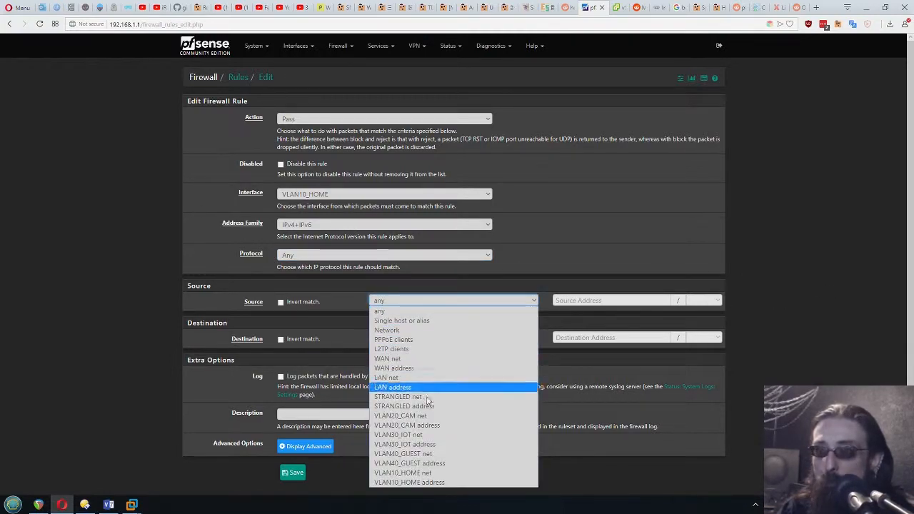
left_click(412, 473)
left_click(767, 372)
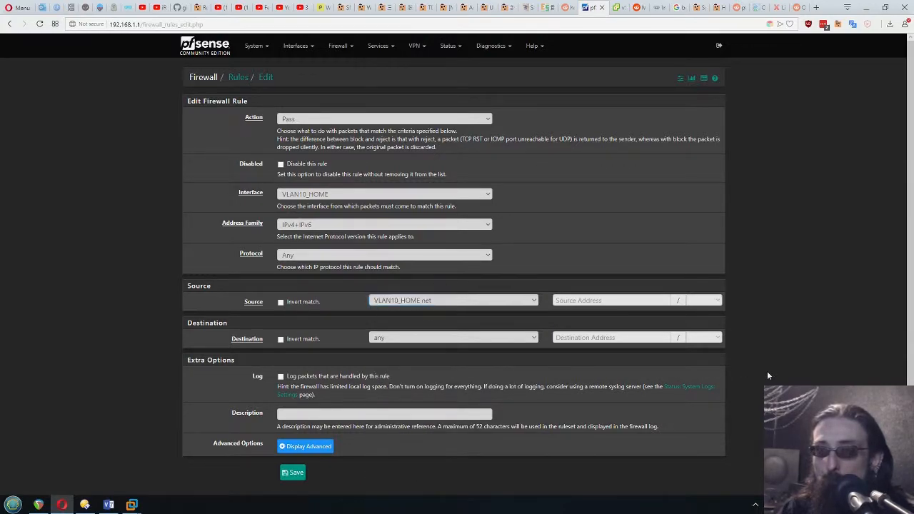
left_click(286, 475)
left_click(296, 474)
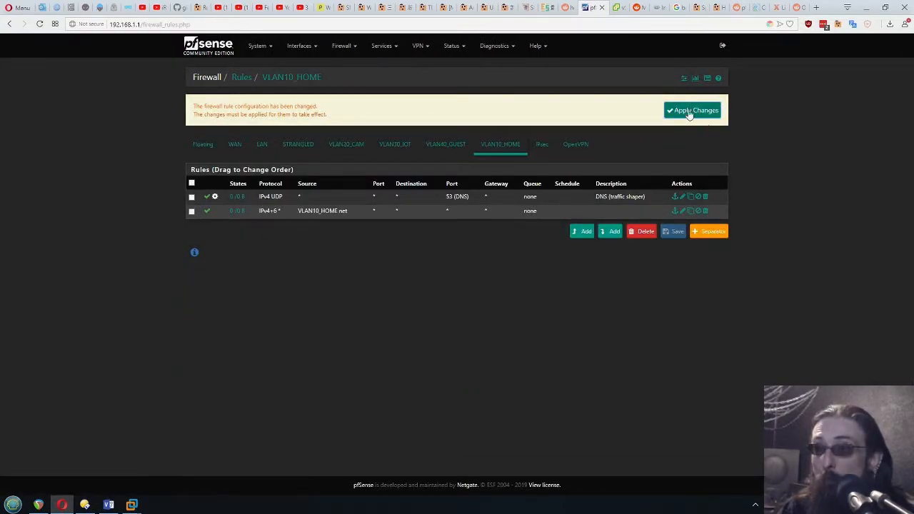
left_click(689, 113)
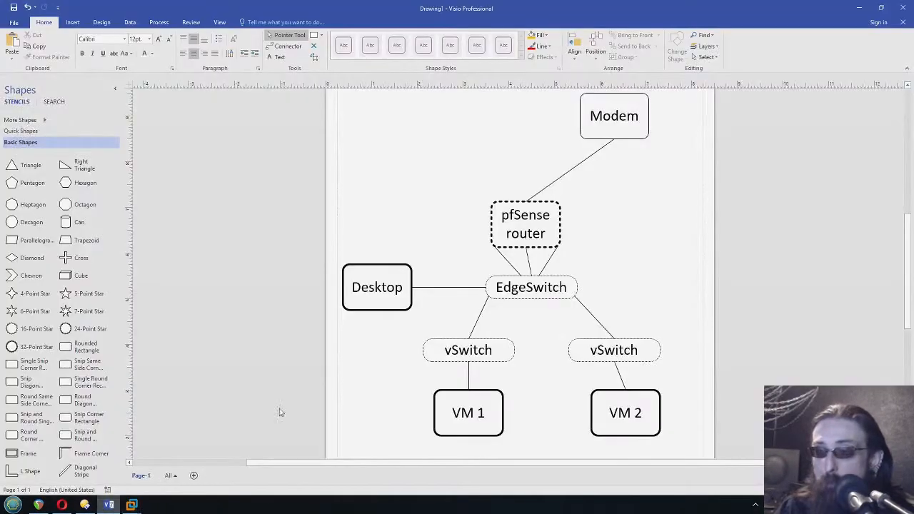
Step: Switch to the Visio network diagram and trace the path from VM 1 up to the modem
left_click(467, 413)
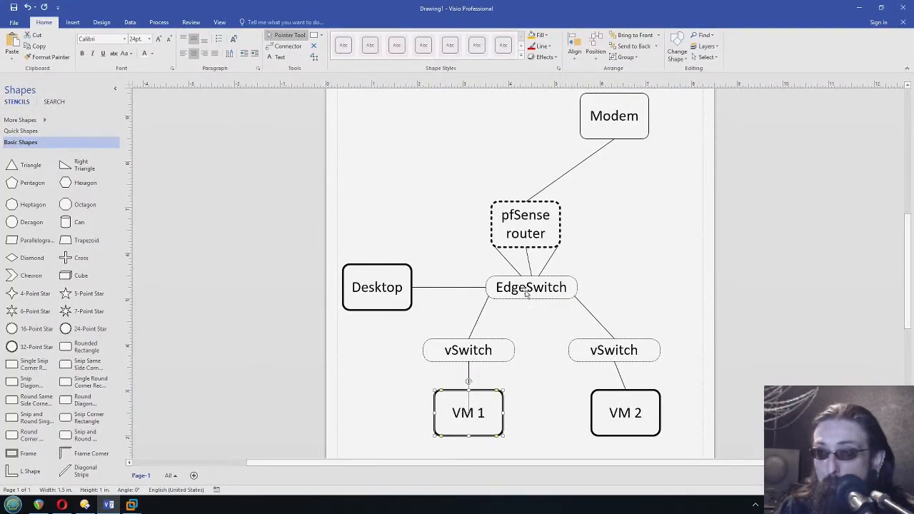
left_click(619, 123)
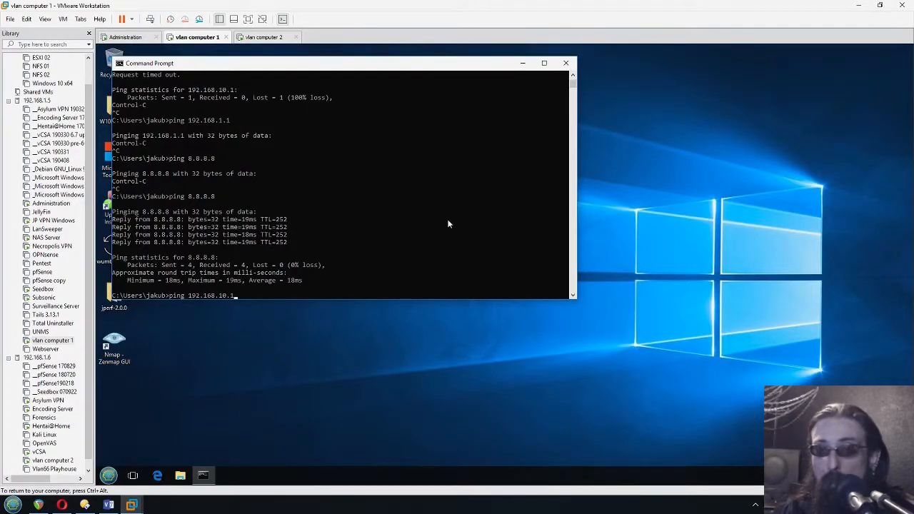
Step: Ping the gateway 192.168.10.1 and the LAN host 192.168.1.200 from vlan computer 1 in VMware Workstation
key("Return")
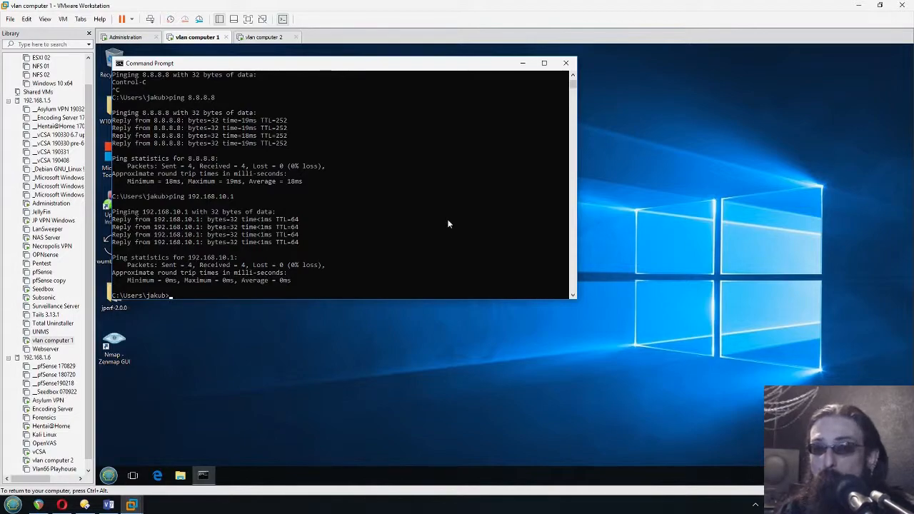
key("Up")
key("BackSpace")
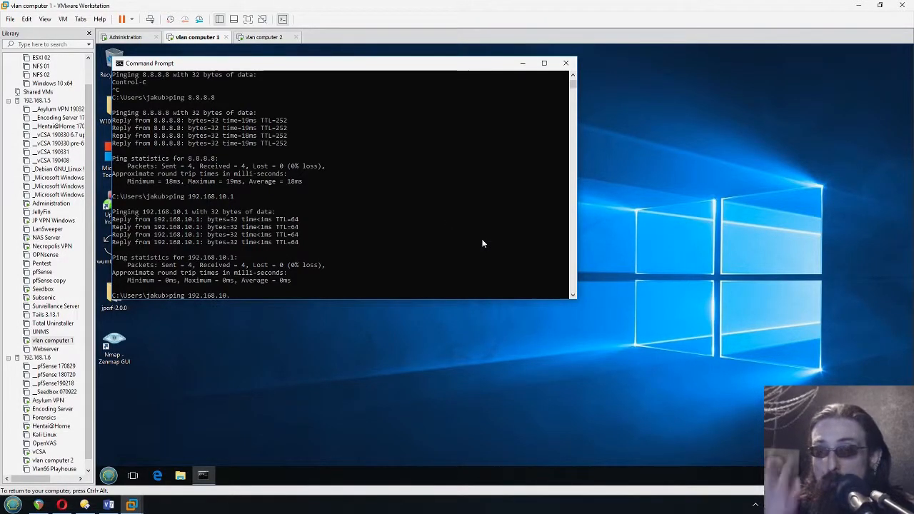
key("BackSpace")
key("BackSpace")
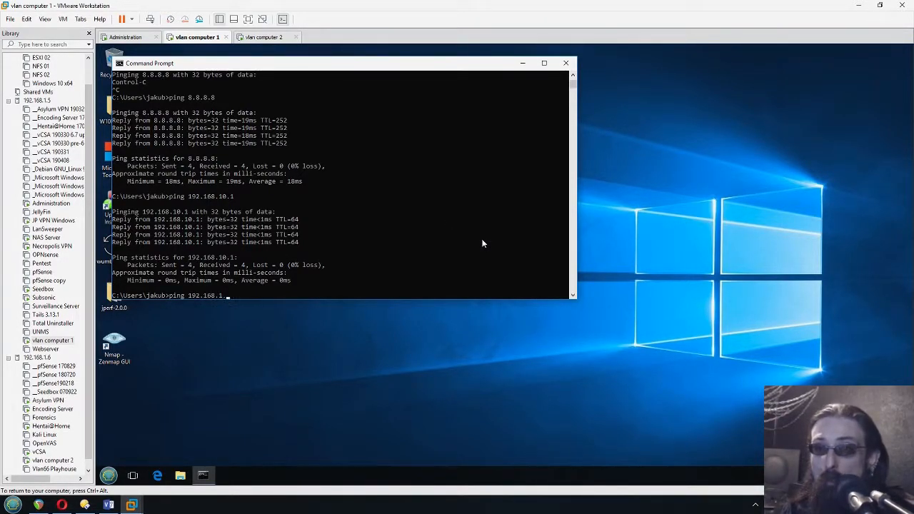
type(".200")
key("Return")
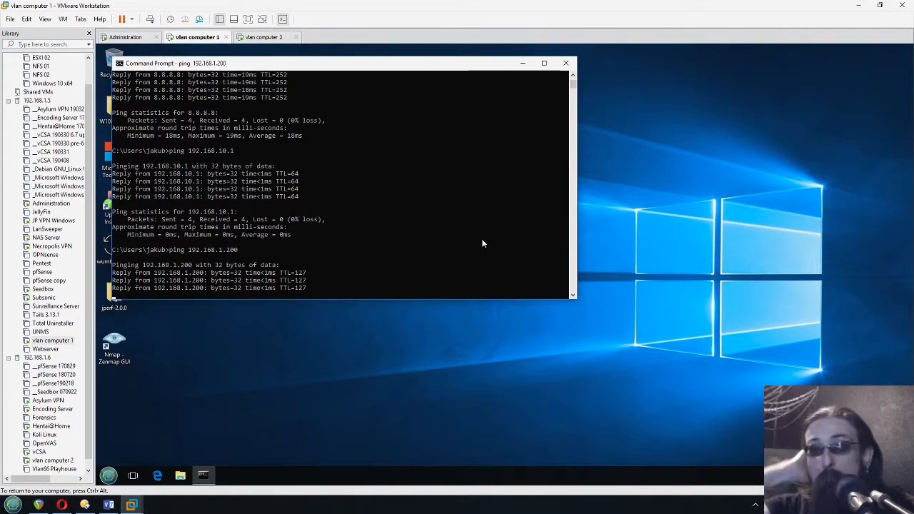
left_click_drag(287, 64, 335, 63)
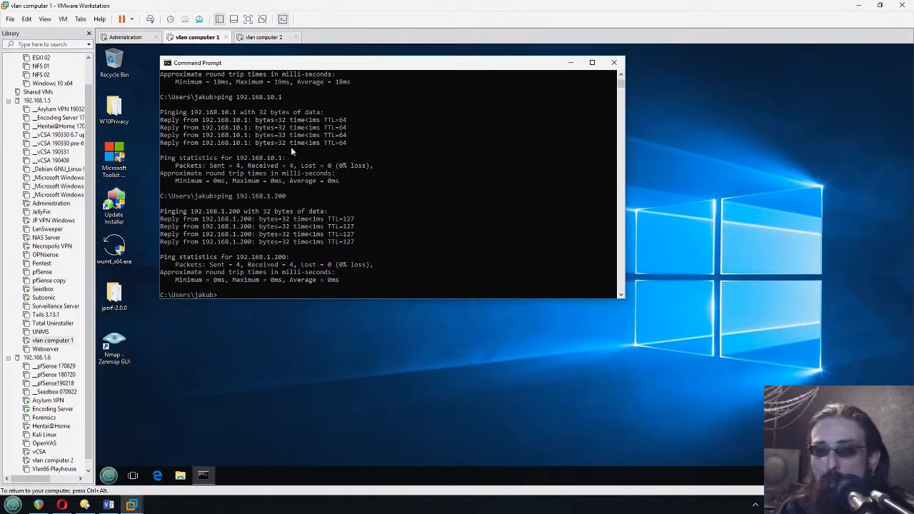
left_click(277, 414)
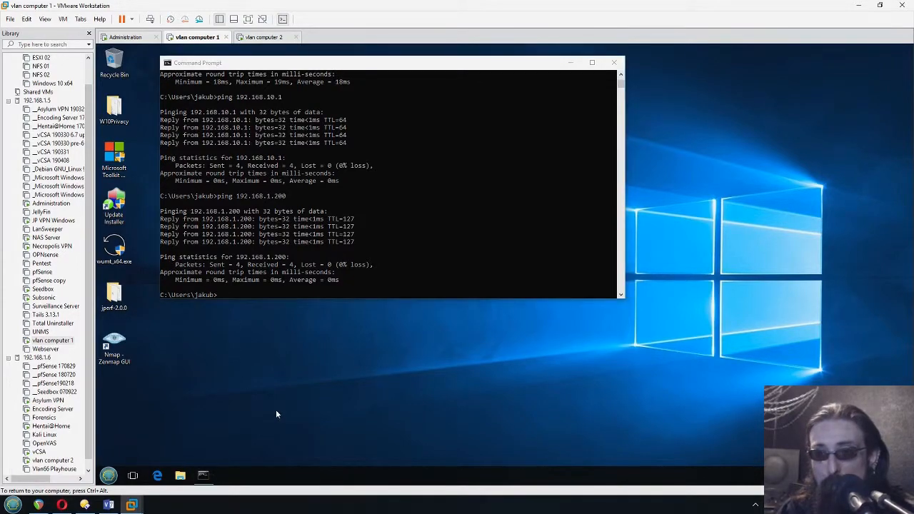
Step: Switch to vlan computer 2 and highlight the last part of its IPv4 address in the Command Prompt output
left_click(262, 39)
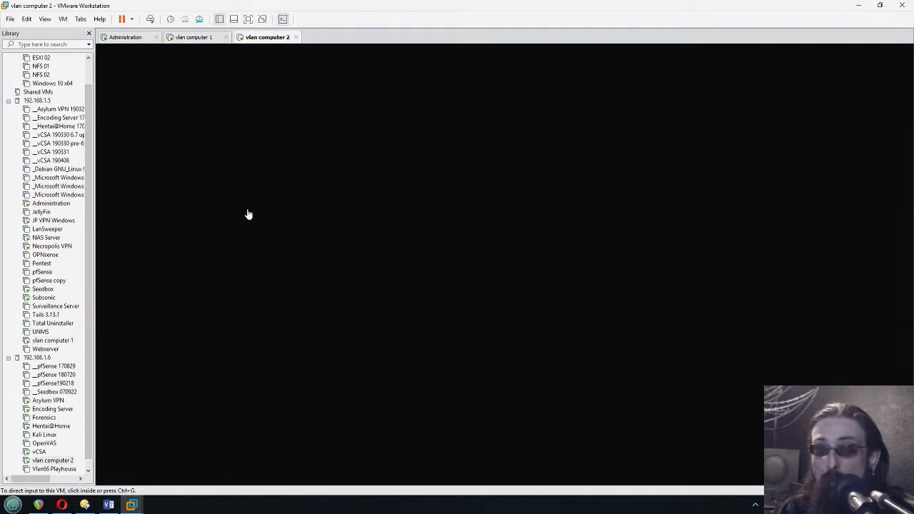
left_click(202, 39)
left_click(268, 355)
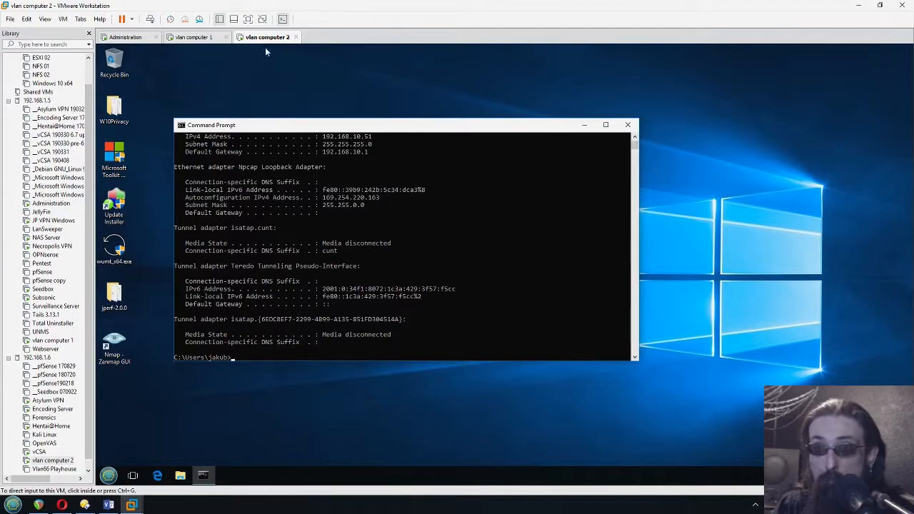
left_click(387, 266)
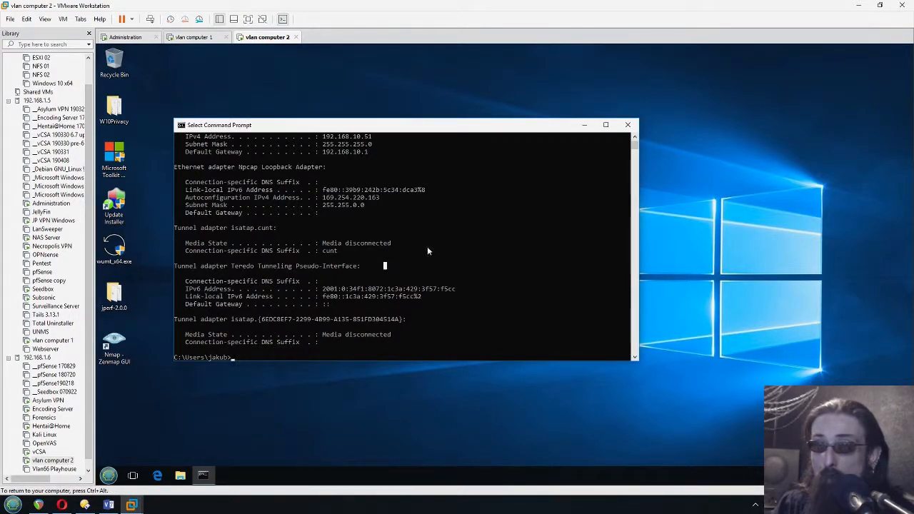
left_click_drag(370, 138, 364, 138)
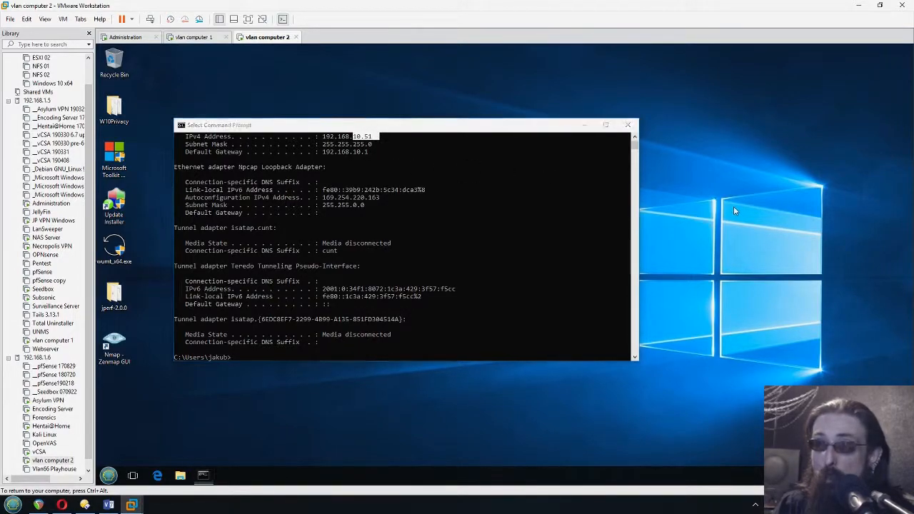
Step: Switch to the Visio network diagram and point out VM 1, VM 2 and the Desktop in turn
left_click(62, 505)
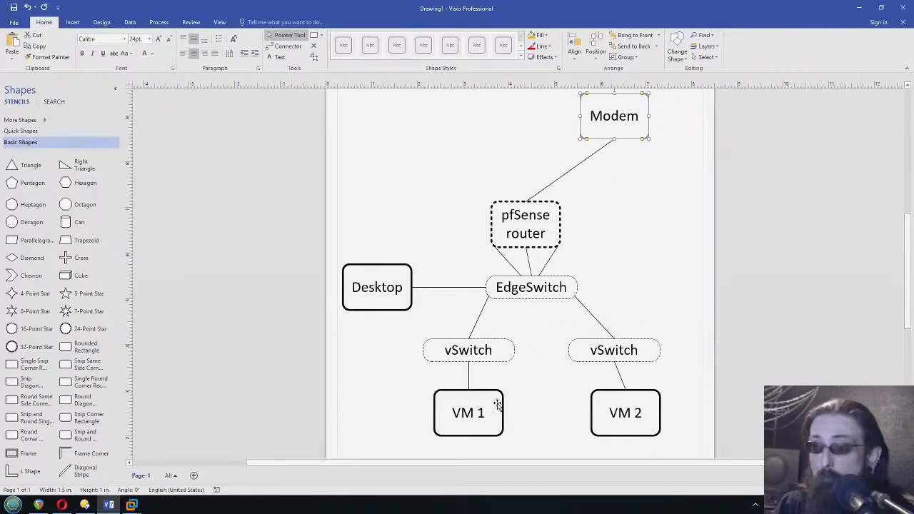
left_click(465, 405)
left_click(629, 411)
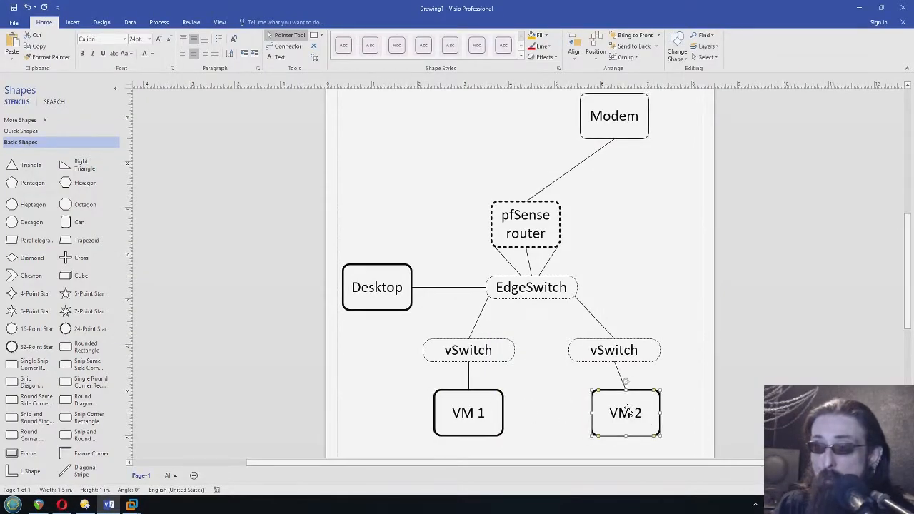
left_click(383, 291)
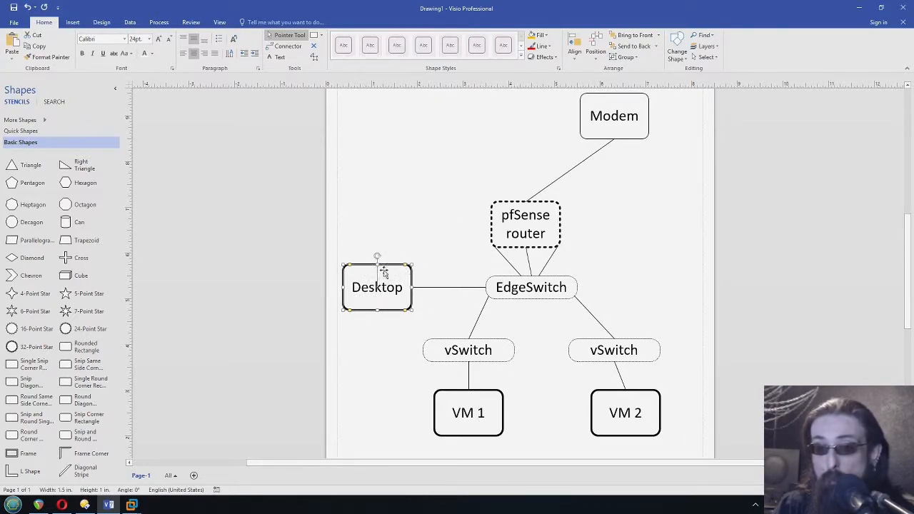
Step: Switch to pfSense in the browser, disable the VLAN10_HOME net rule and apply the firewall changes
left_click(62, 505)
left_click(588, 8)
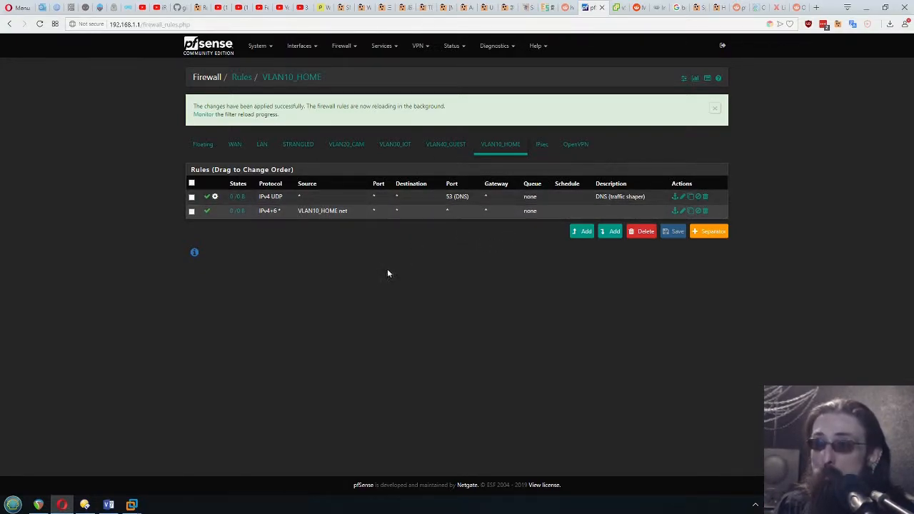
left_click(420, 212)
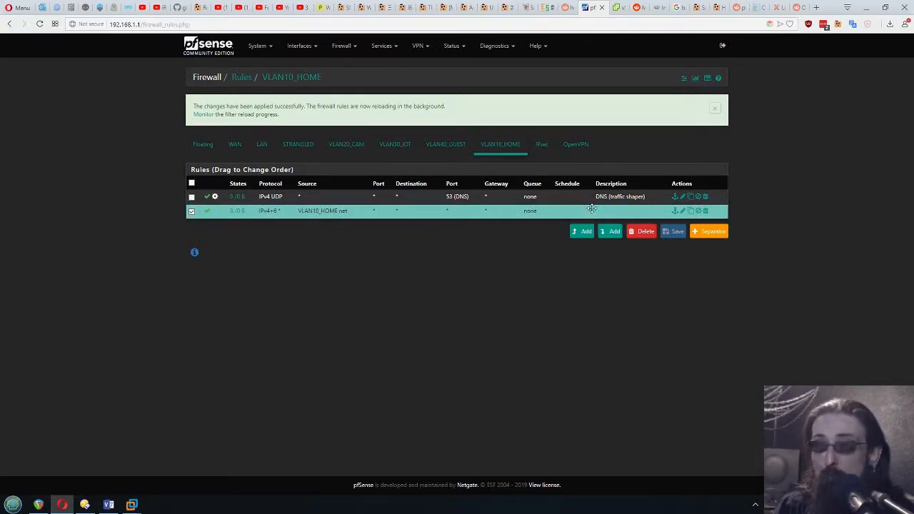
left_click(206, 211)
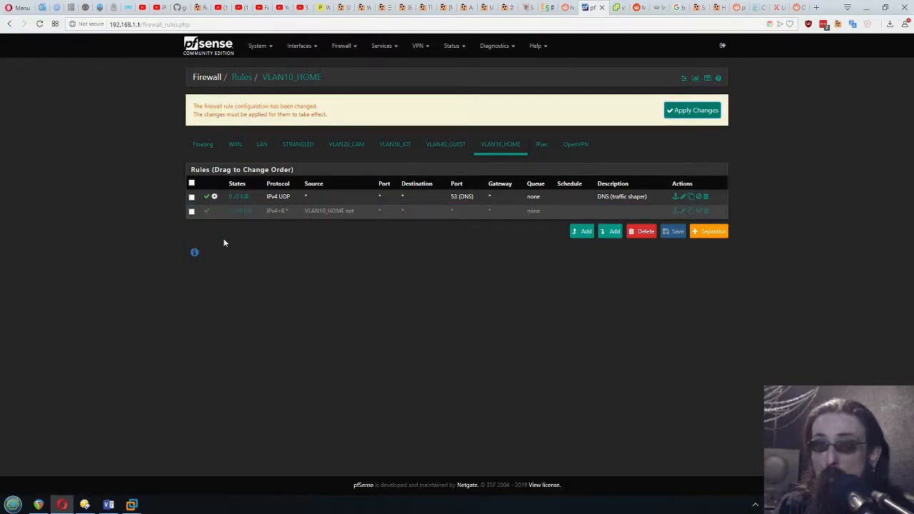
left_click(689, 113)
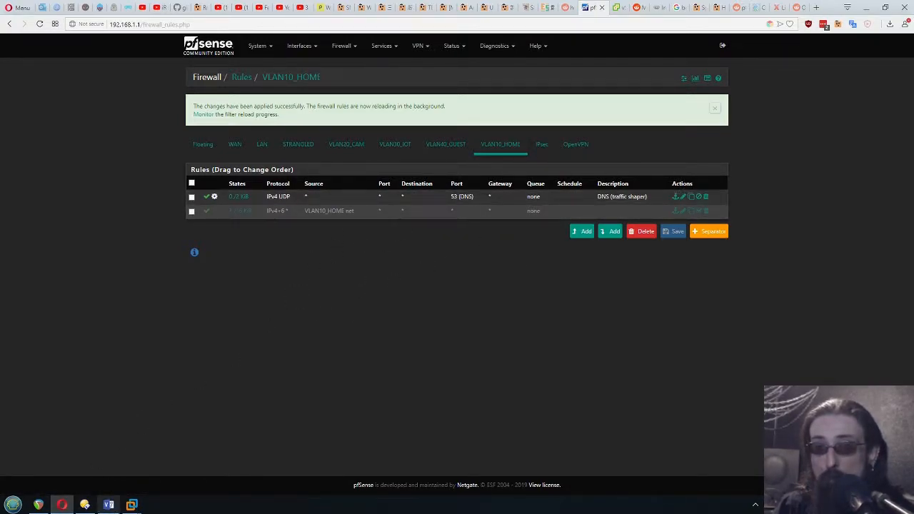
Step: Switch to vlan computer 1 in VMware Workstation, ping the LAN host 192.168.1.200 and interrupt the ping
mouse_move(119, 508)
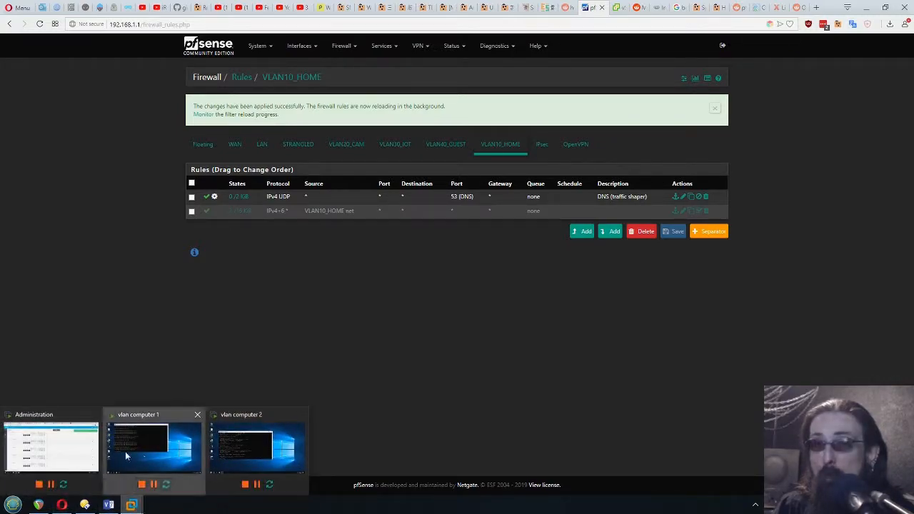
left_click(155, 449)
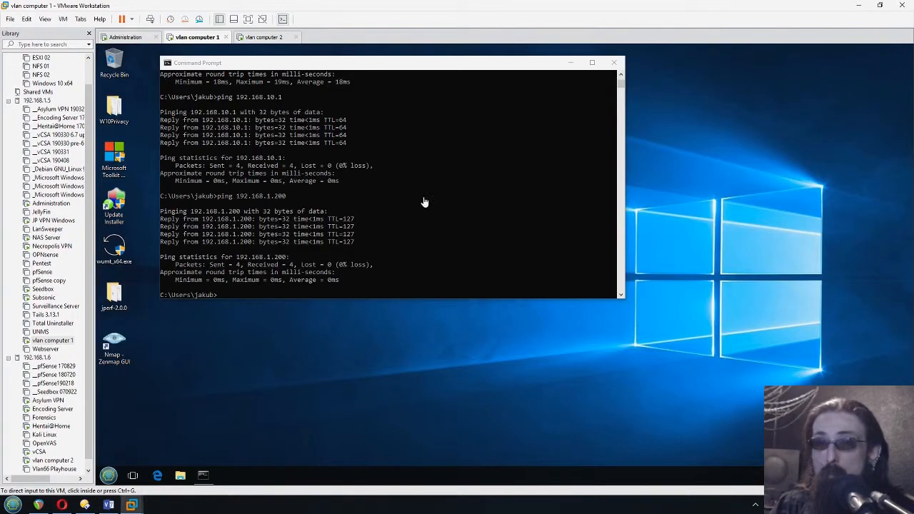
left_click(477, 199)
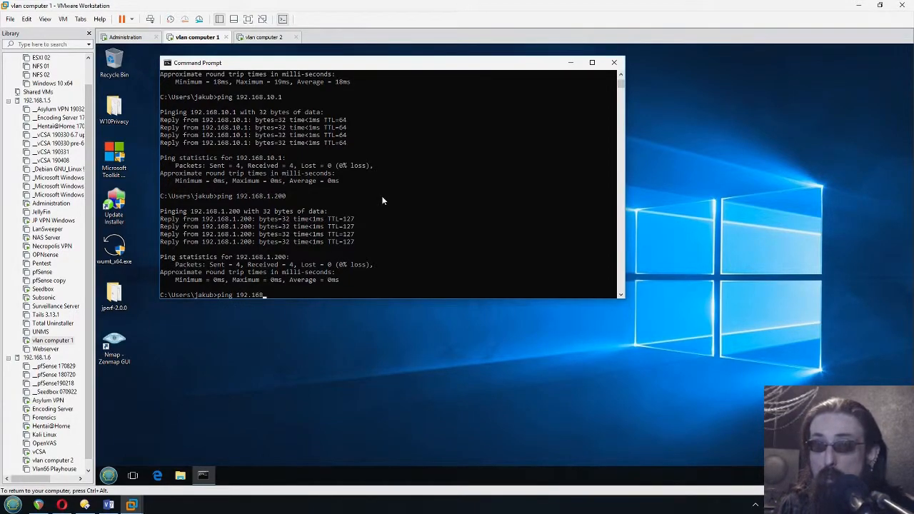
key("Return")
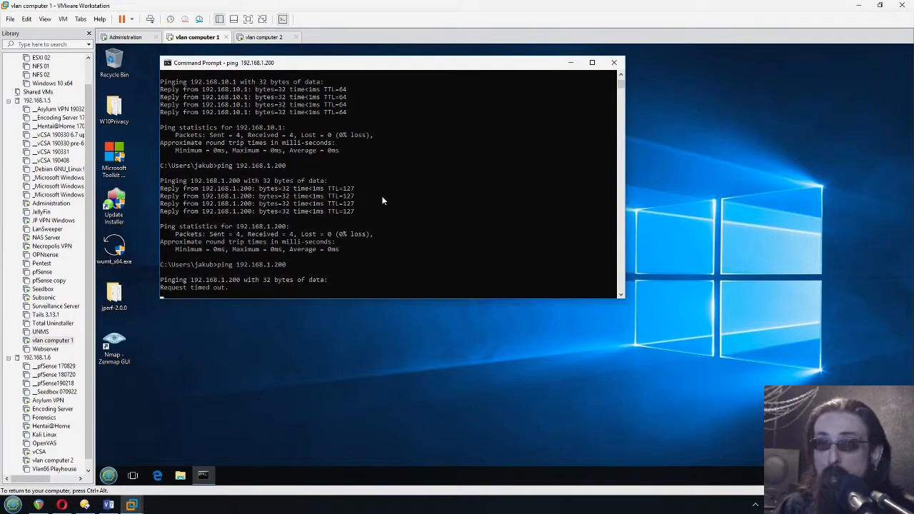
key("ctrl+c")
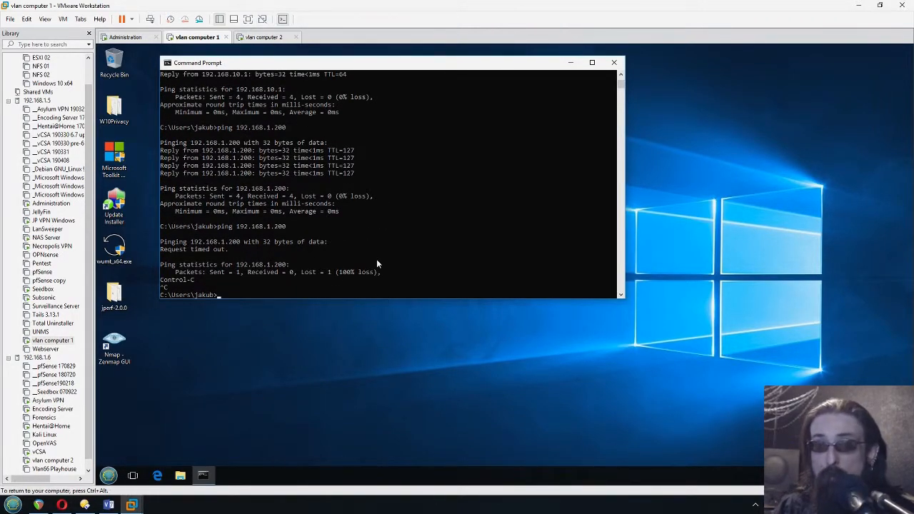
Step: Ping vlan computer 2 at 192.168.10.51 from vlan computer 1
type("ping")
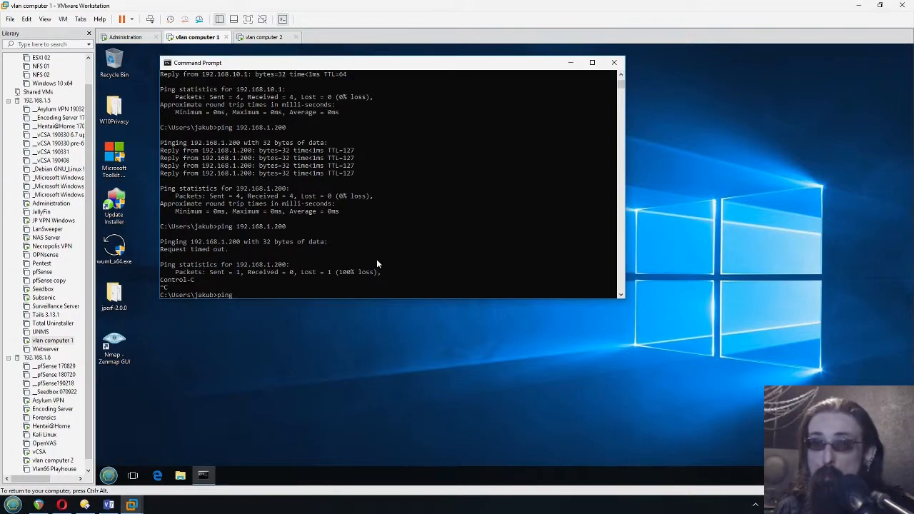
type(" 192.168")
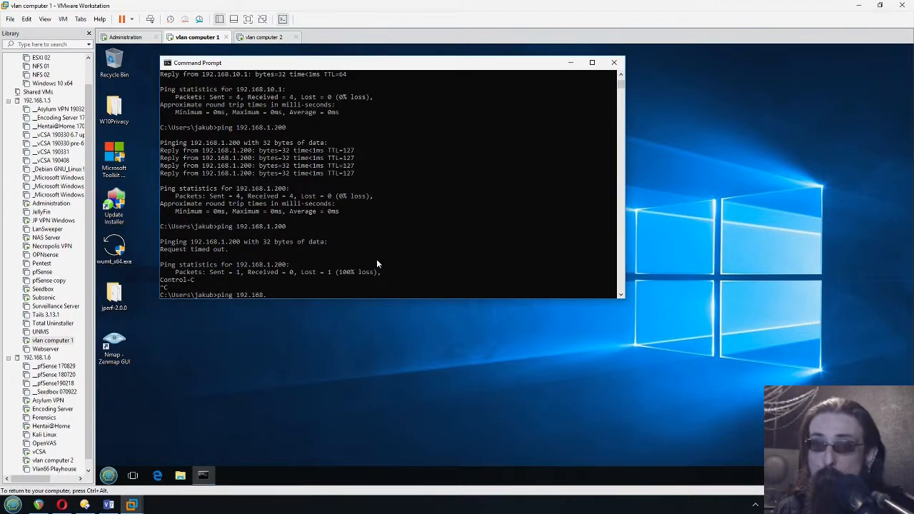
type(".10.5")
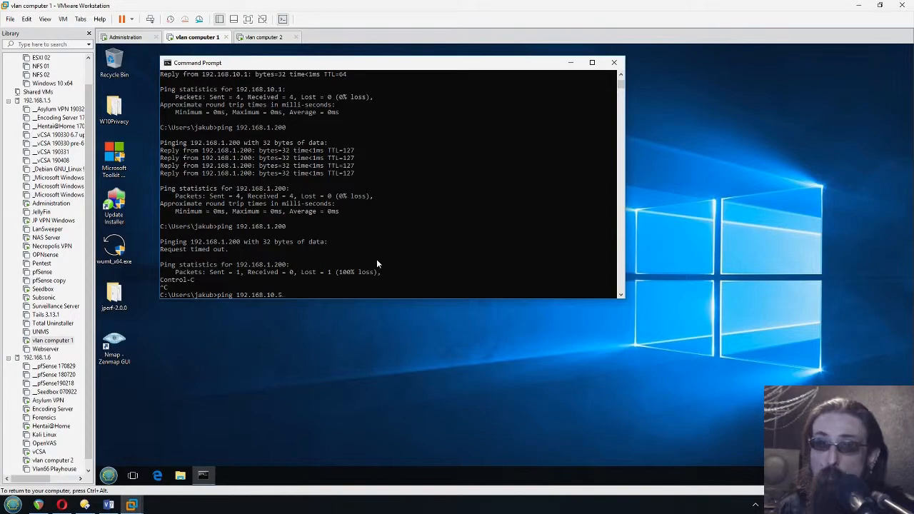
type("1")
key("Return")
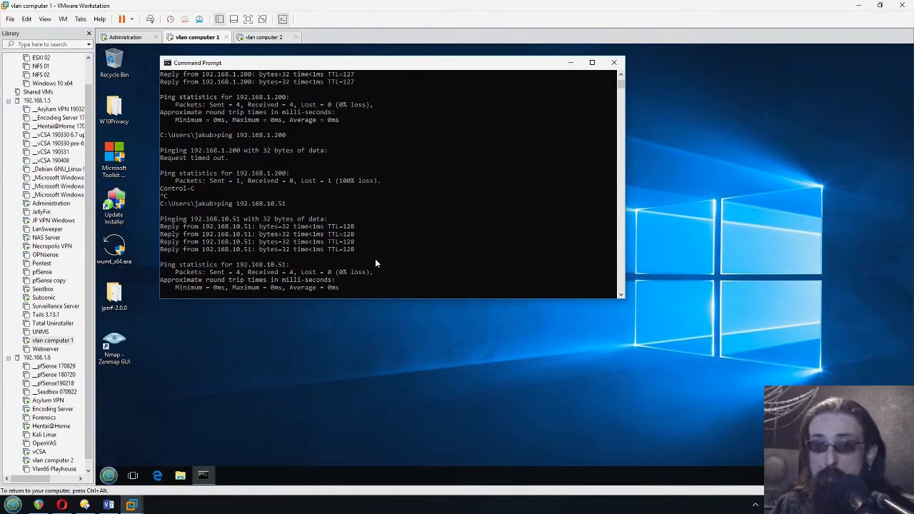
Step: Switch to the Visio network diagram and point out VM 1 in relation to VM 2
left_click(109, 505)
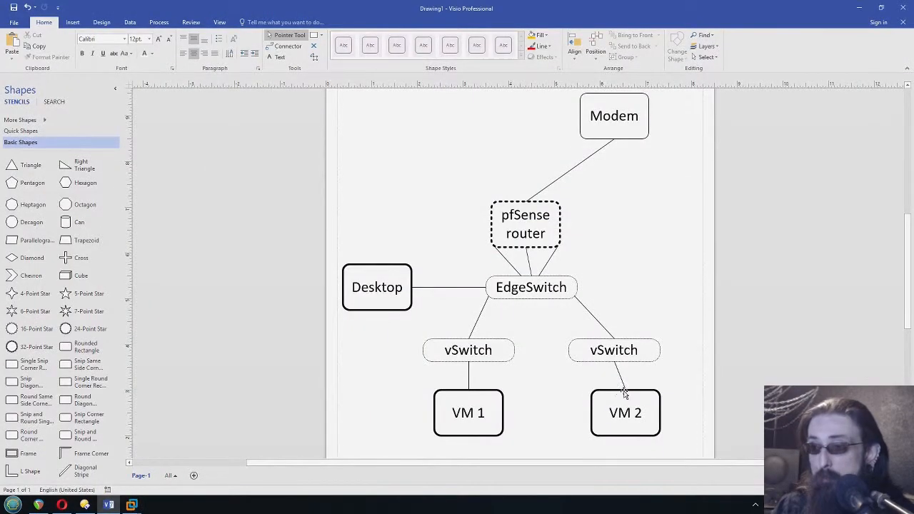
scroll(550, 400, "down", 2)
left_click(484, 354)
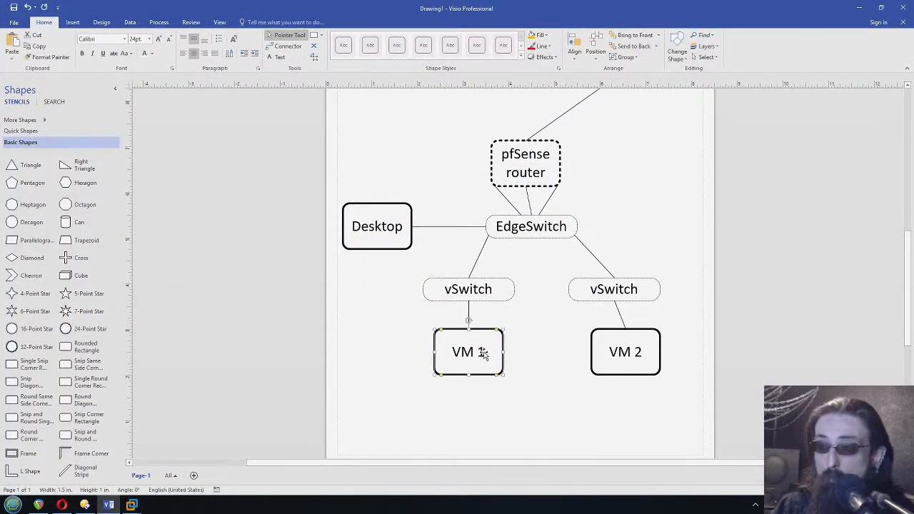
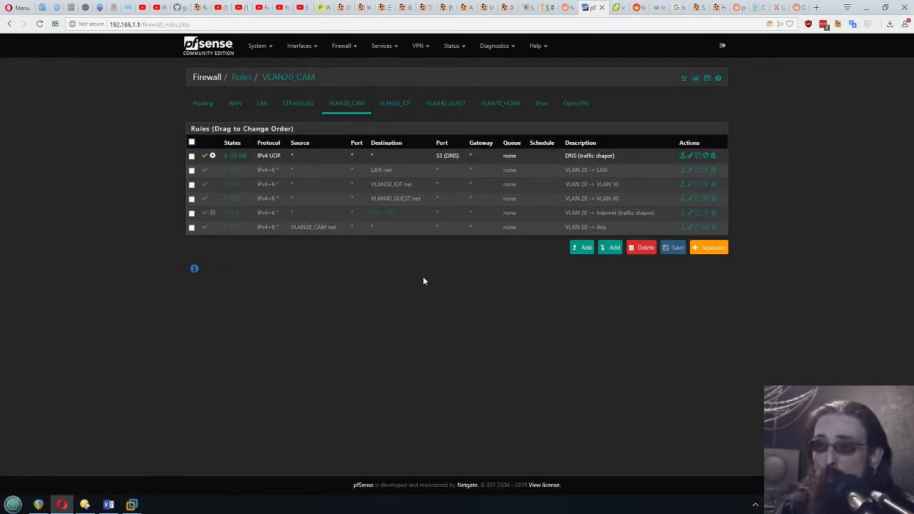
Step: After checking the LAN rules, add a pass rule at the end of the VLAN10_HOME rules with address family IPv4+IPv6 and protocol Any
left_click(263, 102)
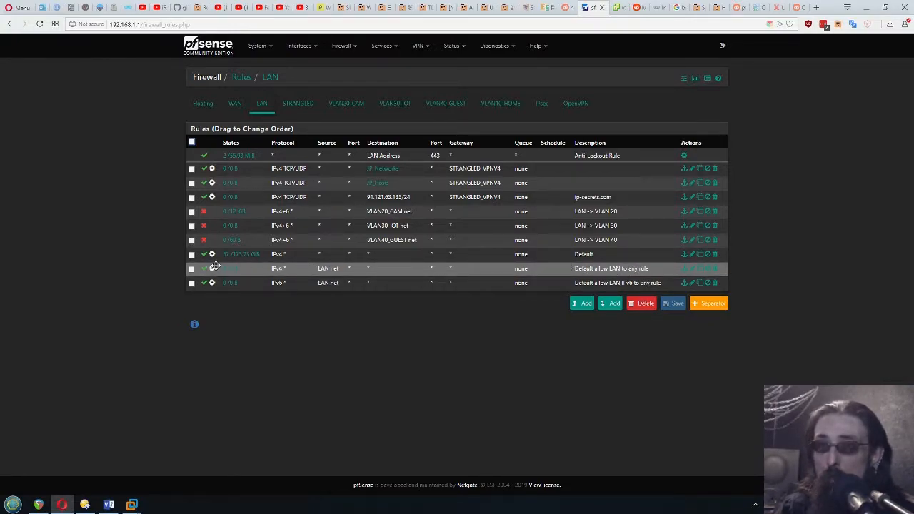
left_click(500, 105)
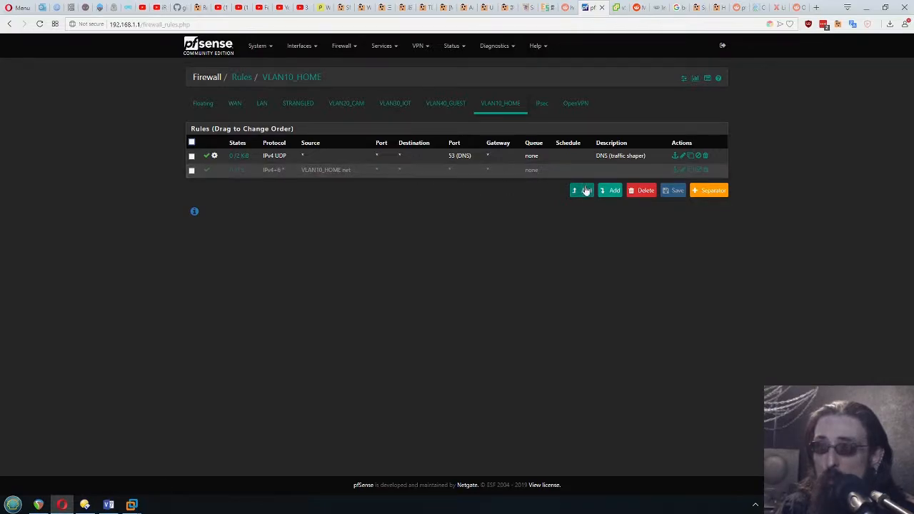
left_click(605, 195)
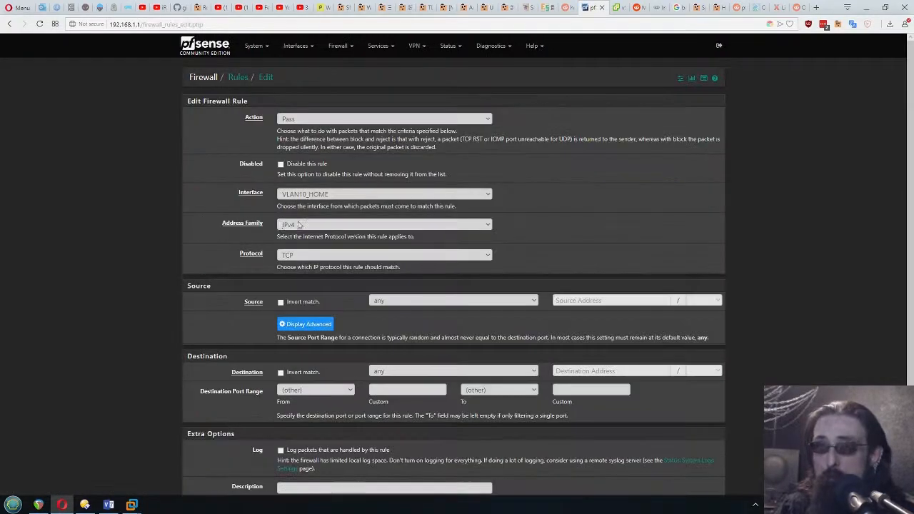
left_click(309, 197)
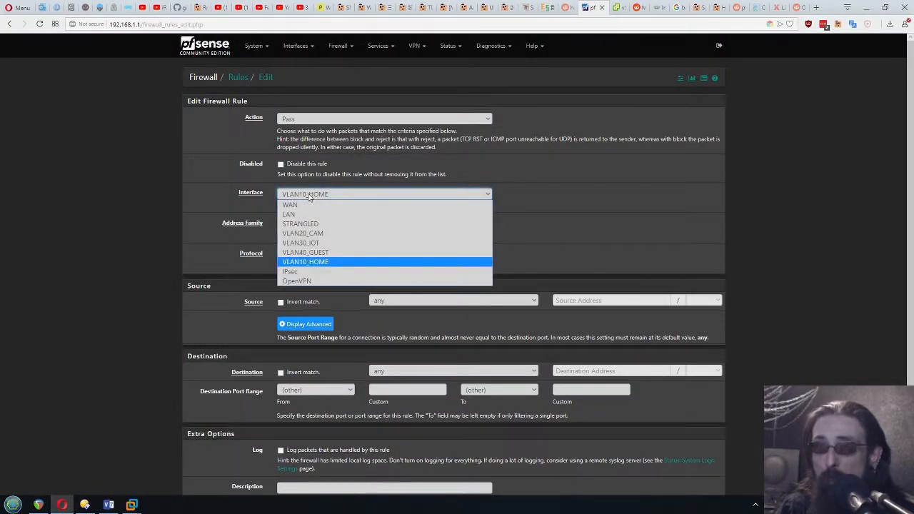
left_click(311, 198)
left_click(319, 224)
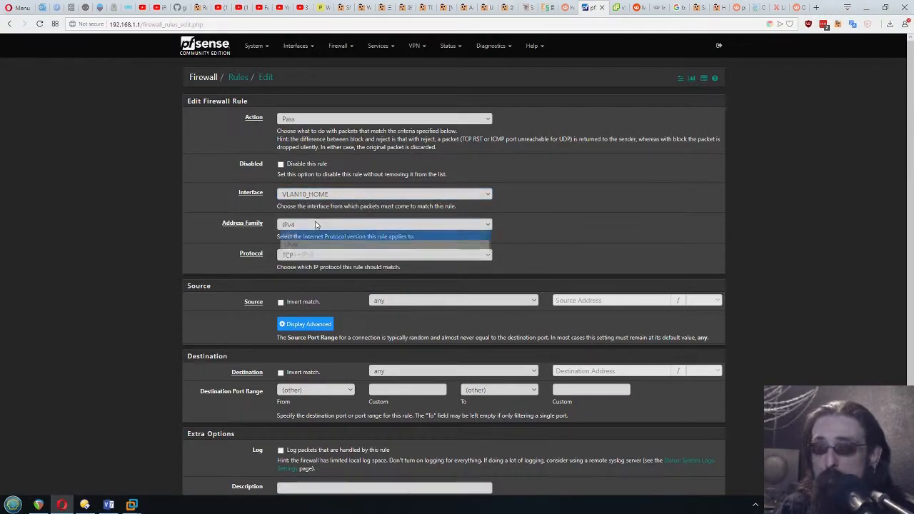
left_click(308, 256)
left_click(293, 256)
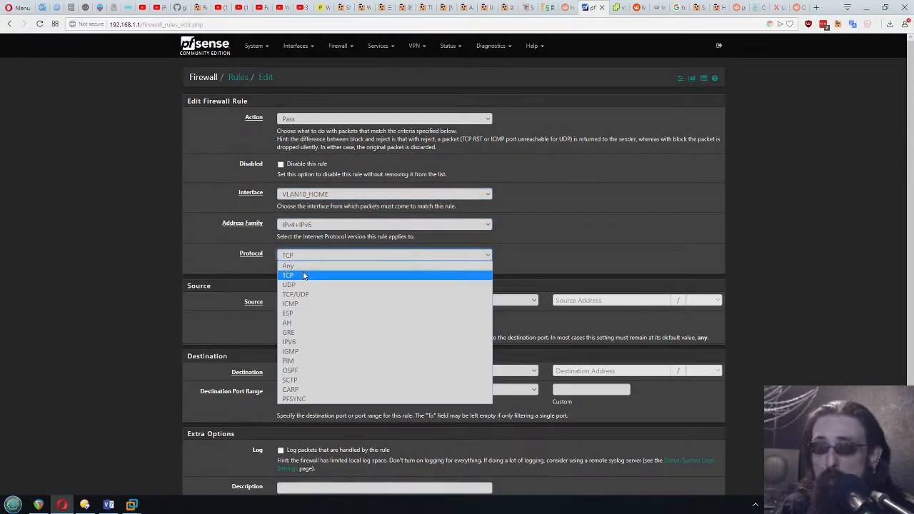
left_click(377, 265)
Step: Set the new rule's destination to LAN net, describe it as "VLAN 10 -> LAN" and save it
left_click(383, 338)
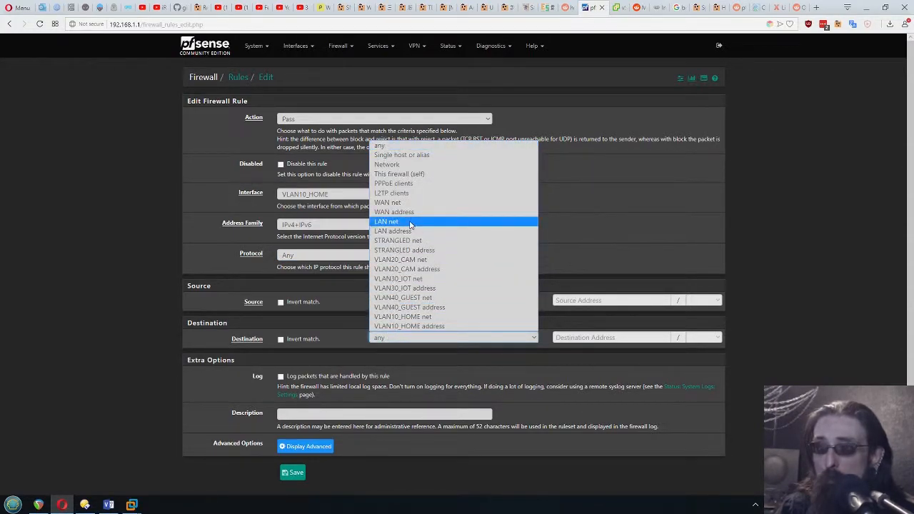
left_click(385, 221)
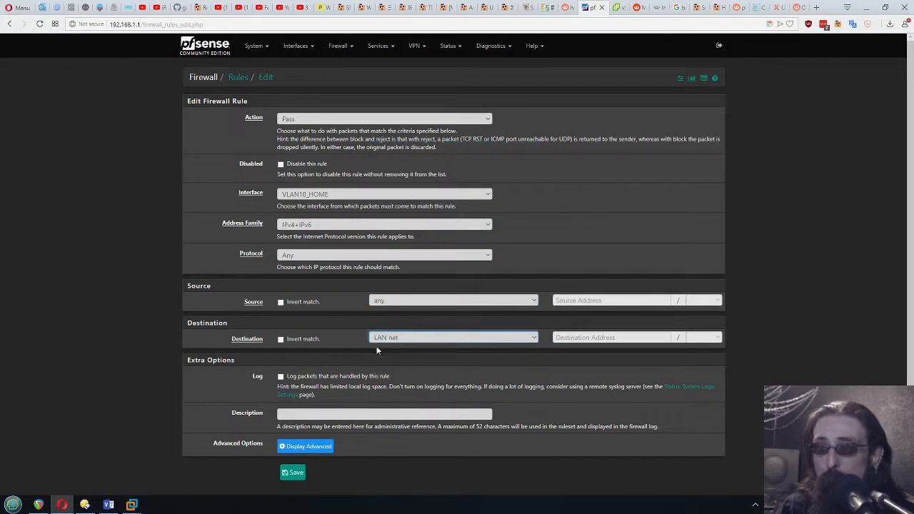
left_click(365, 415)
type("V")
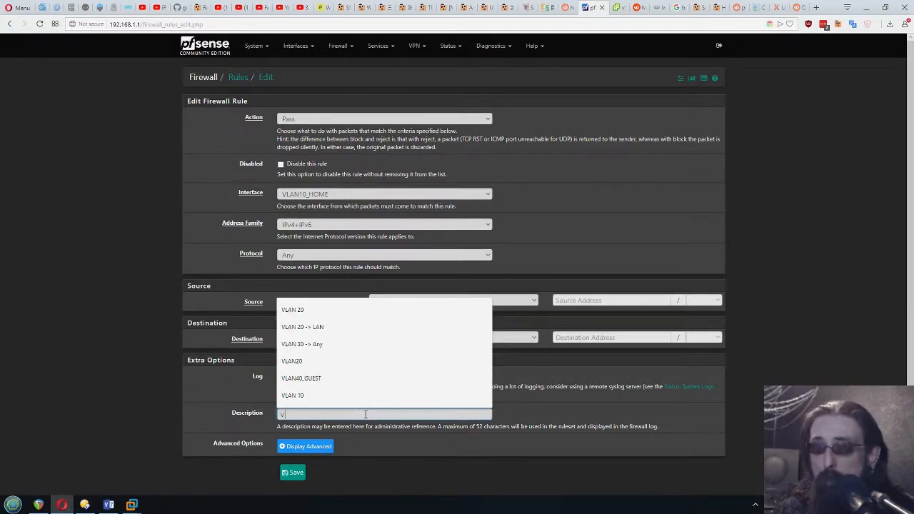
type("LAN 10 -> ")
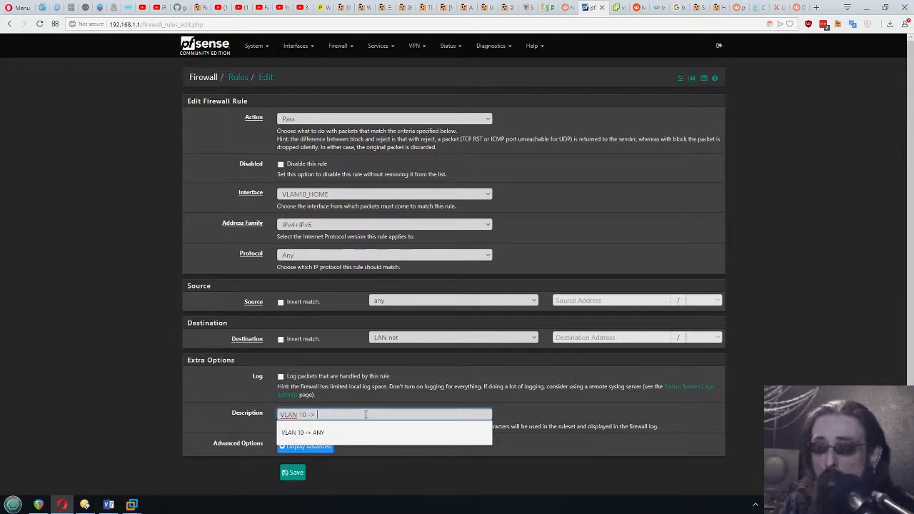
type("LAN")
left_click(293, 473)
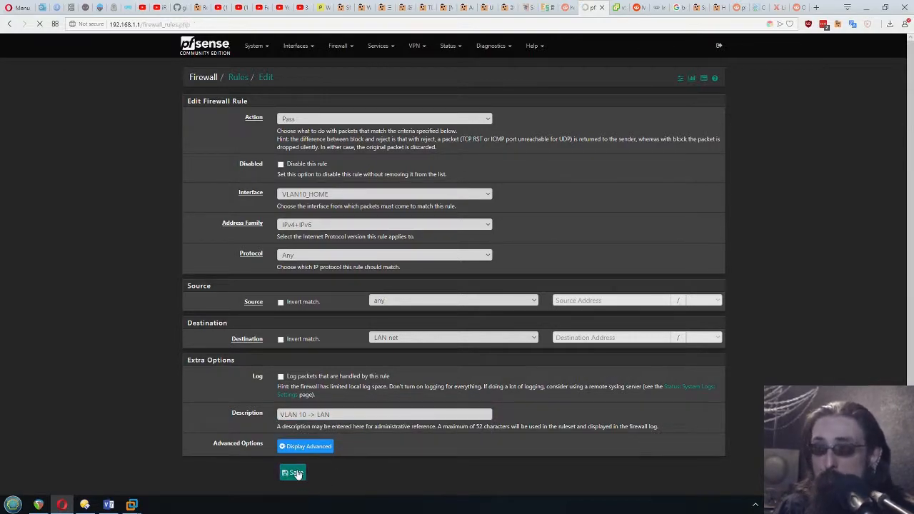
Step: Move the VLAN 10 -> LAN rule above the disabled VLAN10_HOME net rule and apply the firewall changes
left_click_drag(443, 225, 445, 210)
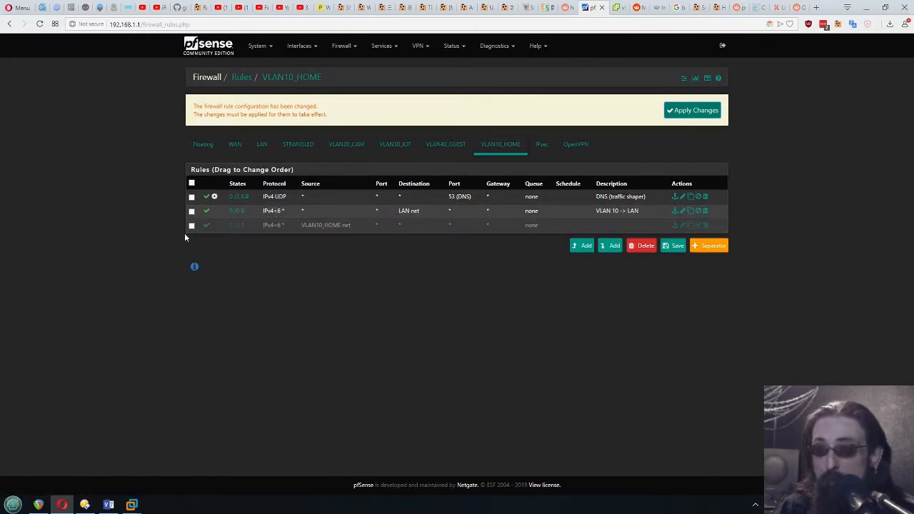
left_click(690, 111)
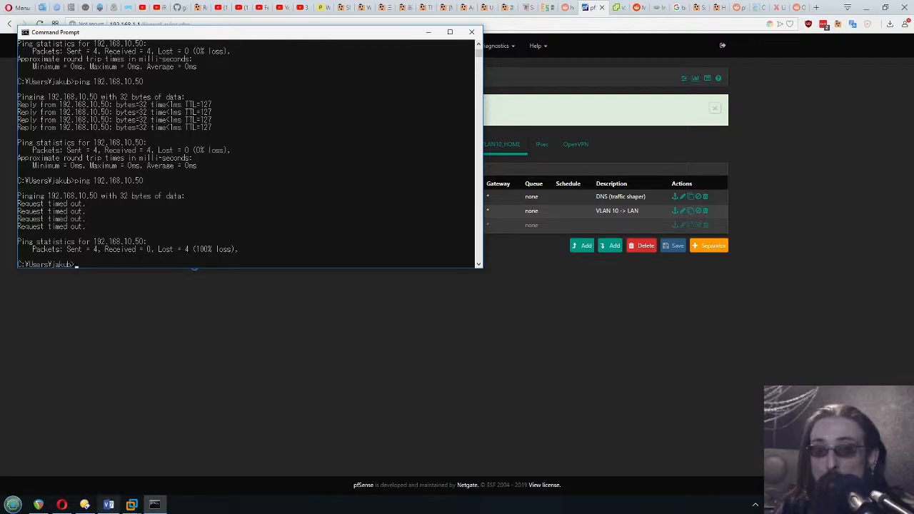
Step: Switch to vlan computer 1 in VMware Workstation and repeat the ping to the LAN host 192.168.1.200
mouse_move(131, 505)
left_click(140, 457)
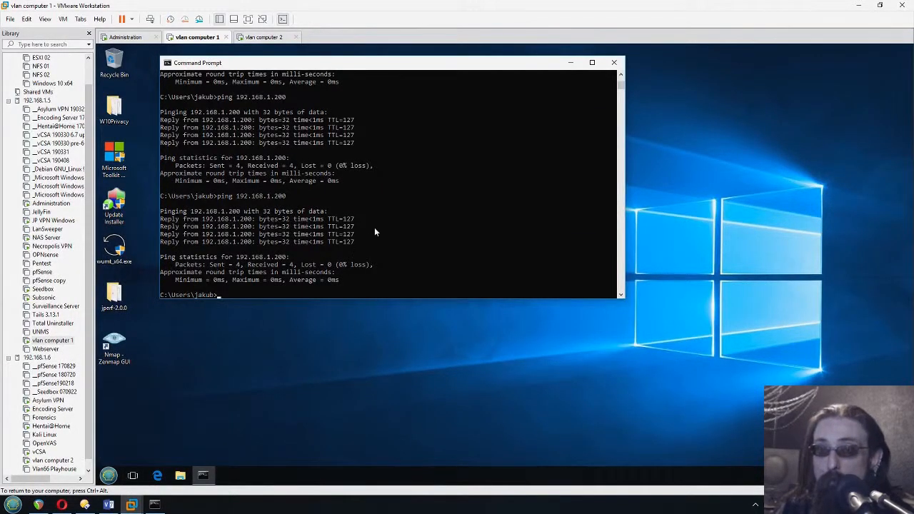
key("Up")
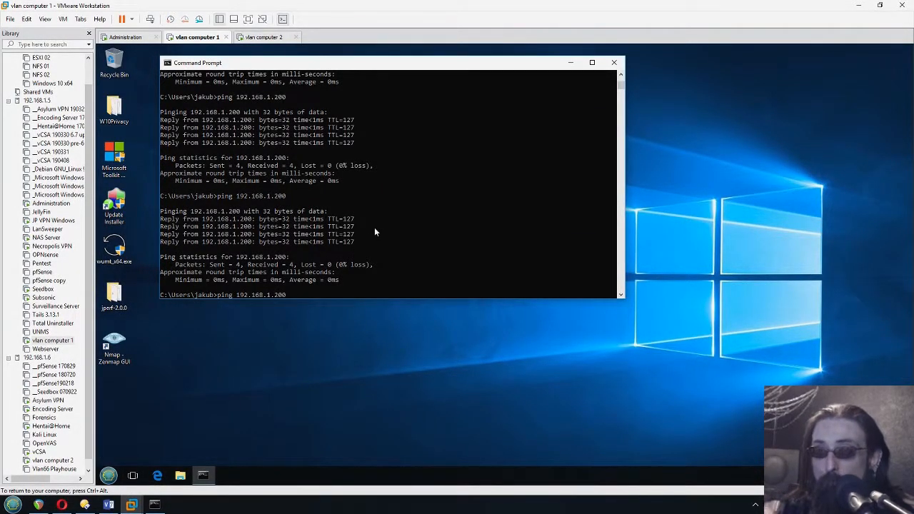
key("Return")
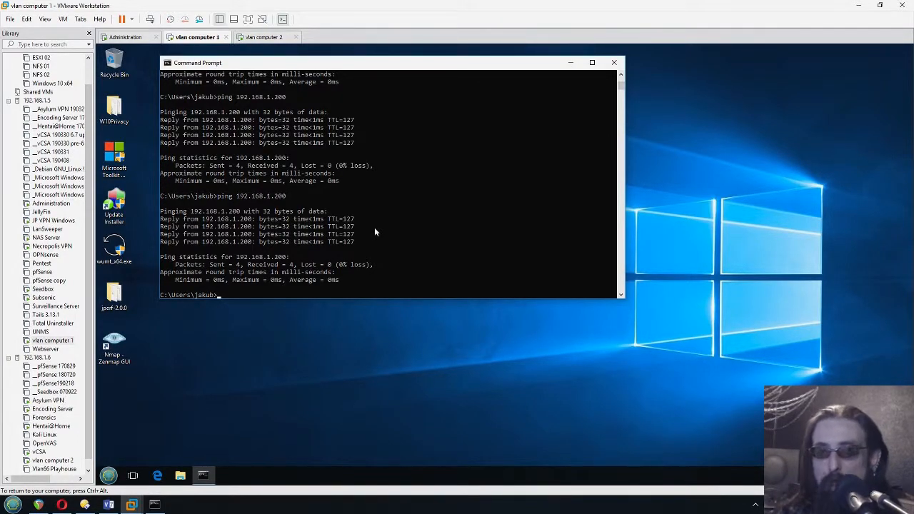
Step: Switch to pfSense in the browser and review the LAN and VLAN20_CAM firewall rules
left_click(276, 405)
left_click(107, 501)
left_click(62, 505)
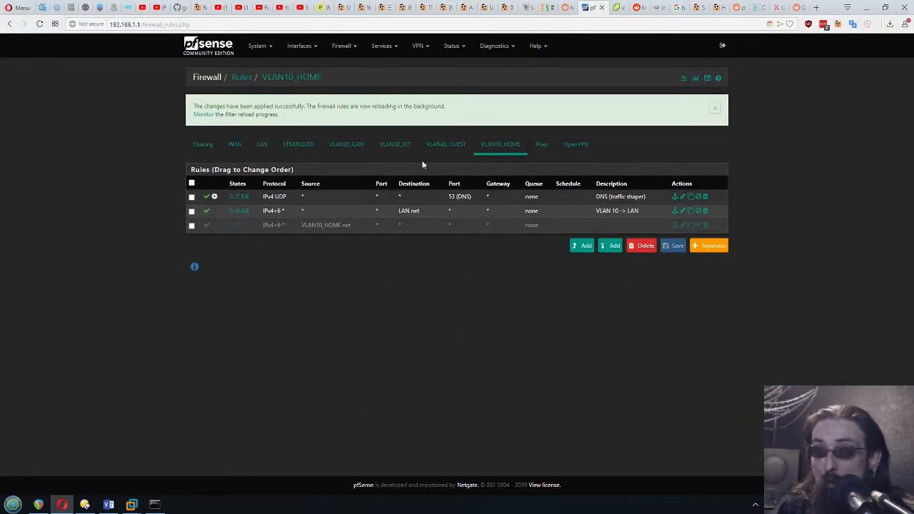
left_click(263, 144)
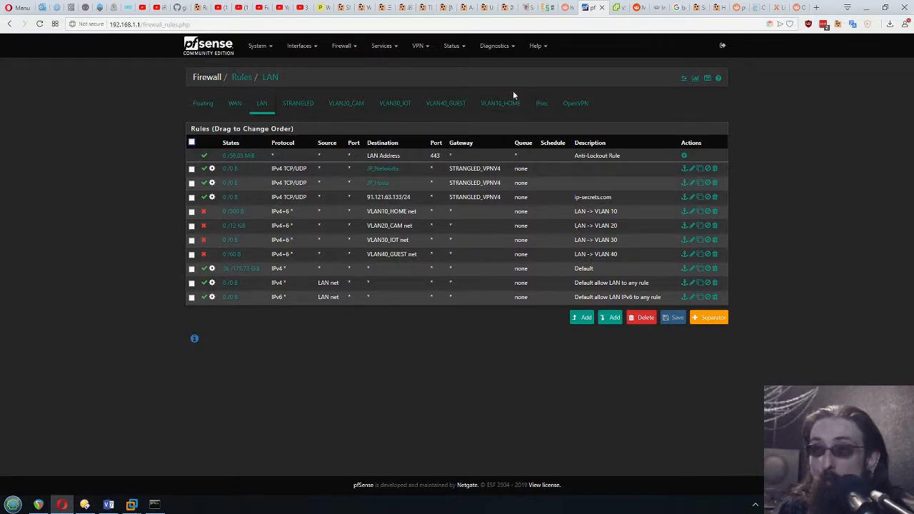
left_click(349, 104)
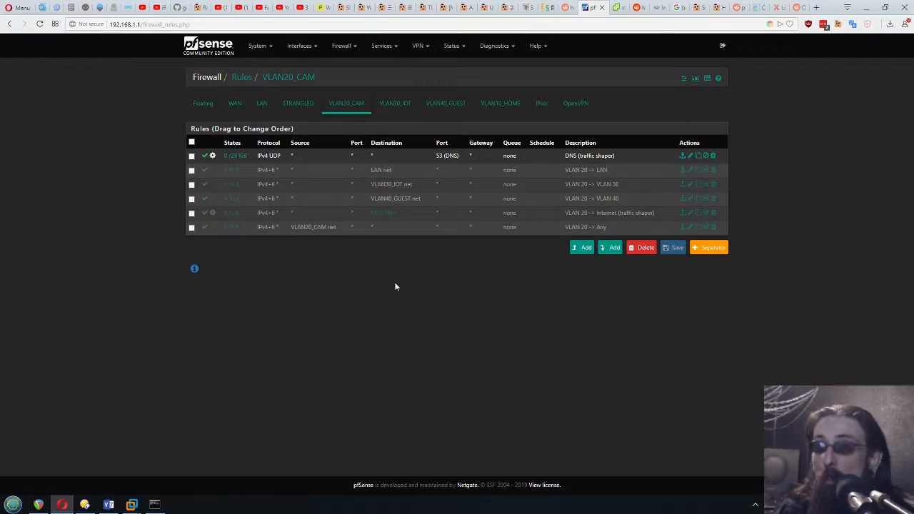
left_click(205, 213)
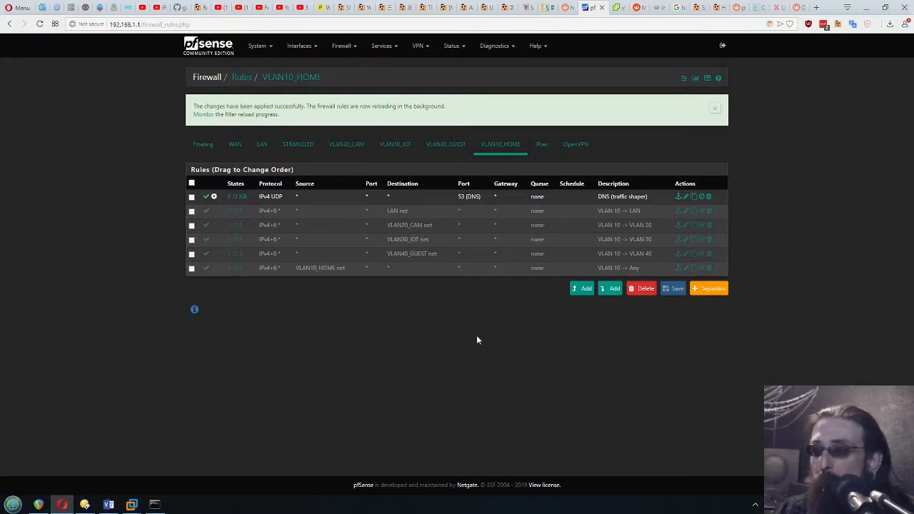
Step: Compare the VLAN40_GUEST, VLAN20_CAM and VLAN30_IOT rules, inspecting the destination alias of their Internet (traffic shaper) rules
left_click(446, 145)
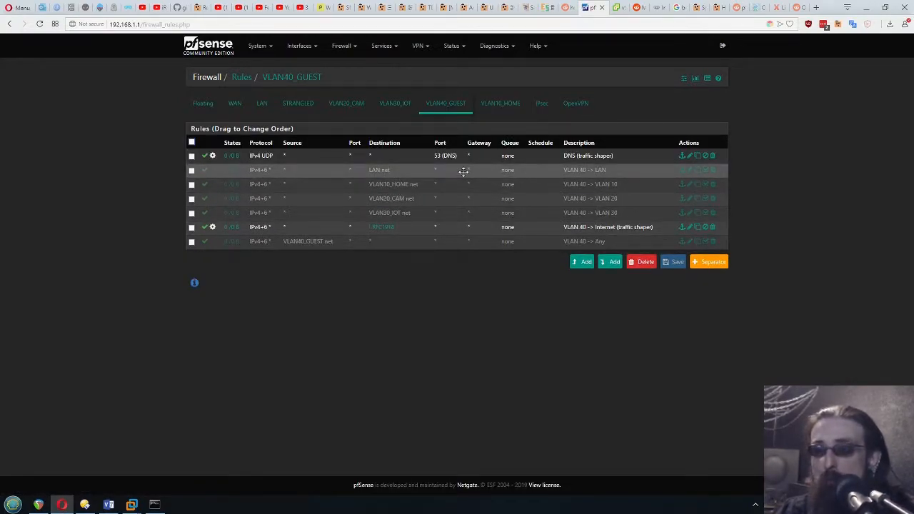
left_click(347, 104)
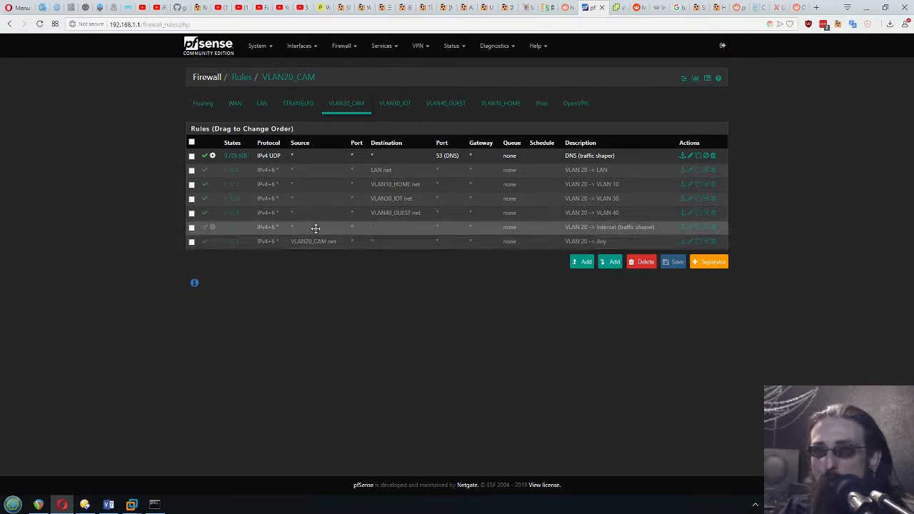
mouse_move(382, 229)
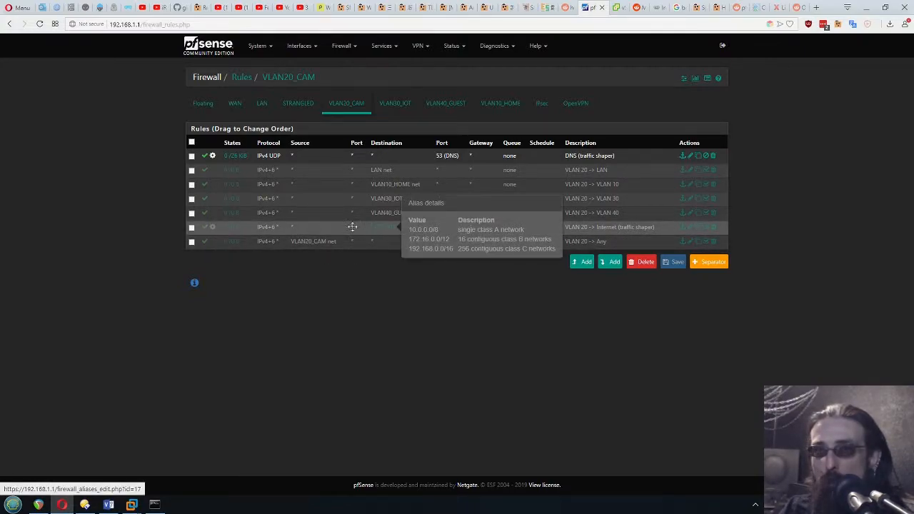
left_click(395, 103)
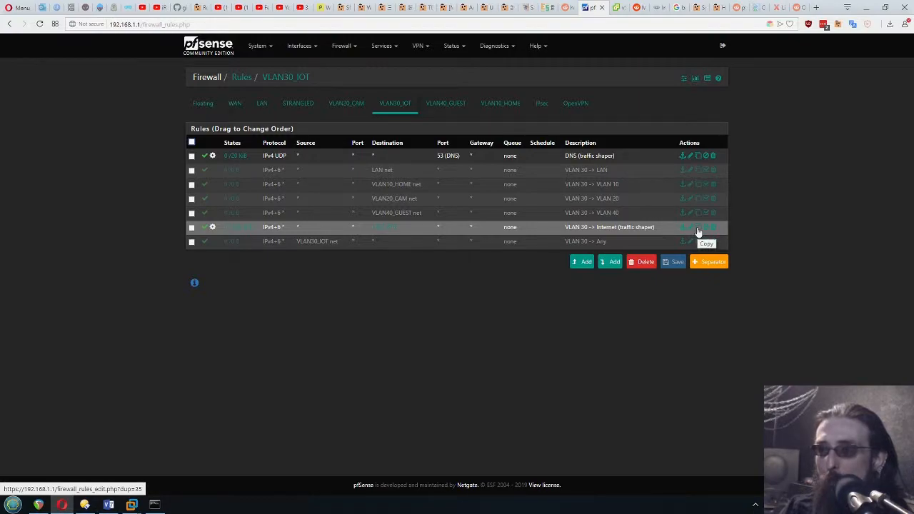
mouse_move(382, 229)
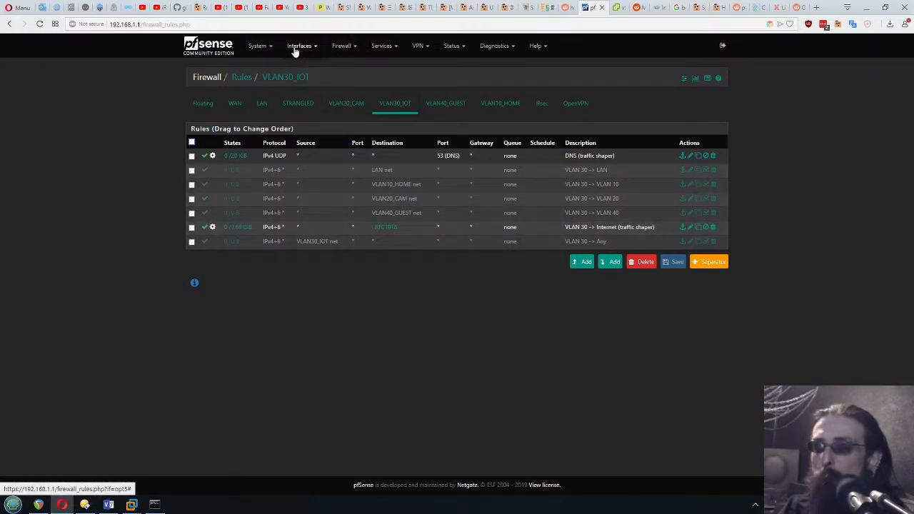
Step: Open the RFC1918 entry among the firewall IP aliases and examine its networks, masks and descriptions
left_click(340, 49)
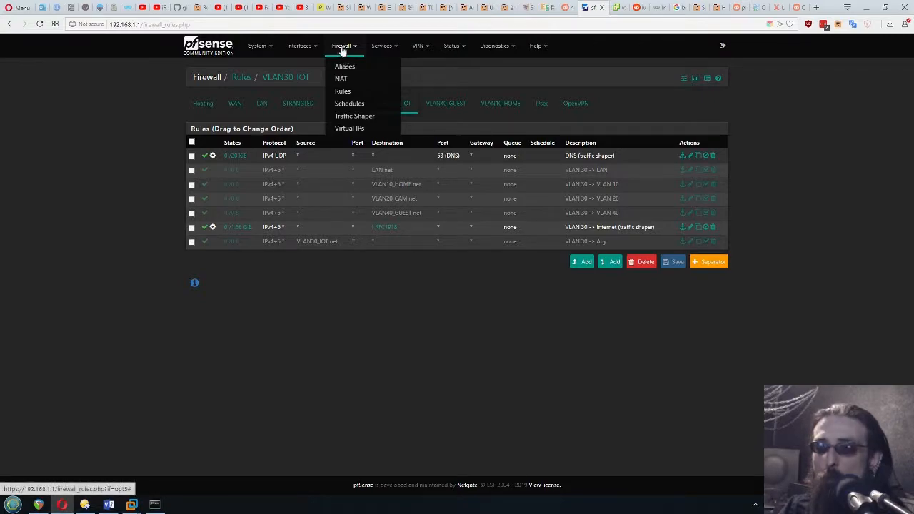
left_click(342, 70)
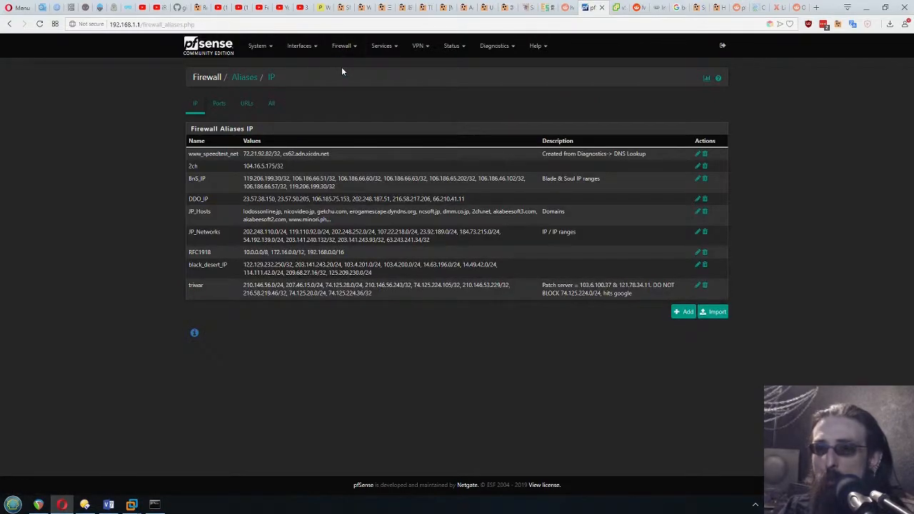
left_click(219, 105)
left_click(203, 106)
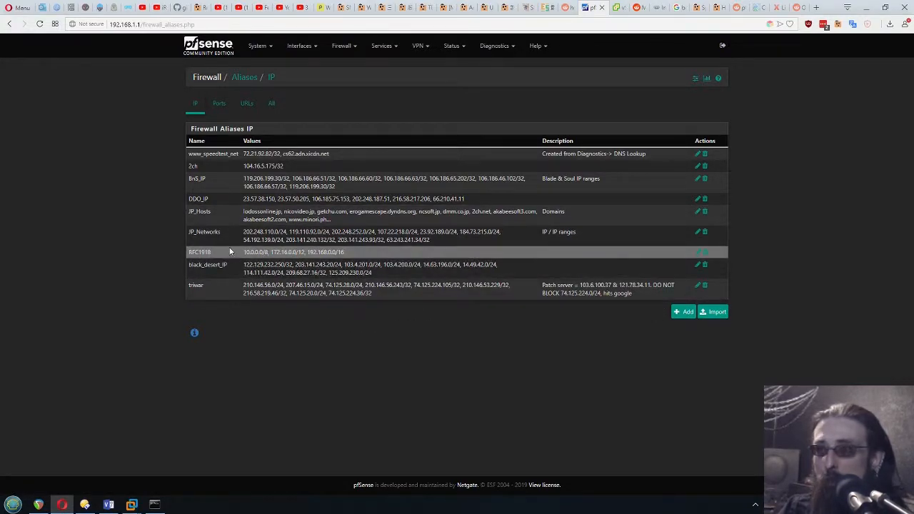
left_click(699, 254)
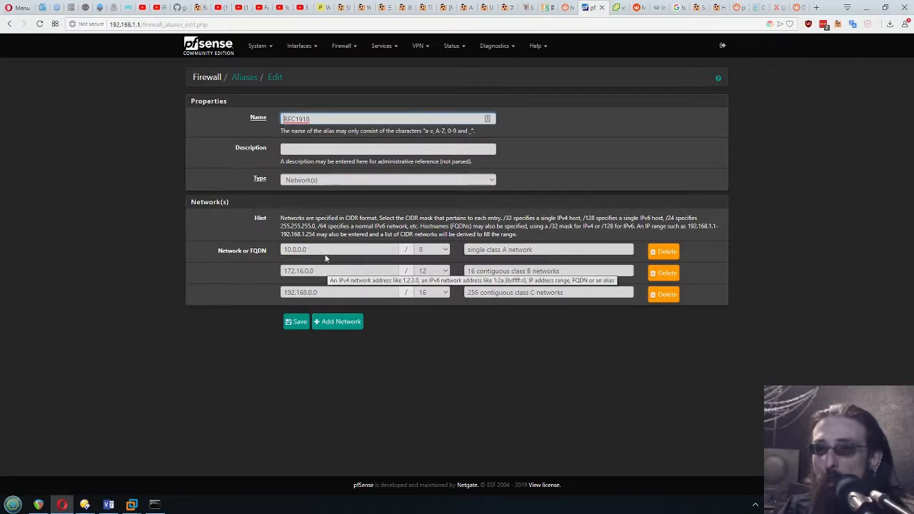
left_click(458, 255)
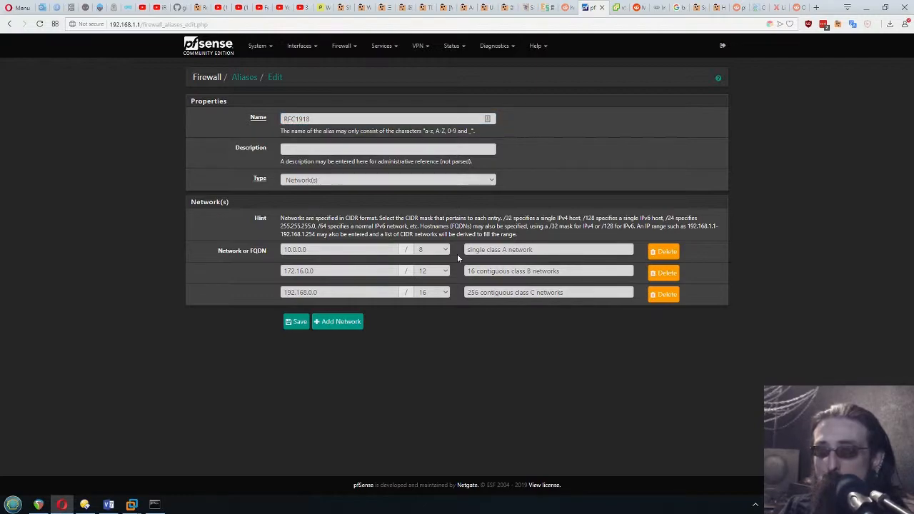
left_click_drag(576, 253, 420, 253)
left_click_drag(583, 270, 430, 263)
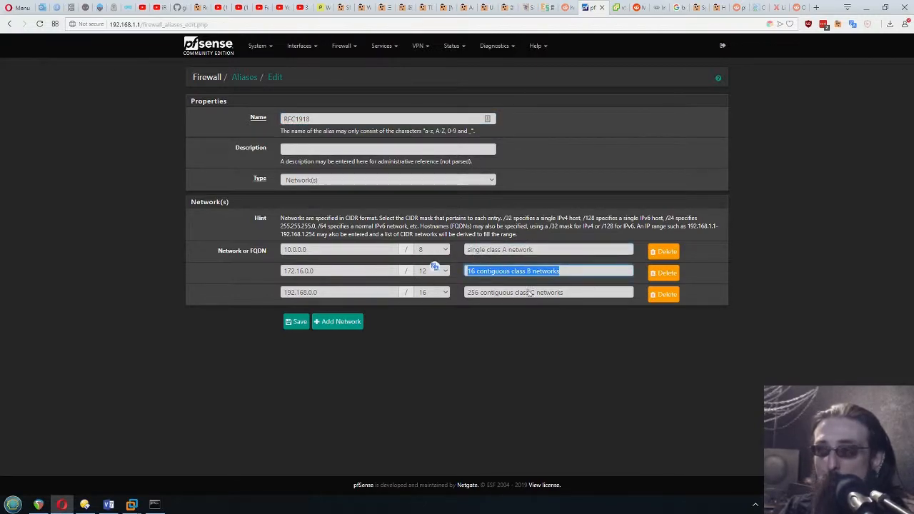
left_click(530, 293)
left_click(498, 374)
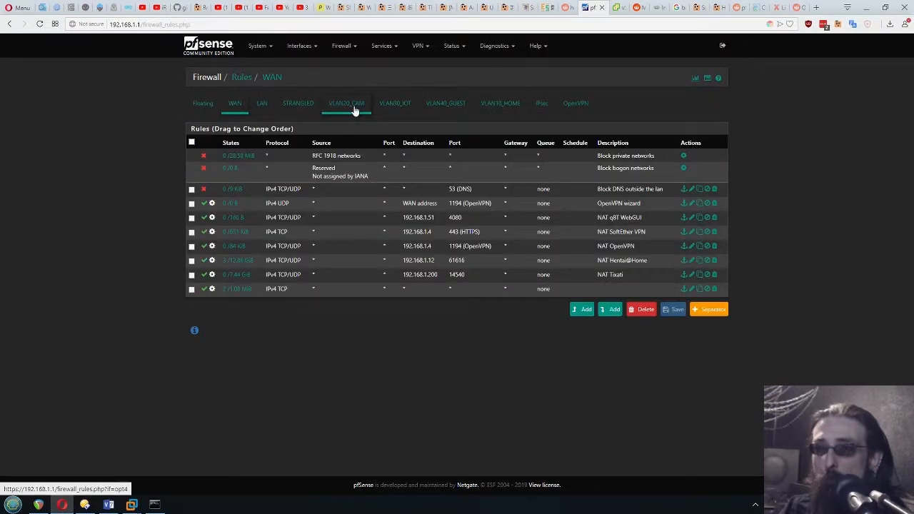
Step: Copy the VLAN20_CAM rule "VLAN 20 -> Internet (traffic shaper)" and set the copy's interface to VLAN10_HOME
left_click(350, 107)
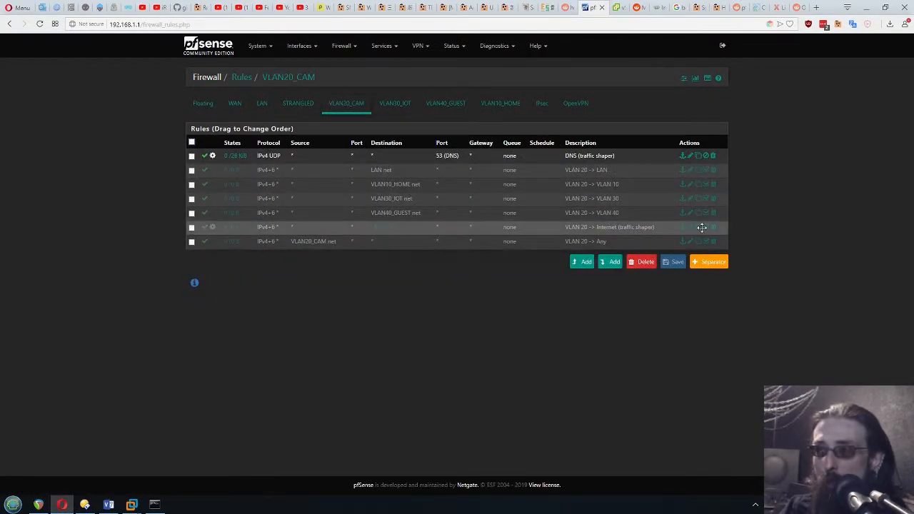
left_click(698, 227)
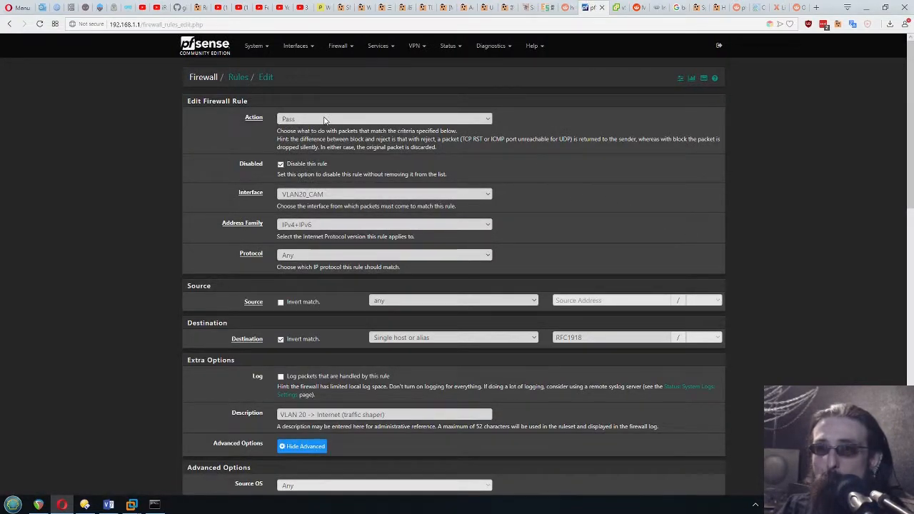
left_click(326, 199)
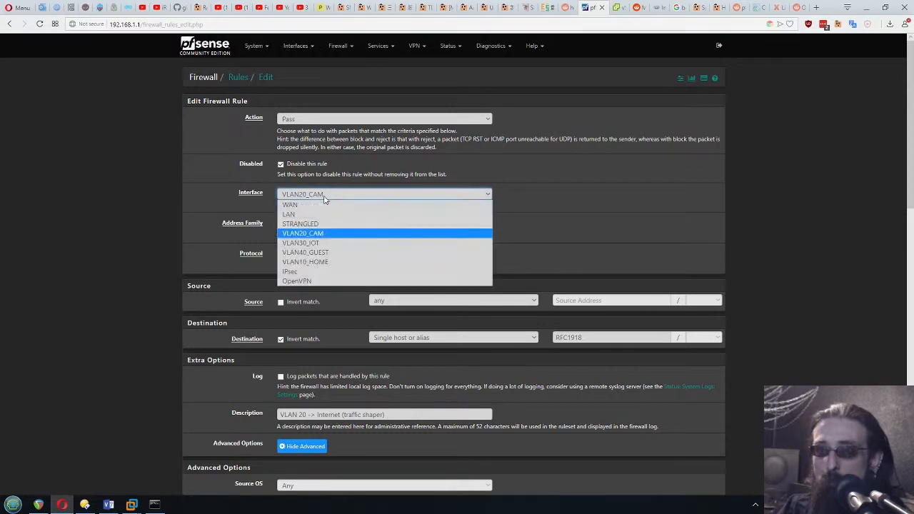
left_click(309, 262)
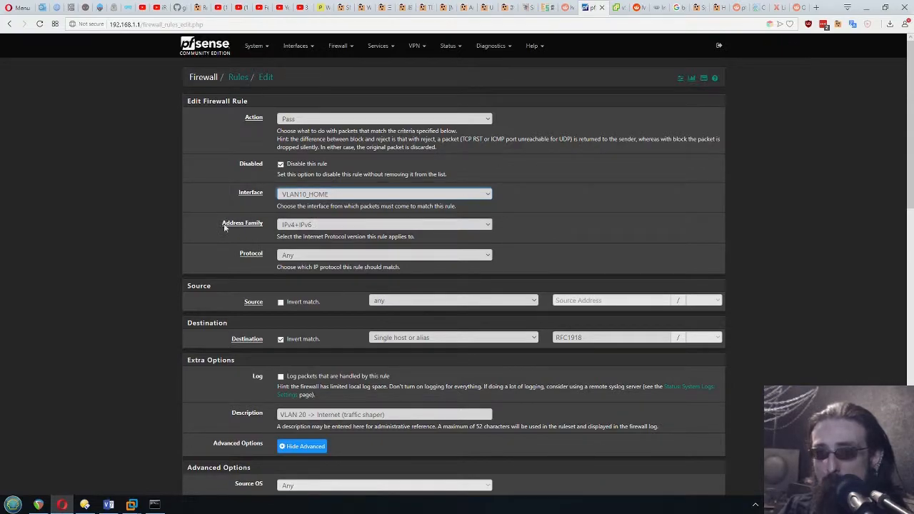
Step: Re-enter the copied rule's destination as single host or alias RFC1918, keeping the inverted match
scroll(503, 268, "down", 5)
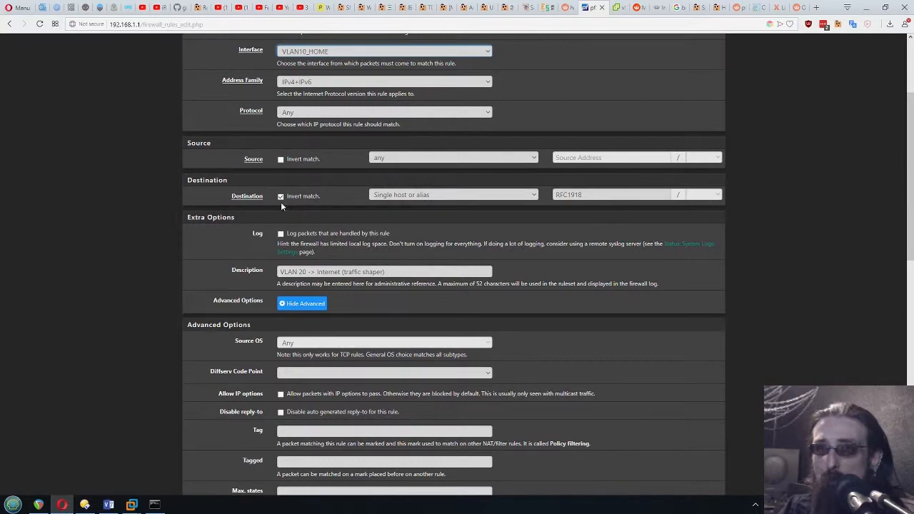
left_click_drag(191, 185, 724, 195)
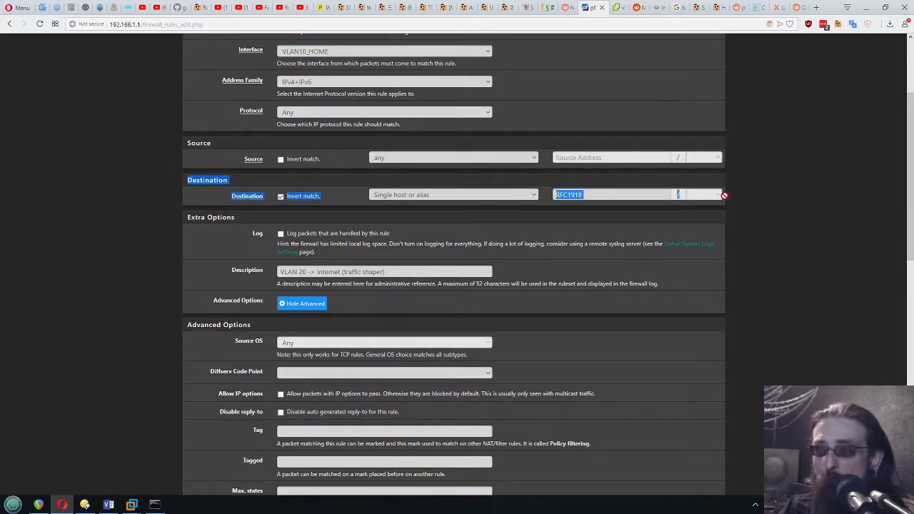
left_click(773, 254)
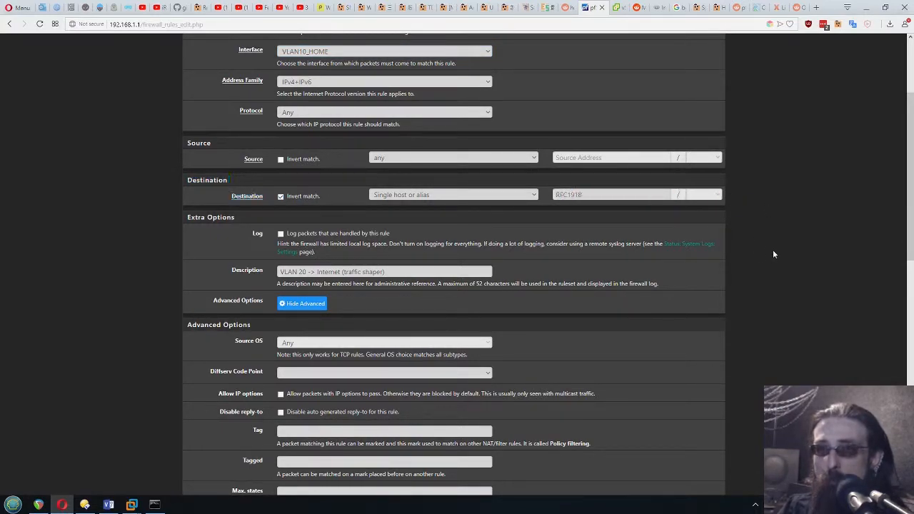
left_click(408, 198)
left_click(397, 216)
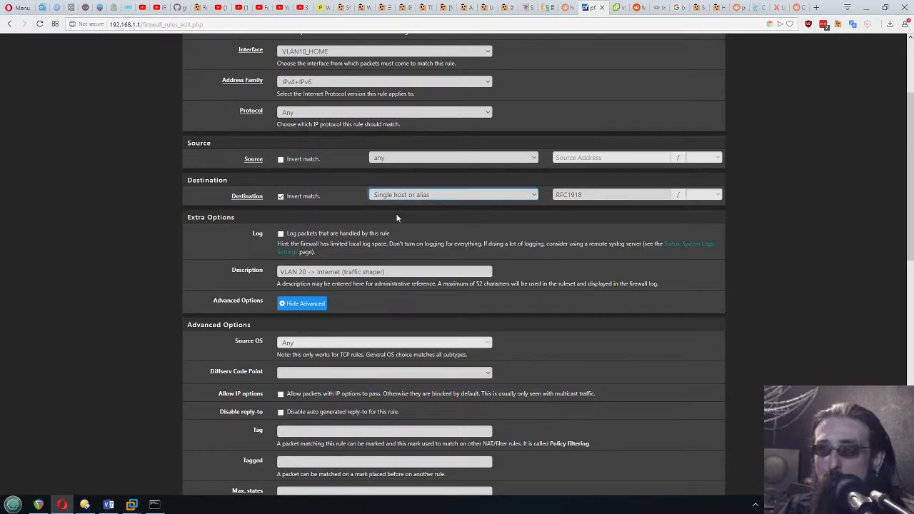
key("Tab")
key("BackSpace")
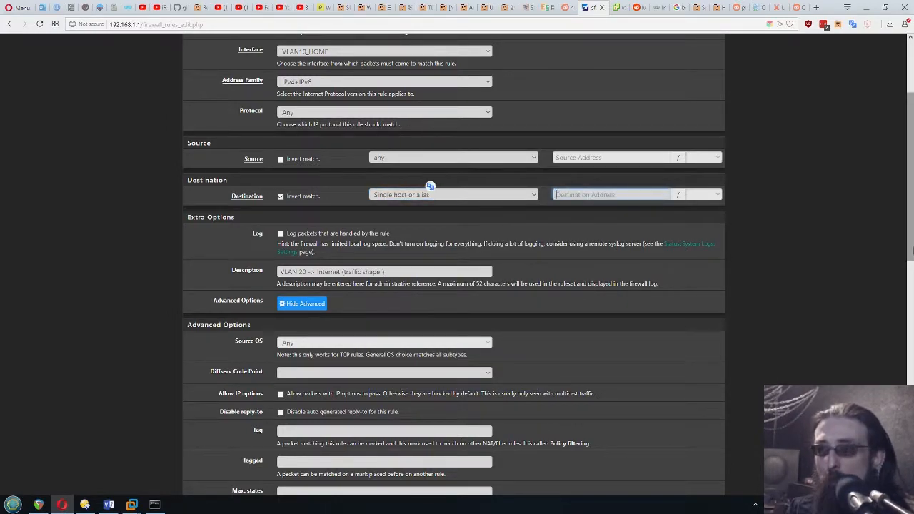
type("r")
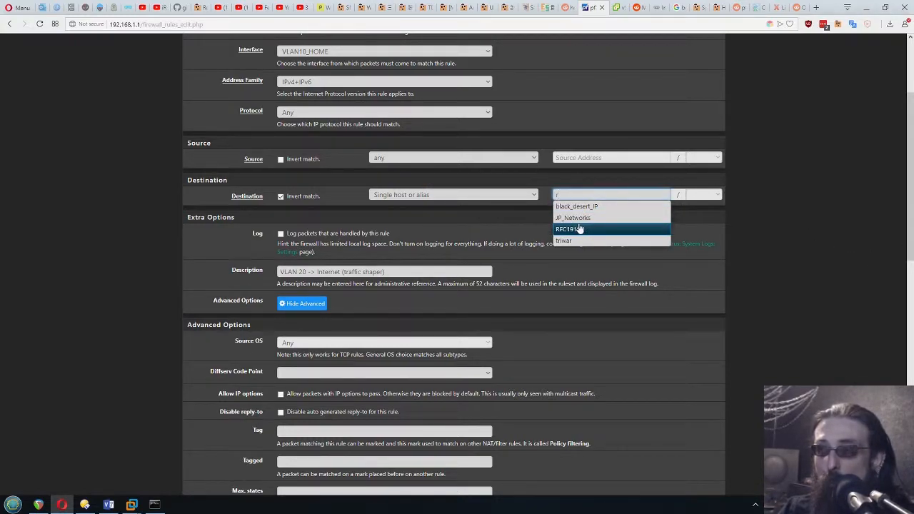
left_click(577, 229)
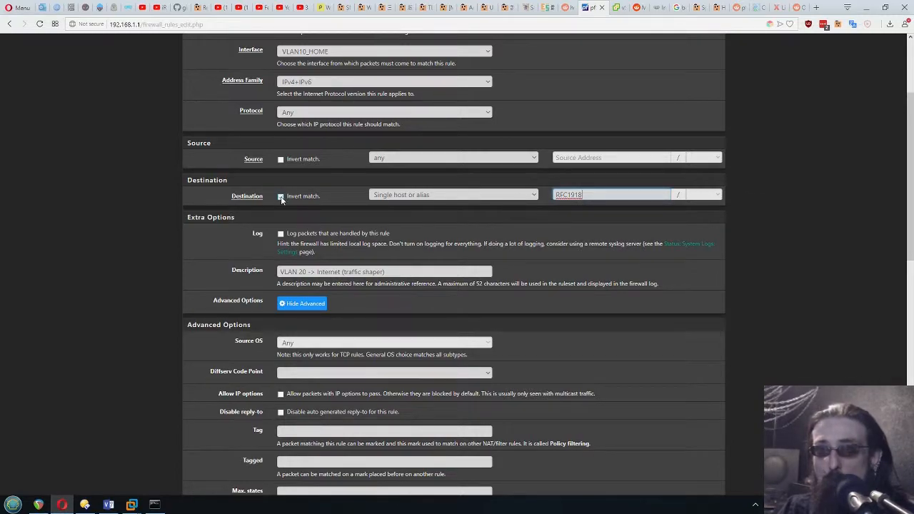
left_click(826, 243)
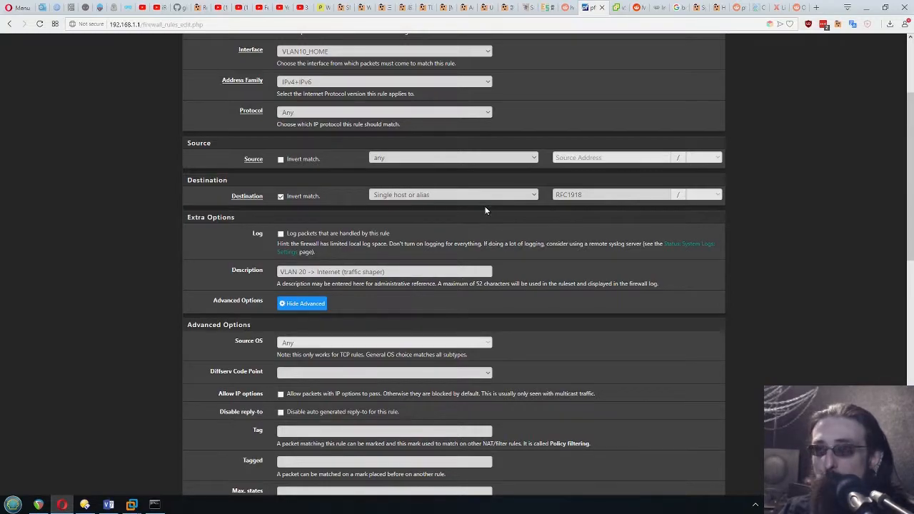
Step: Change the copied rule's description to "VLAN 10 -> Internet (traffic shaper)" and look over its advanced options
scroll(760, 281, "up", 2)
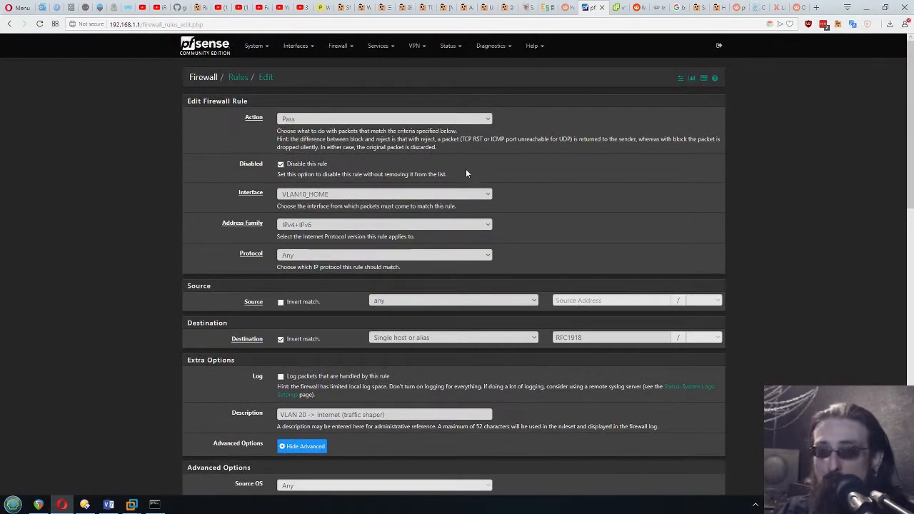
scroll(565, 180, "down", 2)
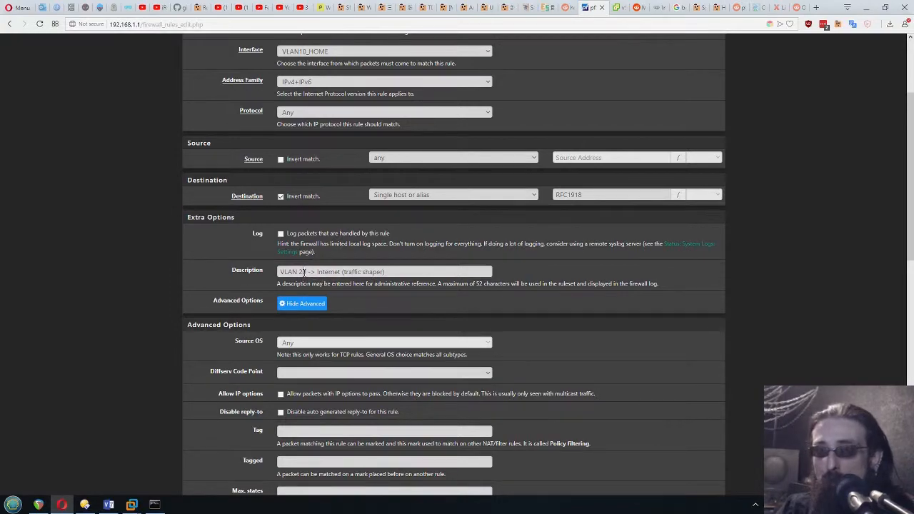
left_click(308, 272)
type(")")
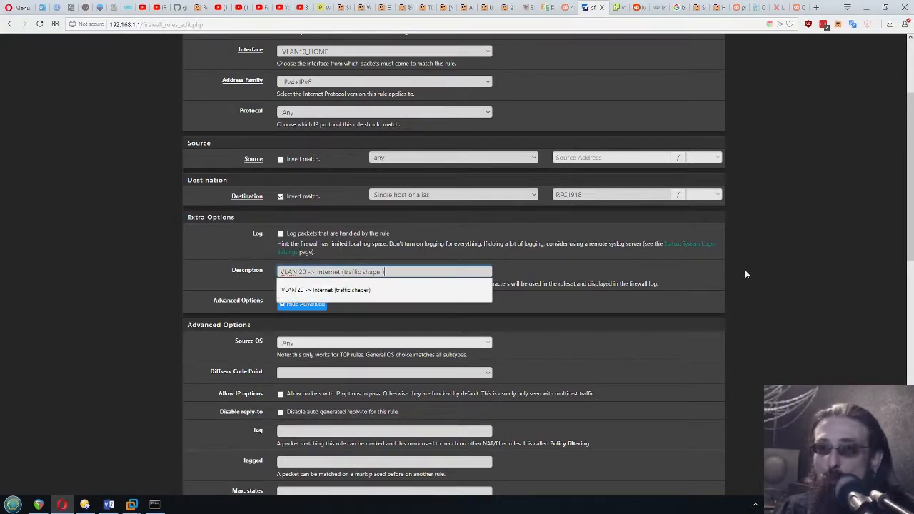
left_click(302, 271)
key("BackSpace")
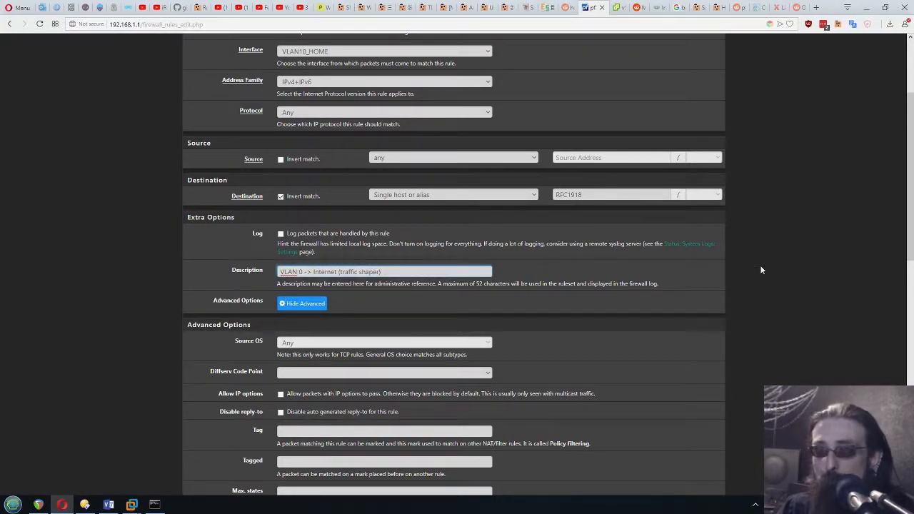
type("1")
scroll(669, 301, "down", 1)
scroll(669, 301, "down", 4)
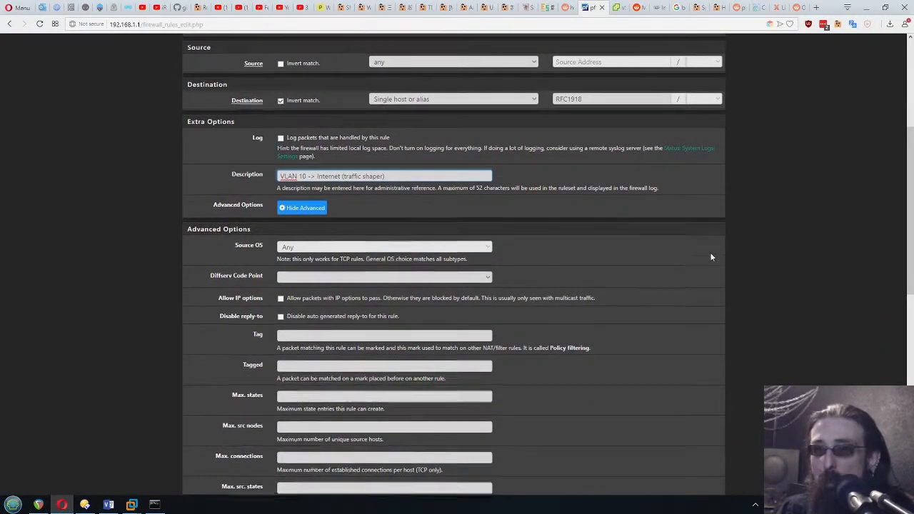
scroll(750, 261, "down", 3)
scroll(737, 253, "up", 6)
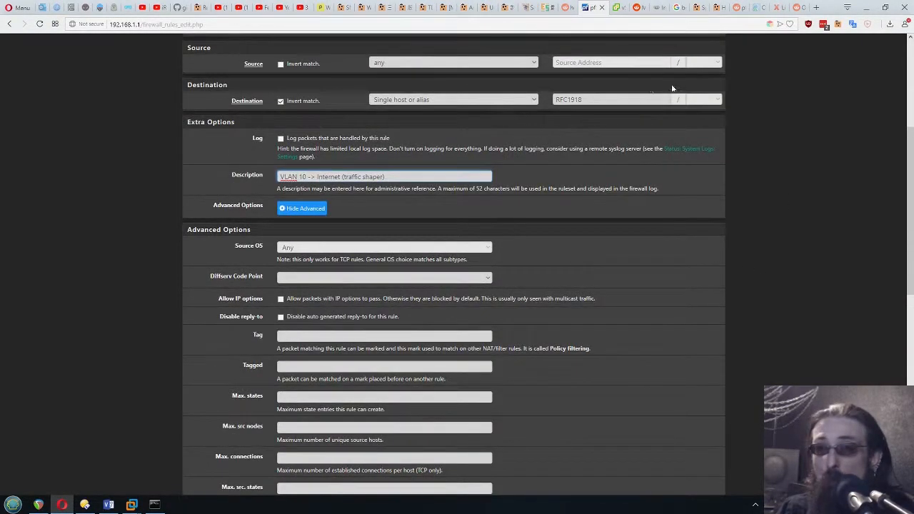
left_click(757, 231)
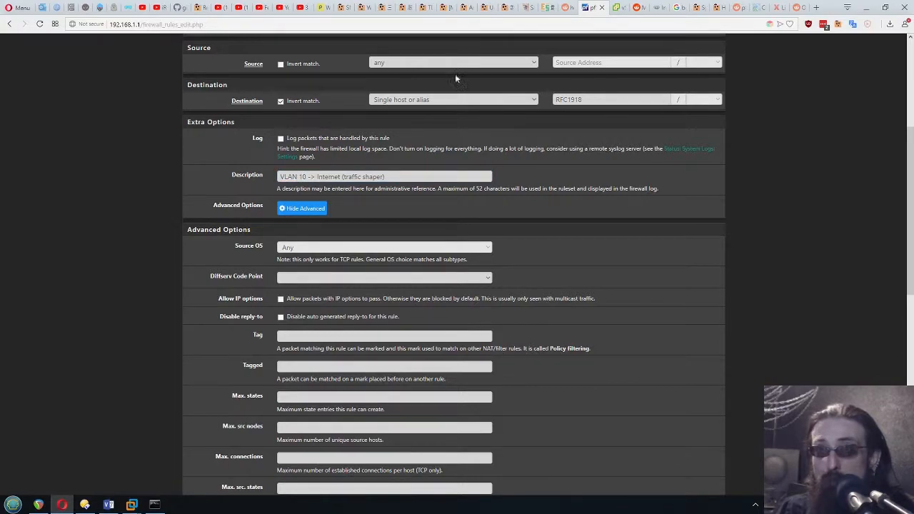
Step: Save the copied rule, move it directly above "VLAN 10 -> Any" in the VLAN10_HOME list, and apply the changes
scroll(499, 217, "down", 8)
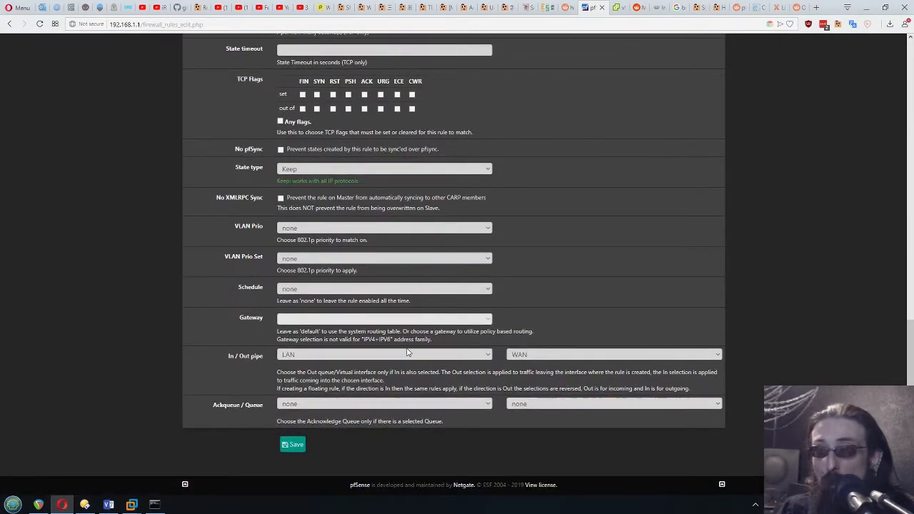
left_click(289, 446)
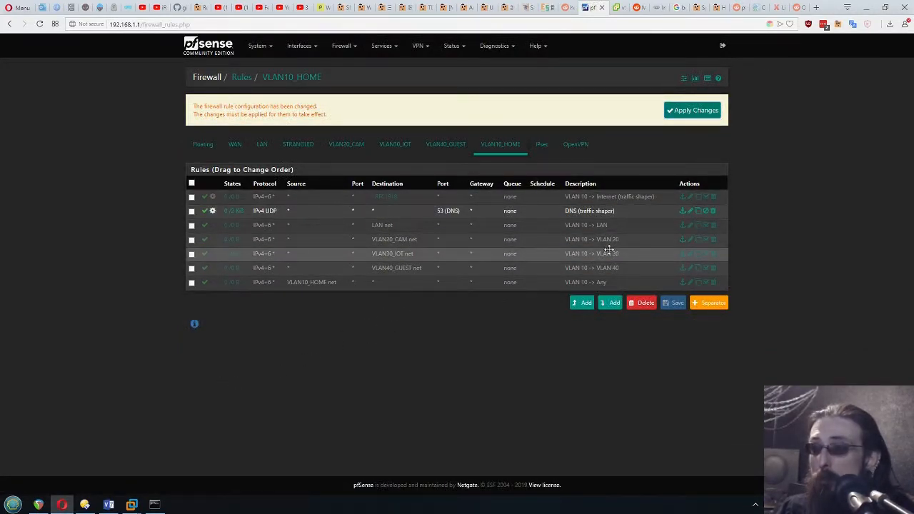
left_click_drag(564, 198, 564, 270)
left_click(674, 303)
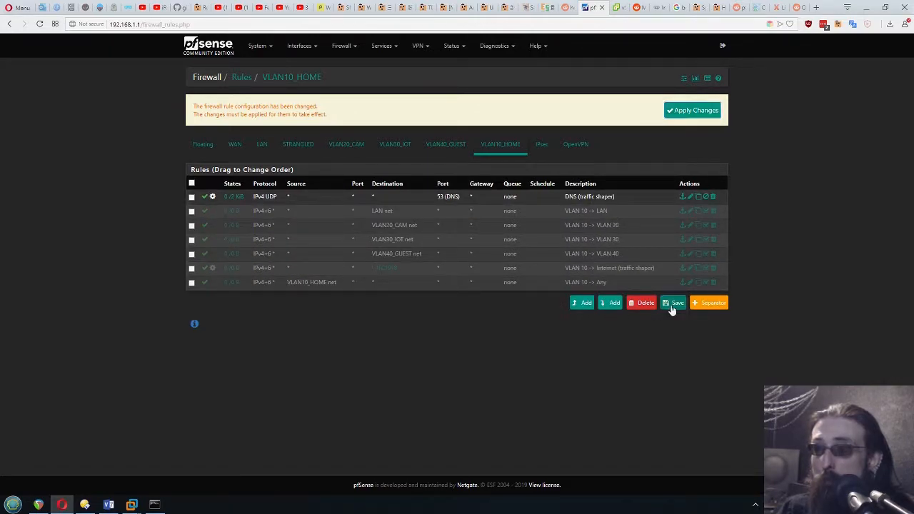
left_click(698, 110)
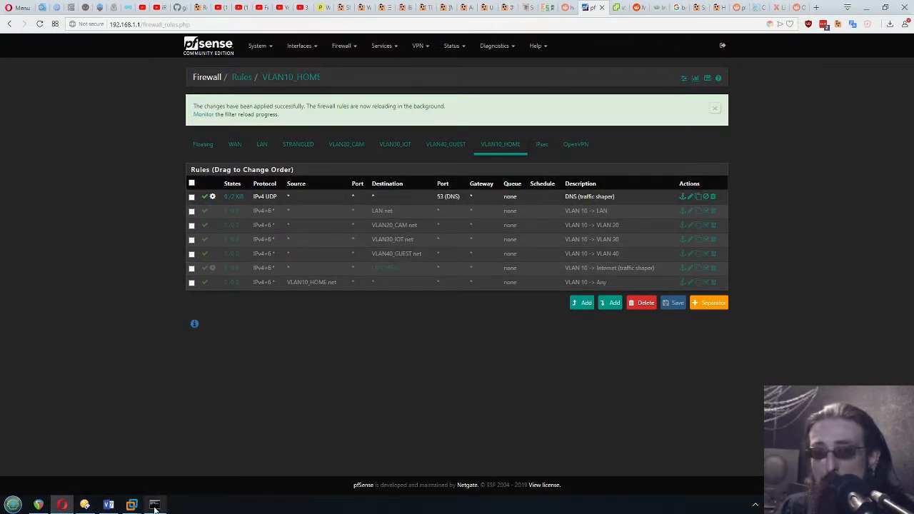
Step: Switch to vlan computer 1 in VMware Workstation, ping google.com from its Command Prompt, and stop the ping early
mouse_move(136, 506)
left_click(145, 450)
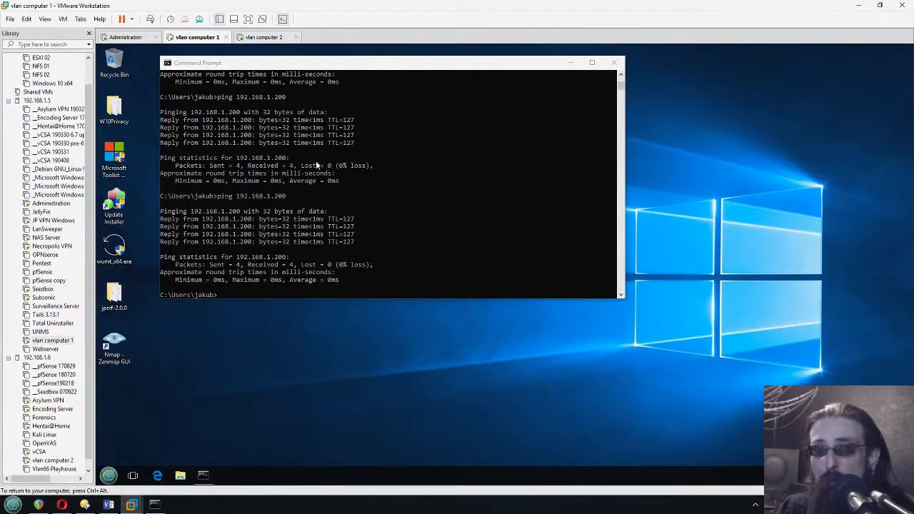
left_click(457, 206)
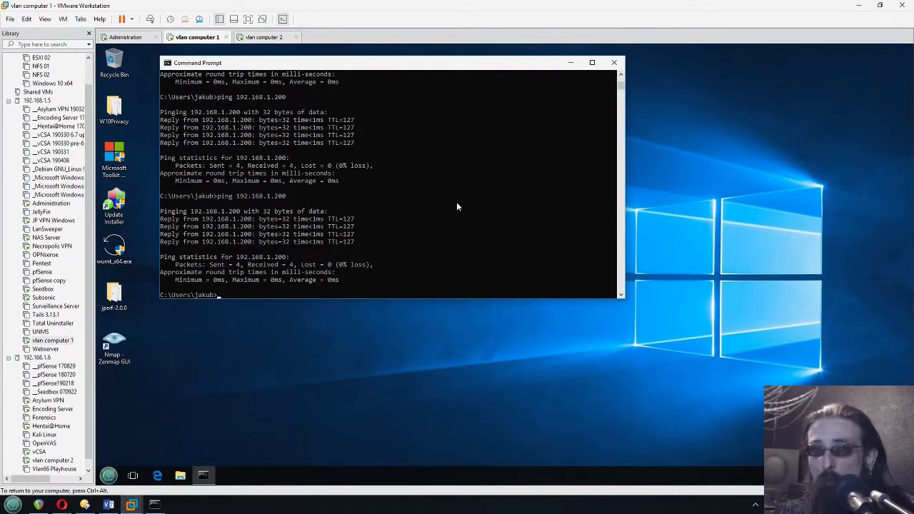
type("ping")
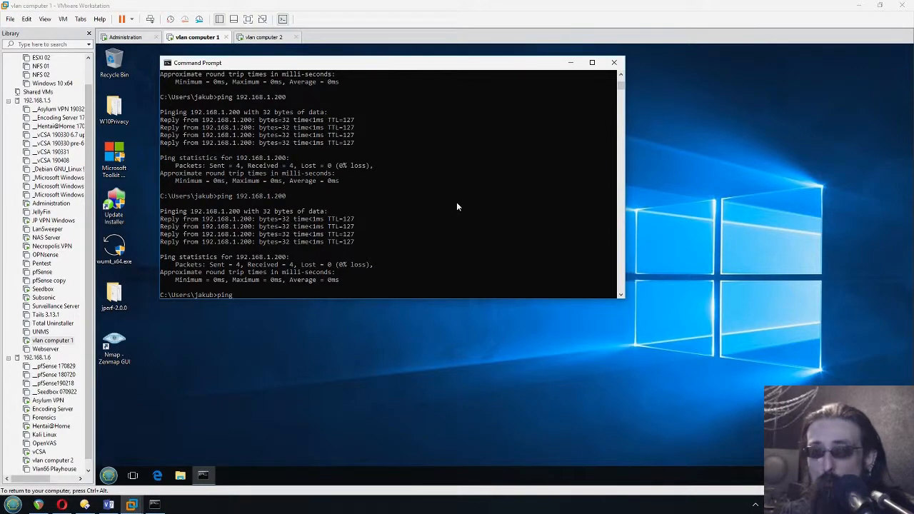
type(" google.com")
key("Return")
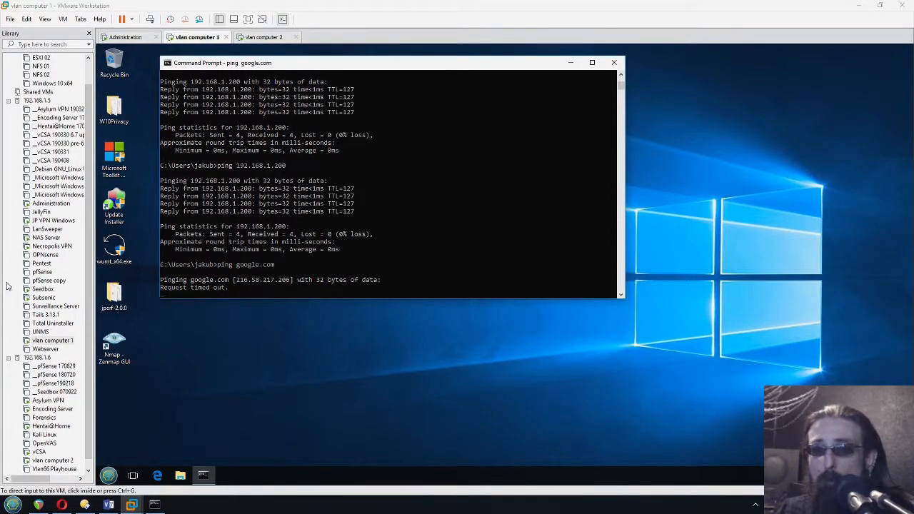
key("ctrl+c")
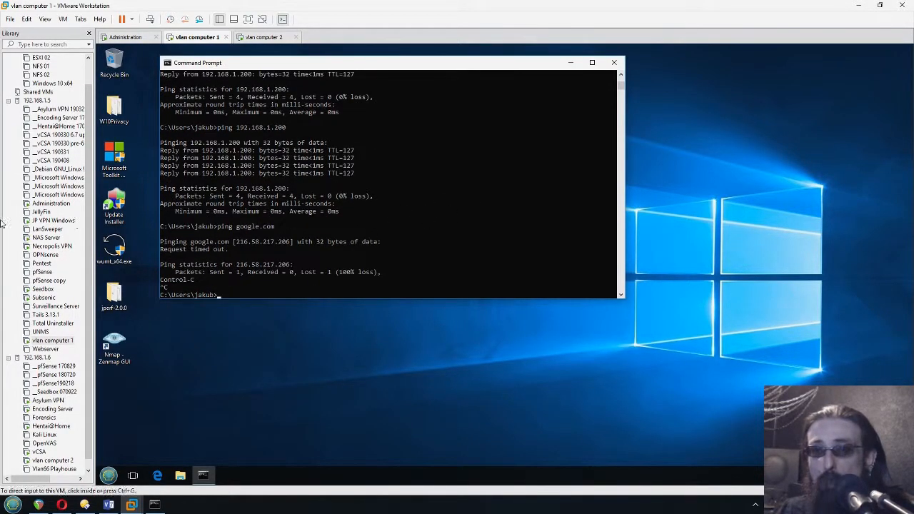
Step: Back in pfSense, enable the VLAN10_HOME rule "VLAN 10 -> Internet (traffic shaper)" and apply the changes
key("alt+Tab")
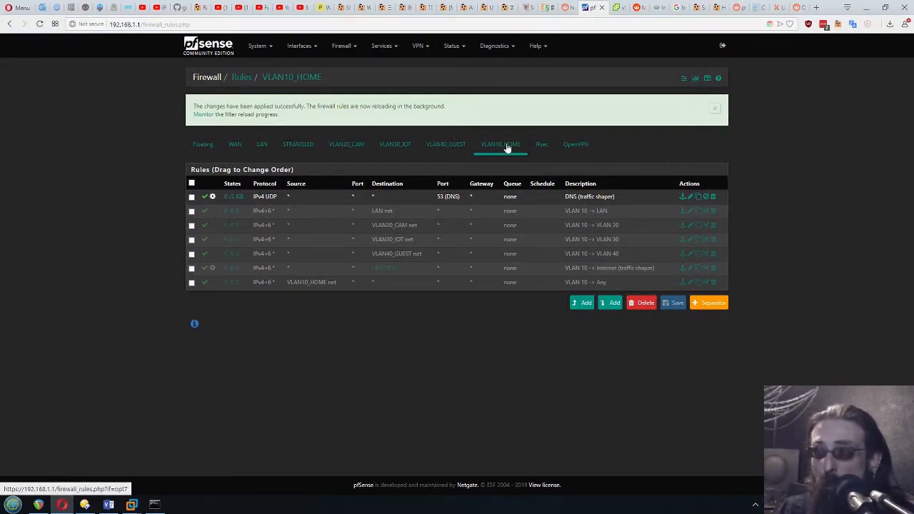
left_click(205, 268)
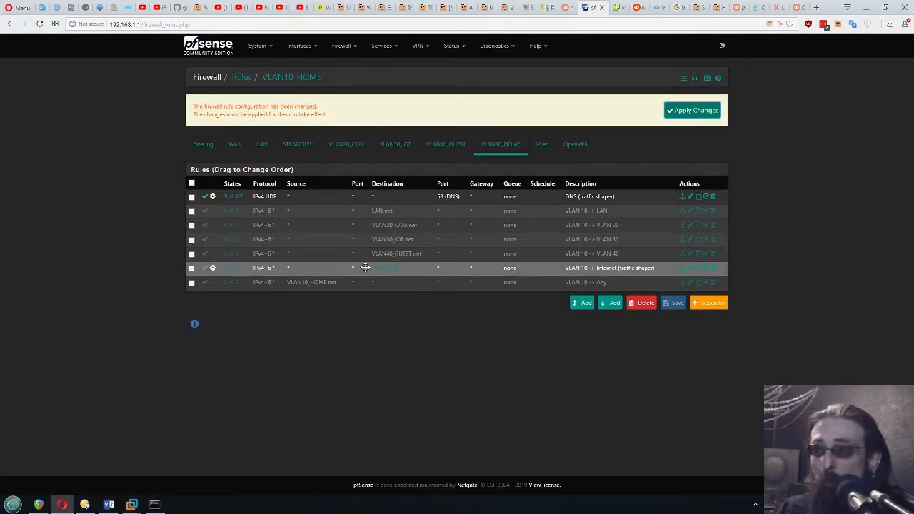
left_click(692, 110)
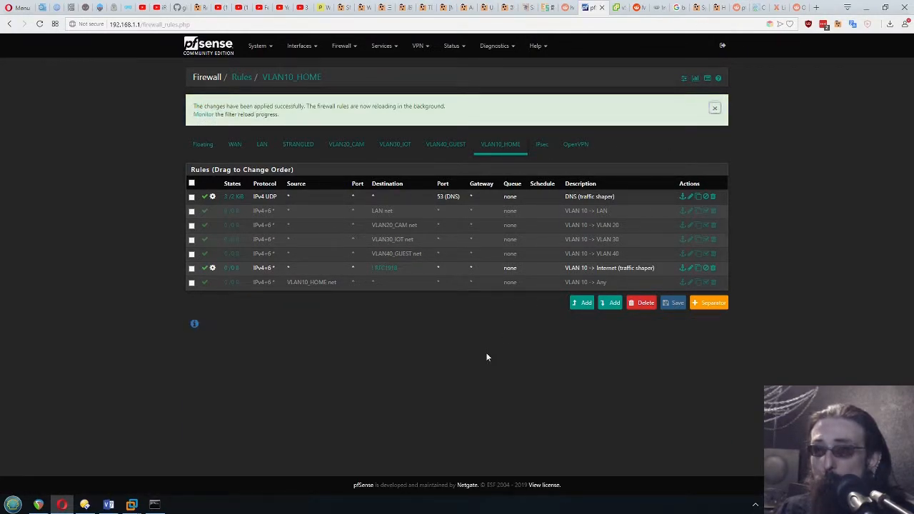
Step: Return to vlan computer 1 in VMware Workstation and repeat the google.com ping
mouse_move(131, 505)
left_click(150, 446)
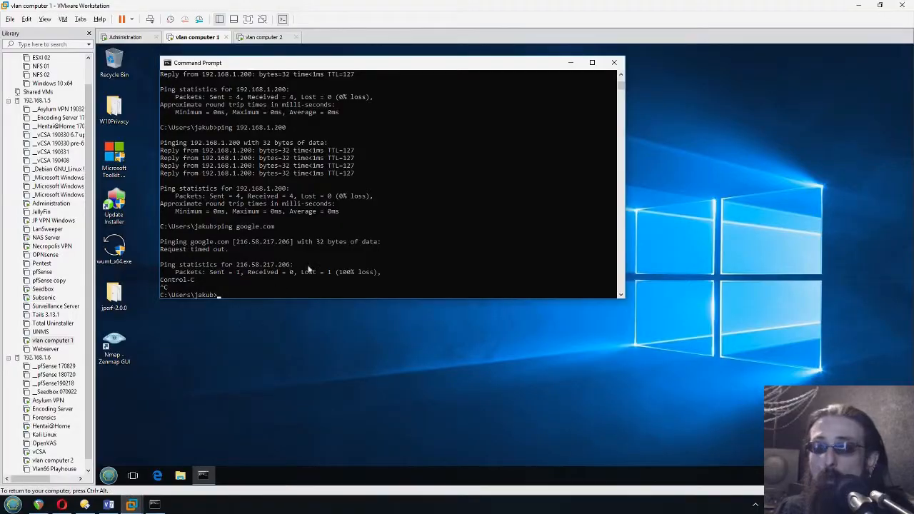
key("Up")
key("Return")
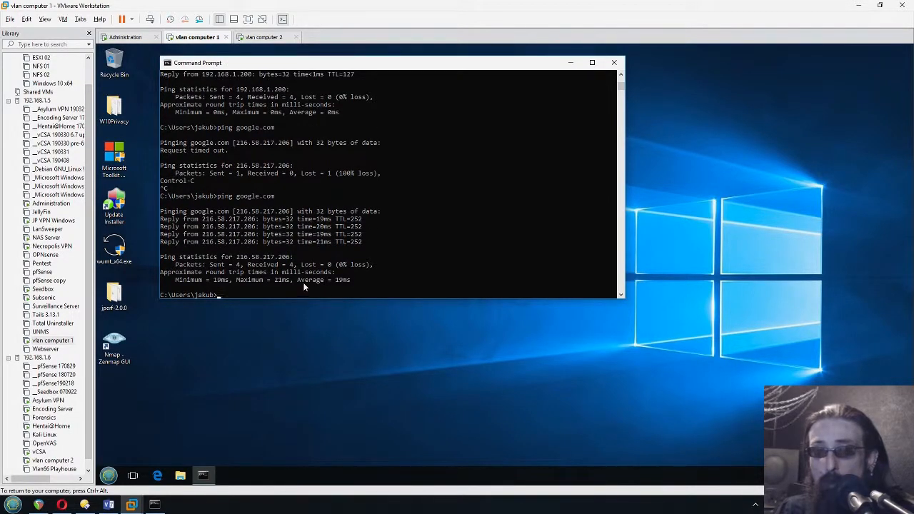
Step: Switch to pfSense, disable the VLAN10_HOME rule "DNS (traffic shaper)", and apply the changes
left_click(62, 505)
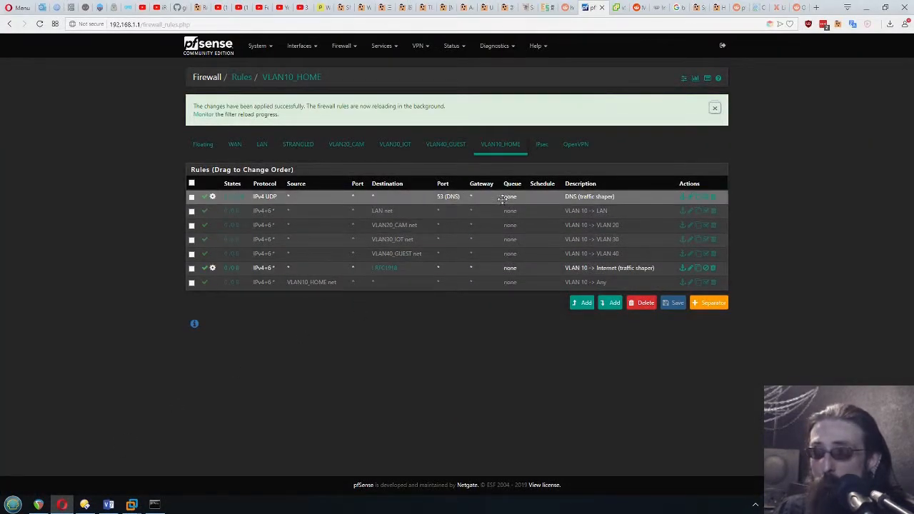
left_click(204, 198)
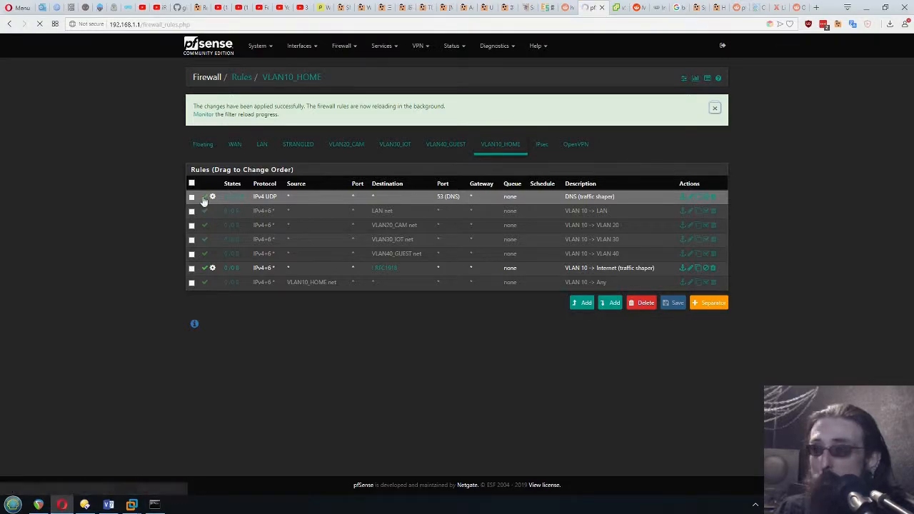
left_click(696, 108)
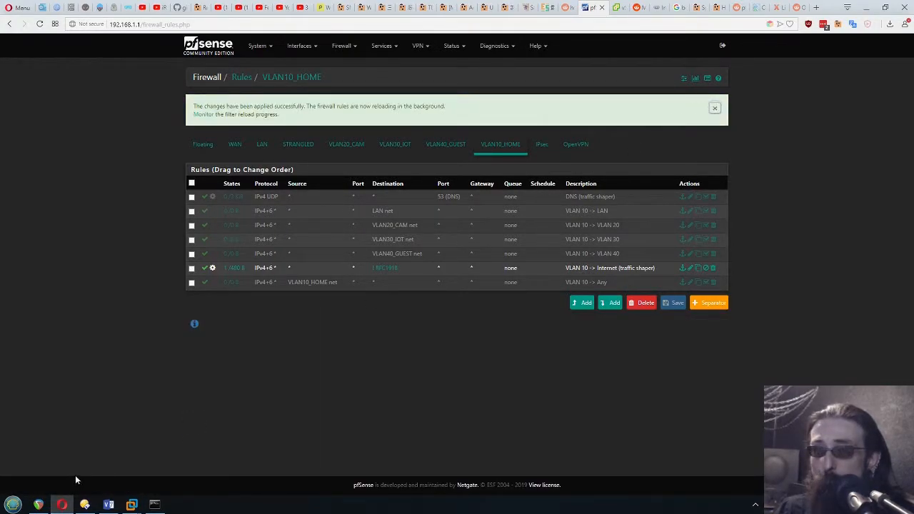
Step: Ping google.com and amazon.com from the Command Prompt of vlan computer 1 in VMware Workstation
mouse_move(131, 505)
left_click(150, 449)
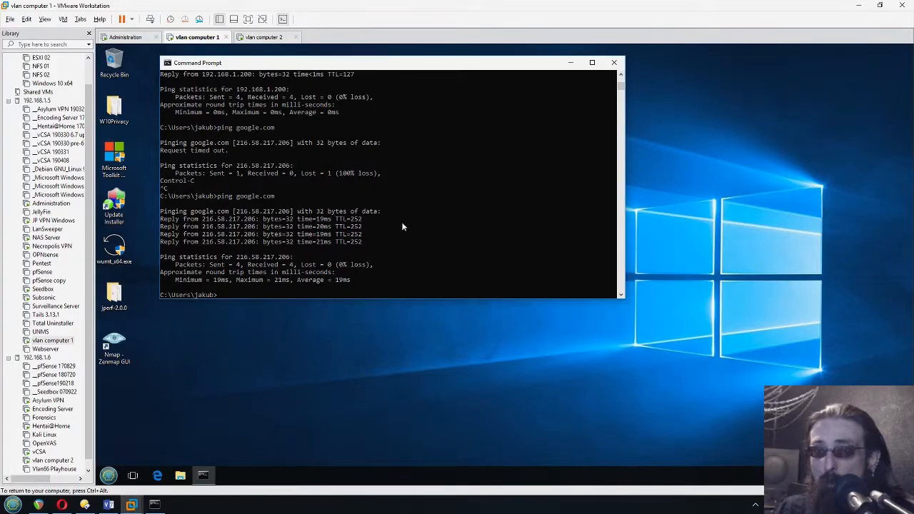
key("Up")
key("Return")
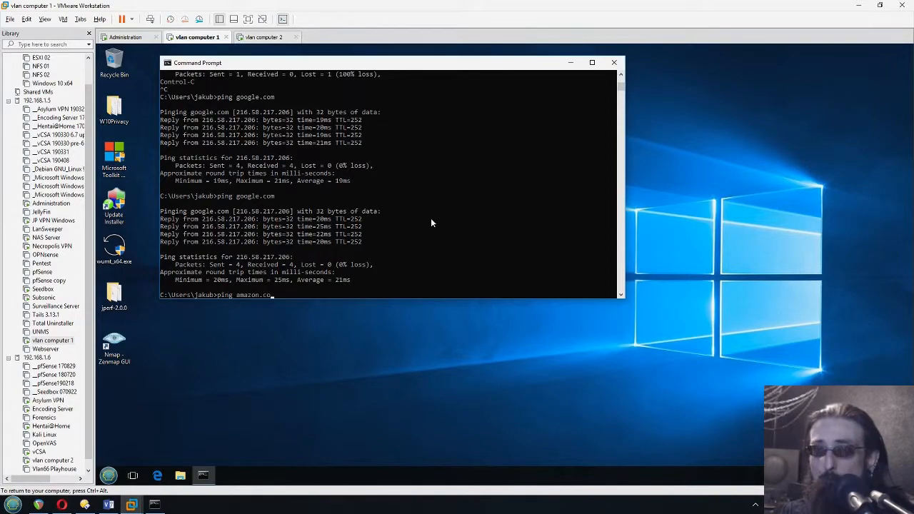
type("m")
key("Return")
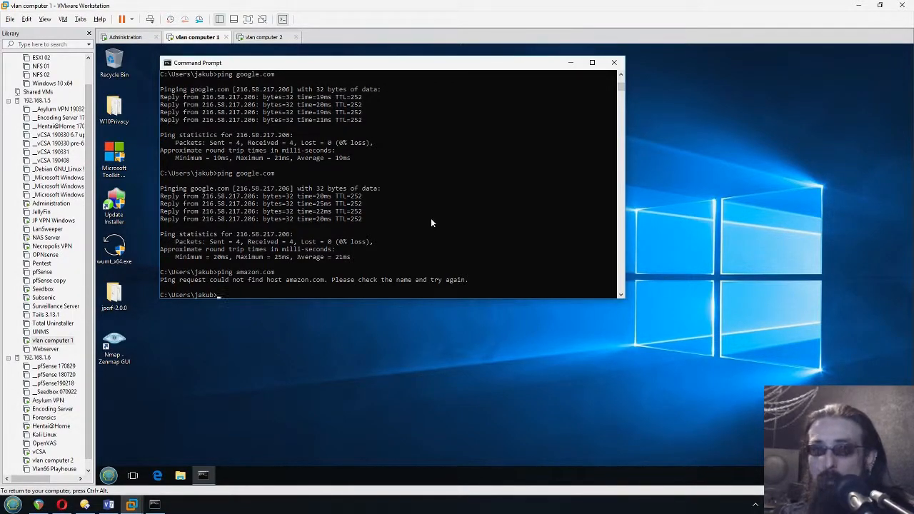
Step: Ping the IP address 1.1.1.1 to test Internet access without name resolution
type("ping 8.8.8.")
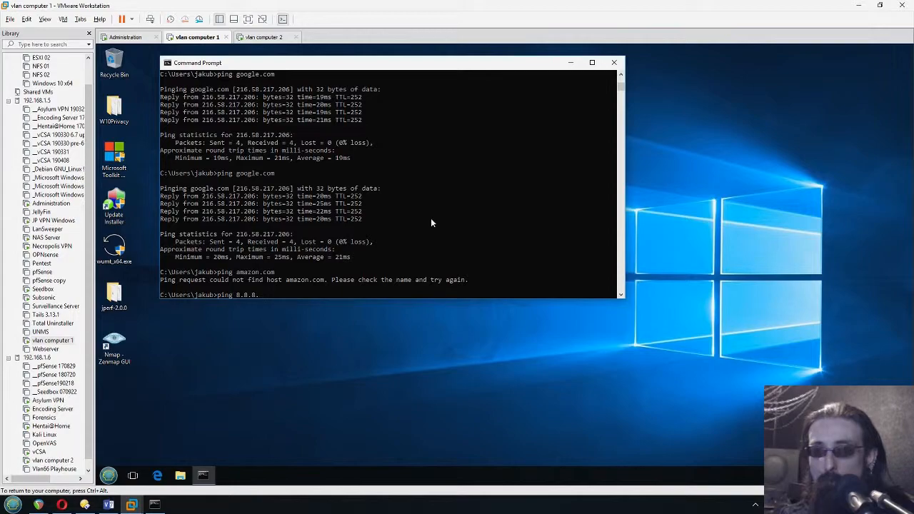
key("BackSpace")
key("BackSpace")
key("BackSpace")
key("BackSpace")
key("BackSpace")
key("BackSpace")
type("1.1")
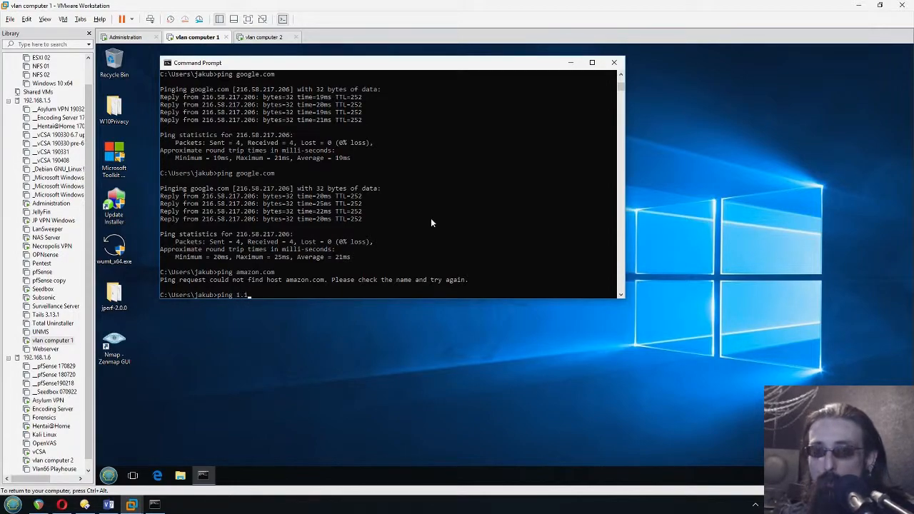
key("Return")
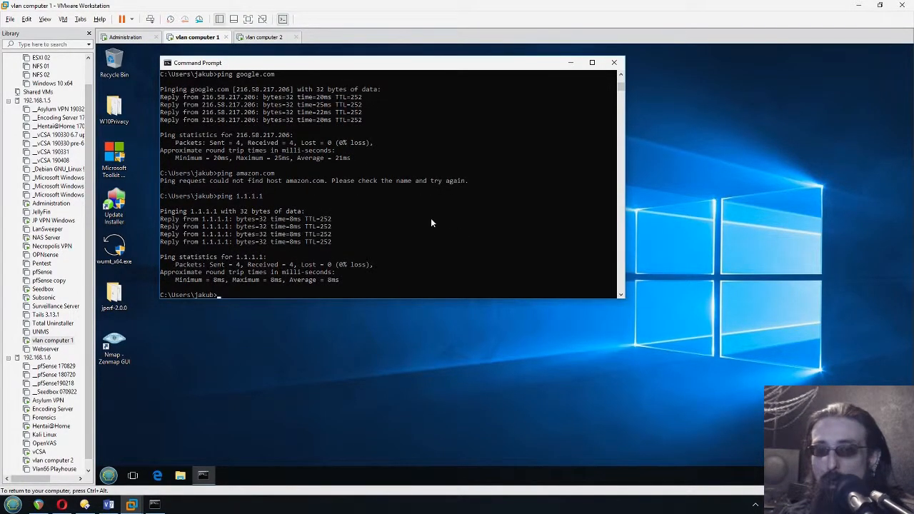
Step: Switch to pfSense, re-enable the VLAN10_HOME rule "DNS (traffic shaper)", and apply the changes
left_click(61, 505)
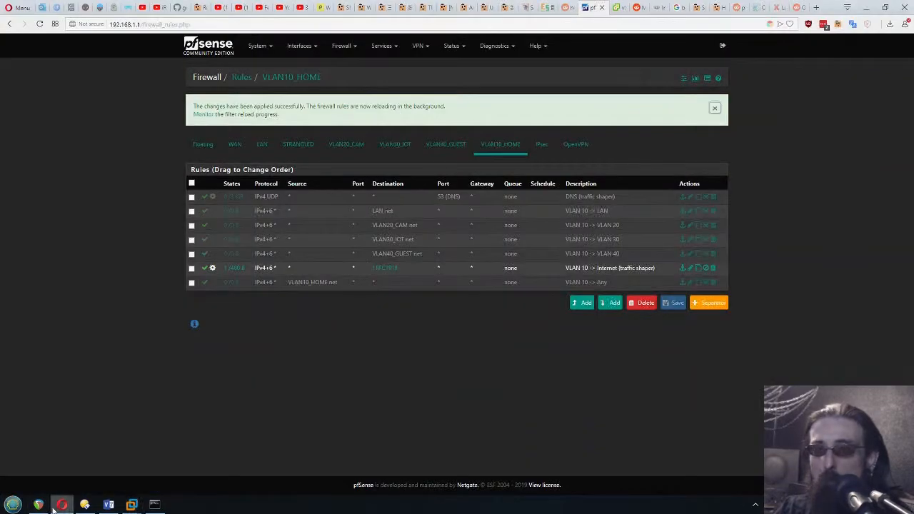
left_click(205, 196)
left_click(688, 111)
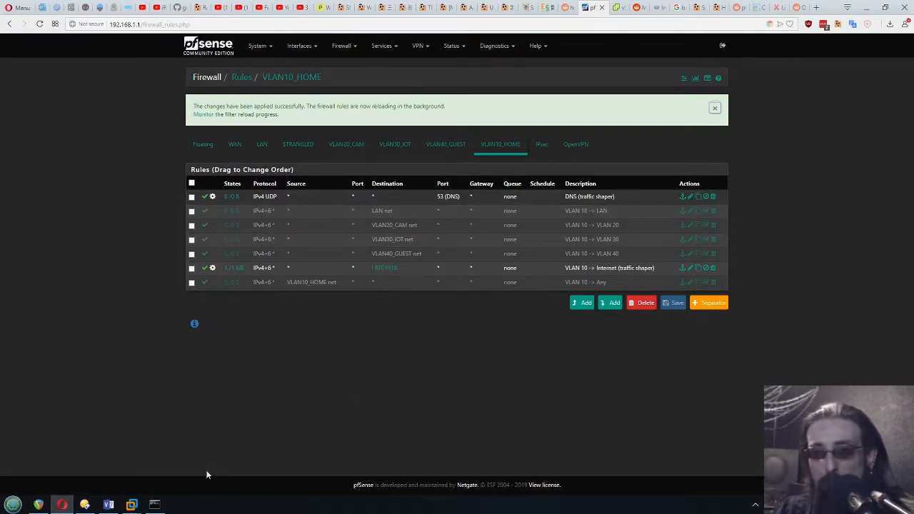
Step: Return to vlan computer 1 in VMware Workstation and ping amazon.com twice
mouse_move(133, 503)
left_click(160, 452)
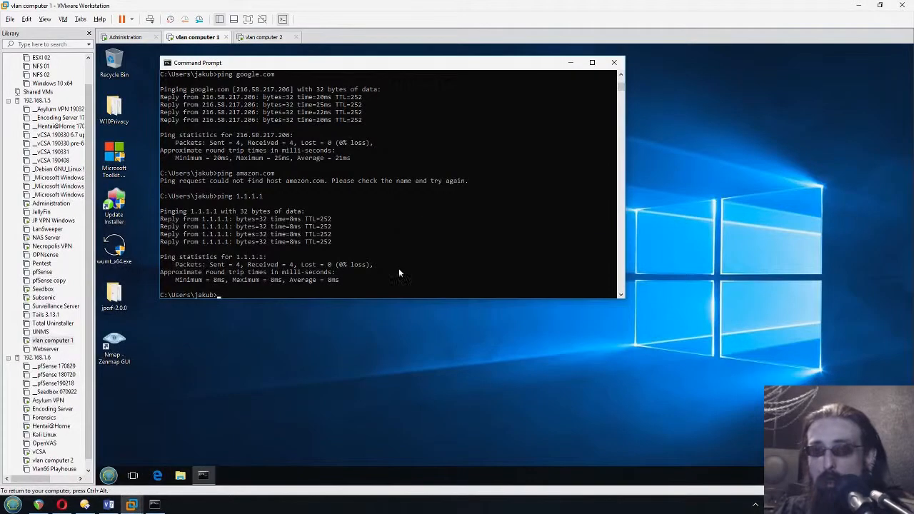
key("Up")
key("Up")
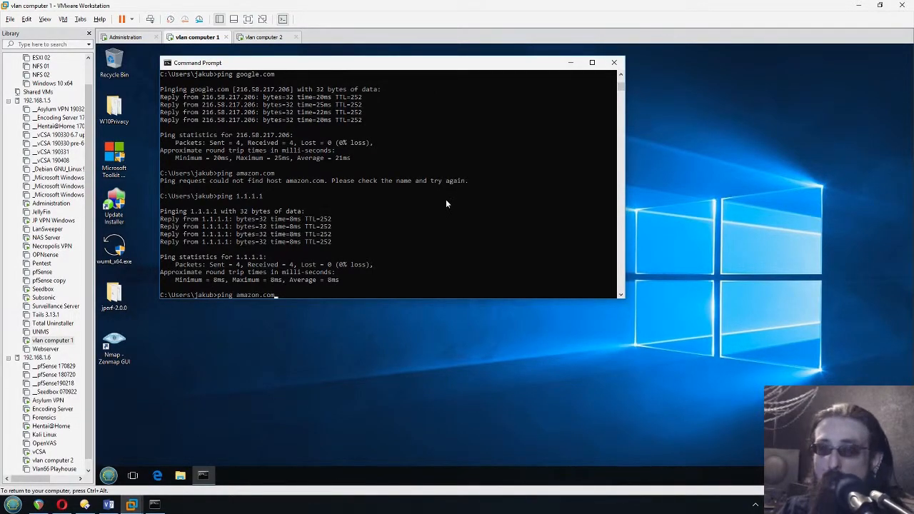
key("Return")
key("Up")
key("Return")
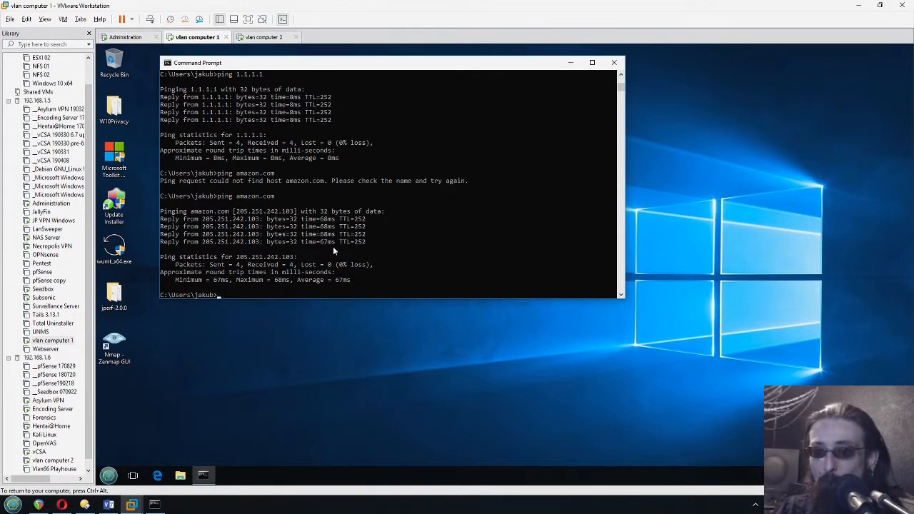
Step: Switch to pfSense, toggle the VLAN10_HOME rule "VLAN 10 -> Any" on and back off, and apply the changes
left_click(62, 505)
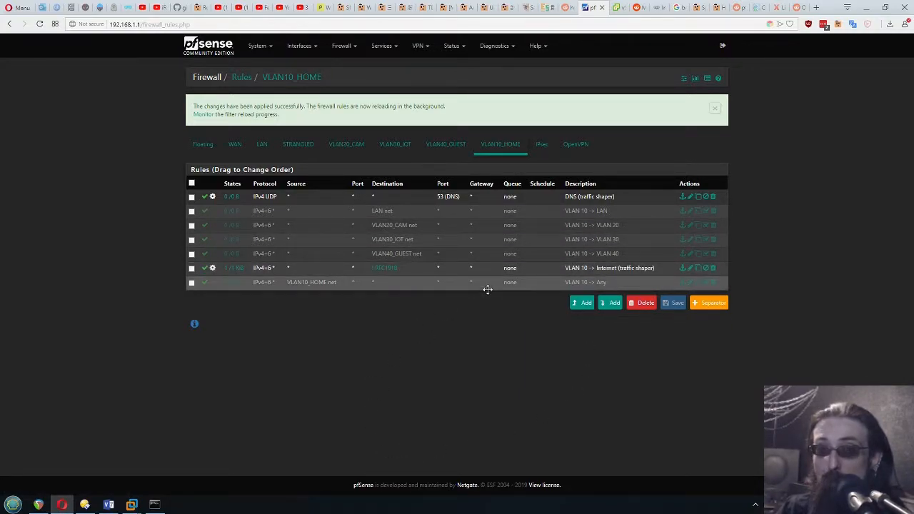
left_click(204, 284)
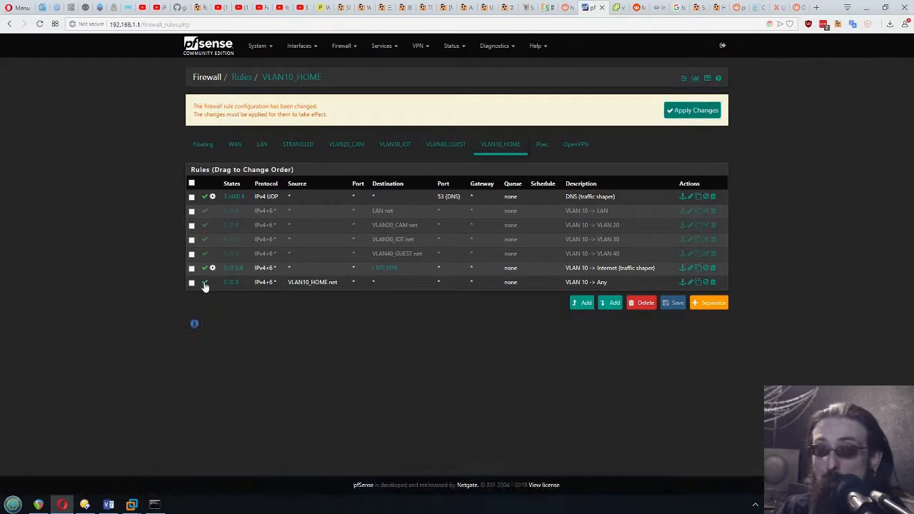
left_click(692, 110)
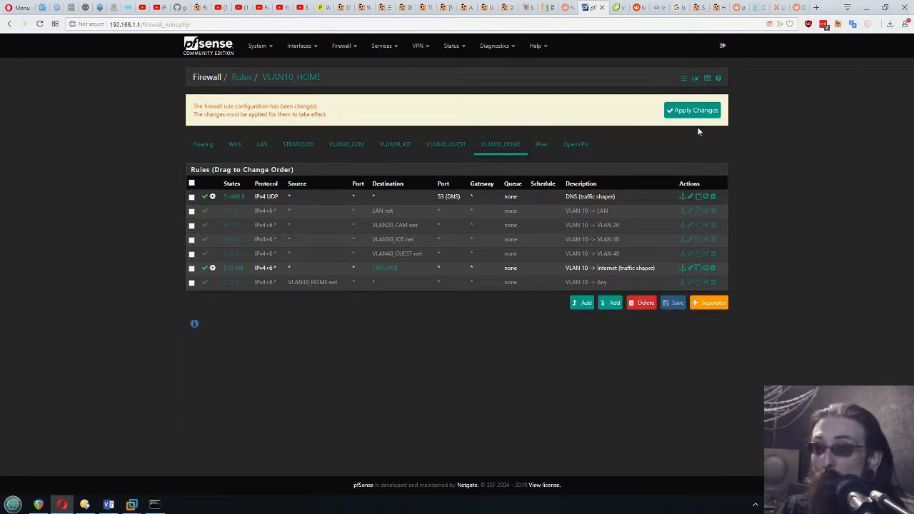
left_click_drag(584, 254, 342, 230)
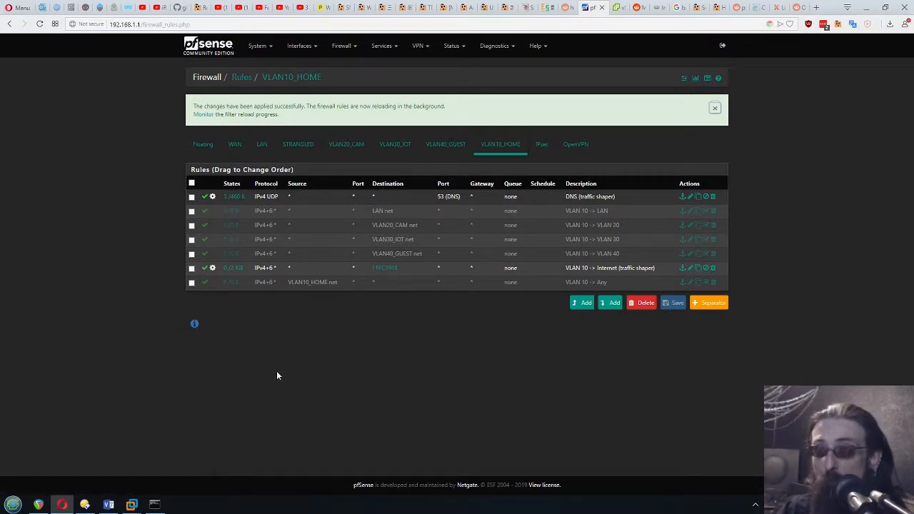
Step: Enable the VLAN10_HOME rule "VLAN 10 -> VLAN 20" and the VLAN20_CAM rule "VLAN 20 -> VLAN 10", and apply the changes
left_click(358, 148)
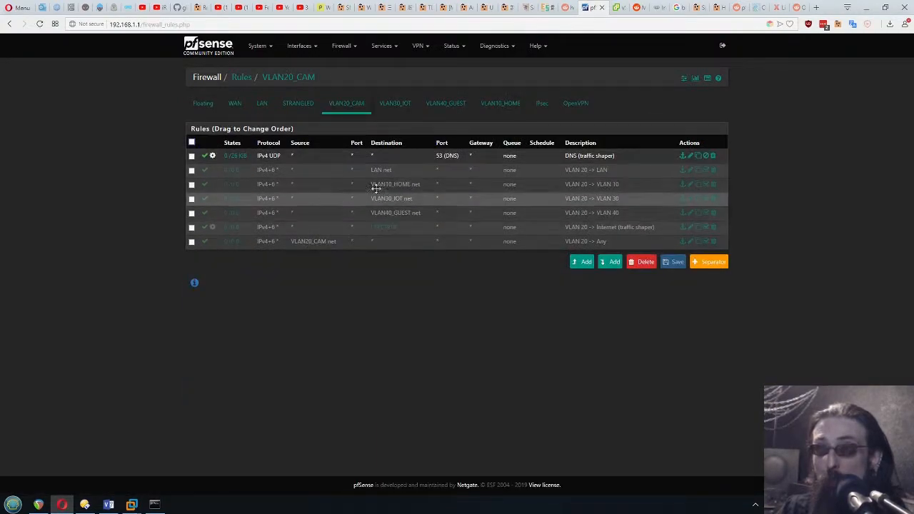
left_click(504, 103)
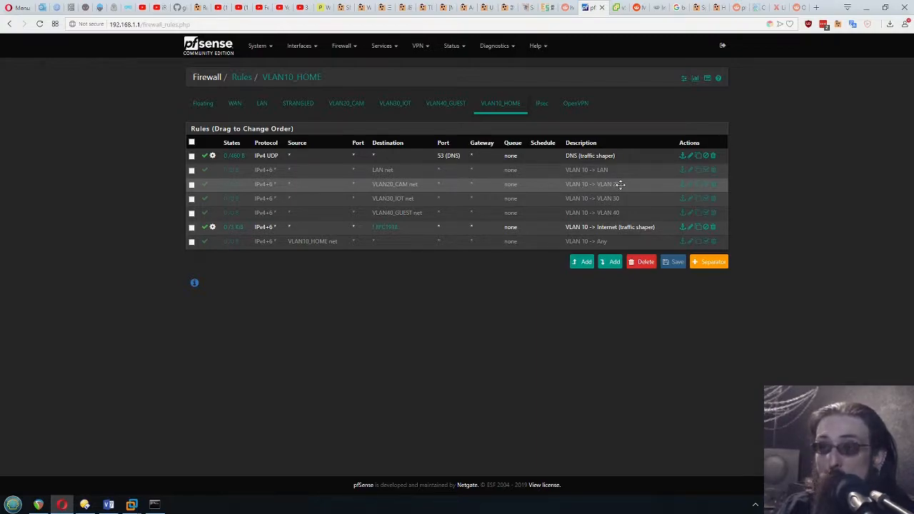
left_click(206, 185)
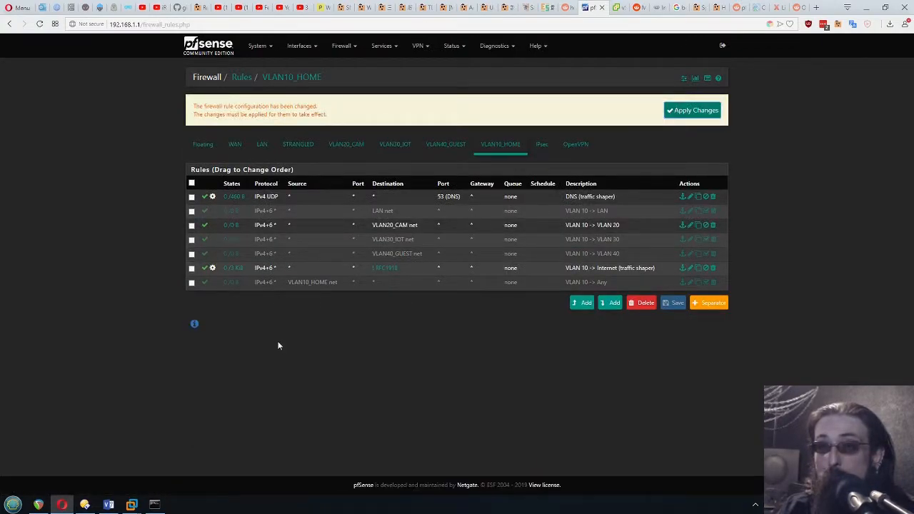
left_click(346, 145)
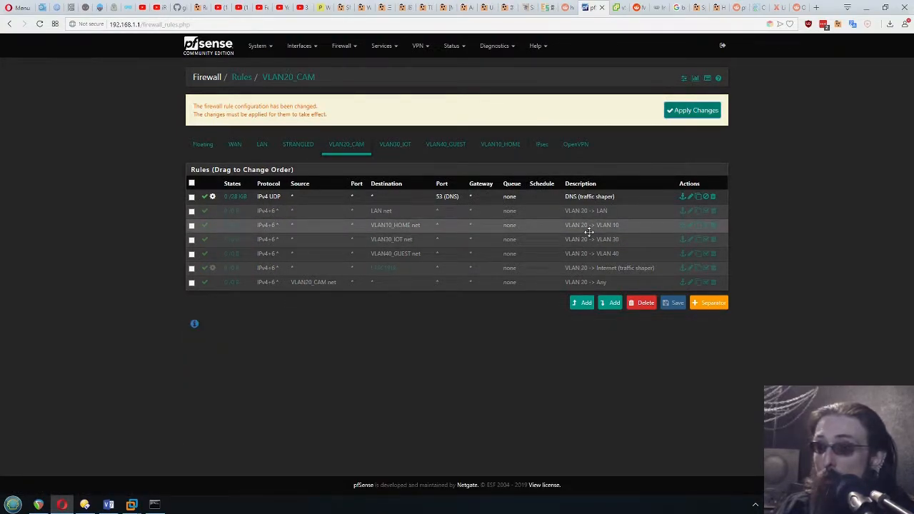
left_click(206, 226)
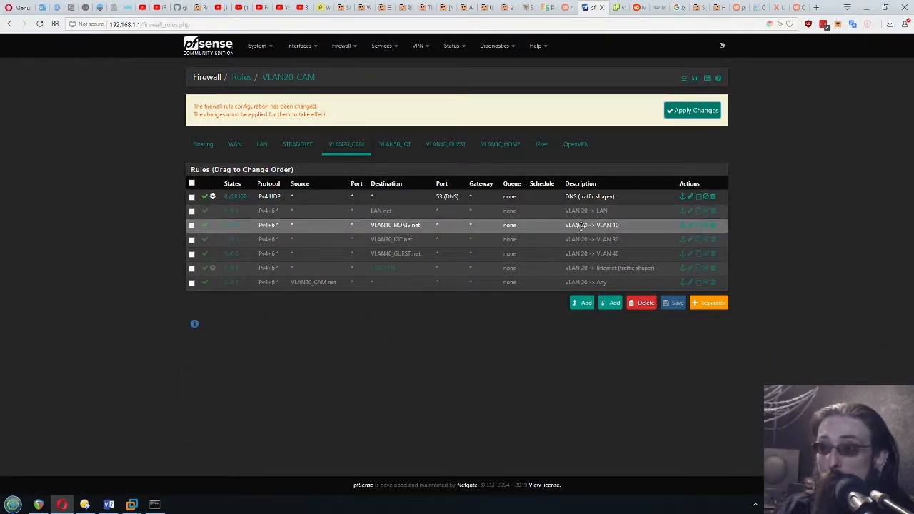
left_click(697, 113)
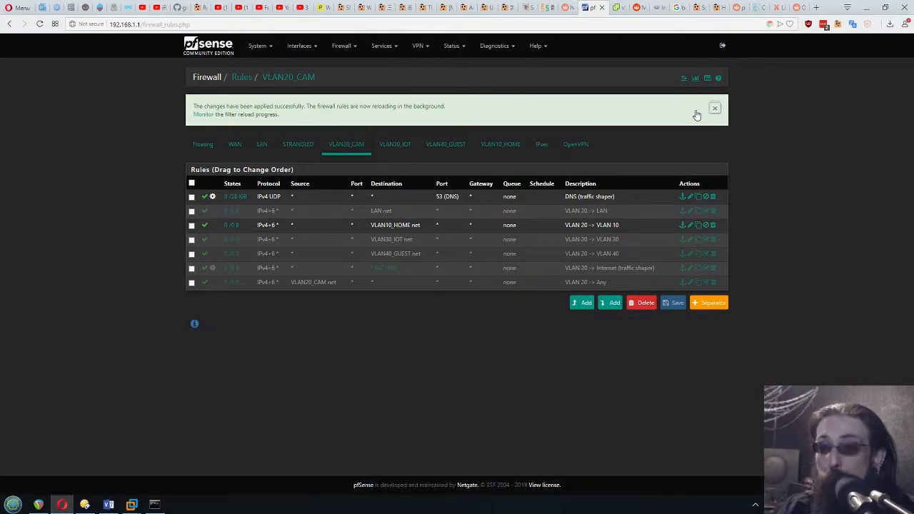
Step: Switch to vlan computer 2 in VMware Workstation and ping 192.168.10.50 again to test inter-VLAN access
mouse_move(131, 504)
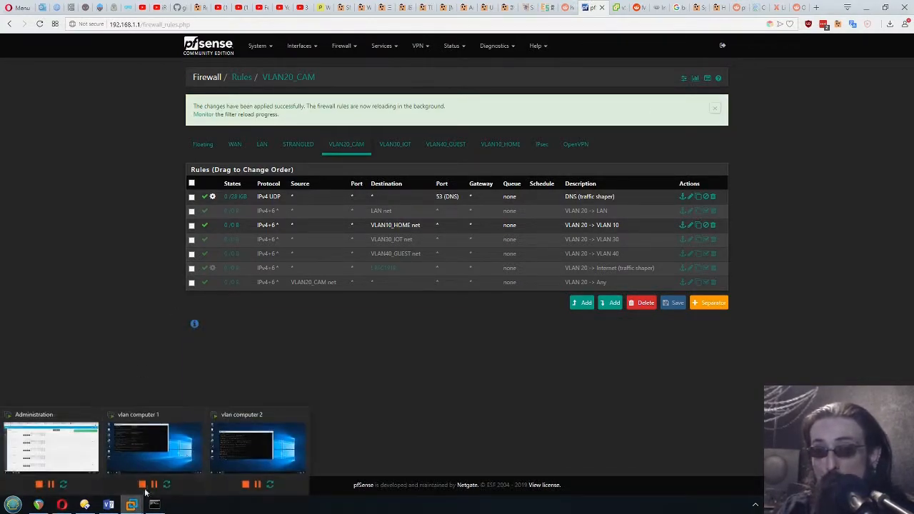
left_click(243, 443)
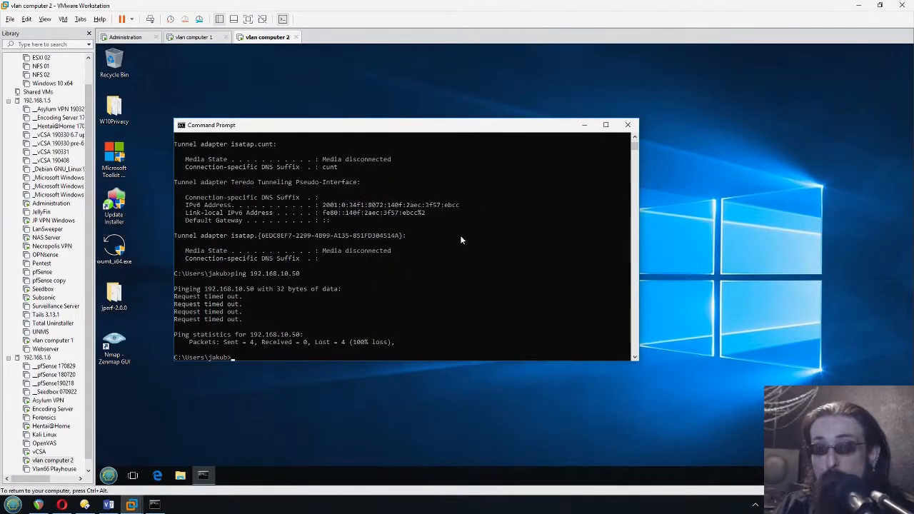
key("Up")
key("Return")
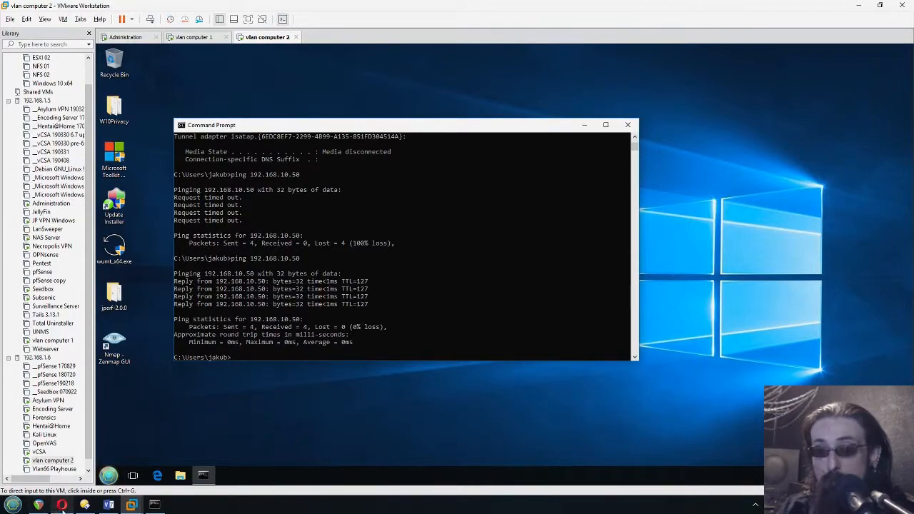
Step: Switch to the Visio network diagram and examine how the pfSense router and EdgeSwitch link VM 1 and VM 2
mouse_move(62, 507)
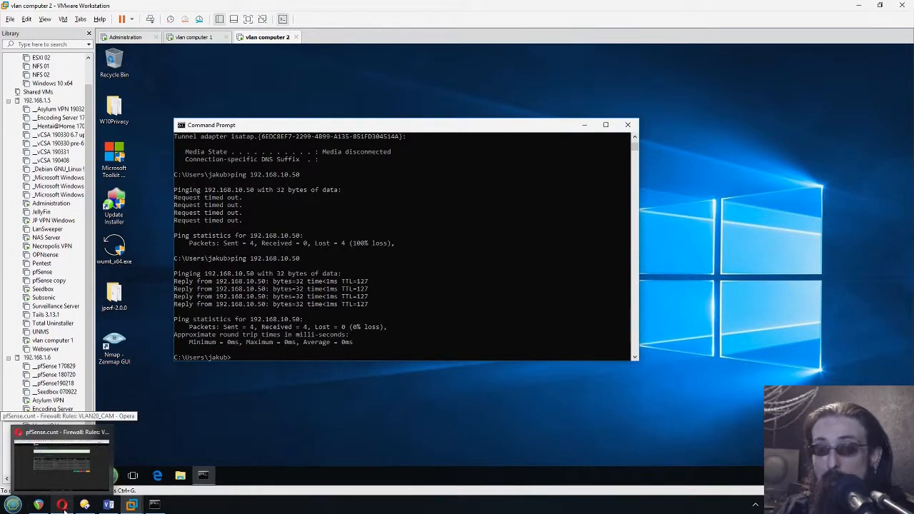
left_click(109, 505)
left_click(631, 224)
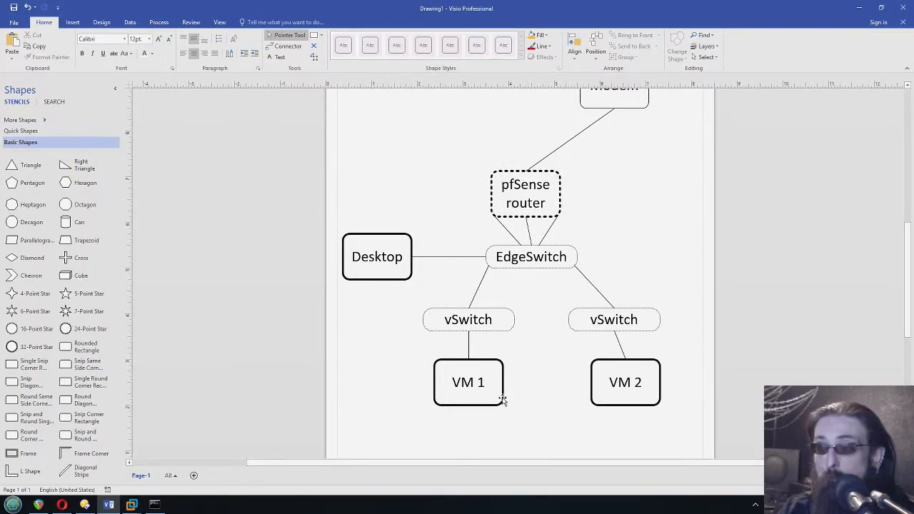
left_click(512, 178)
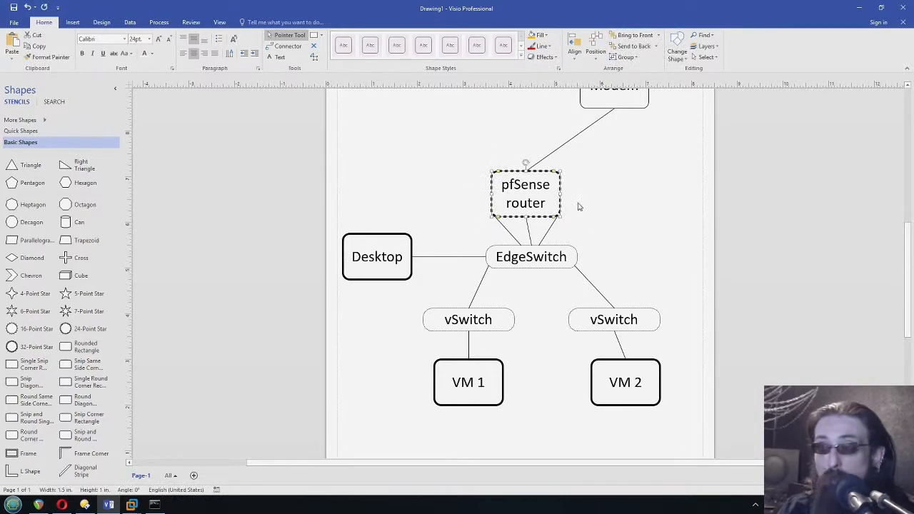
left_click(620, 209)
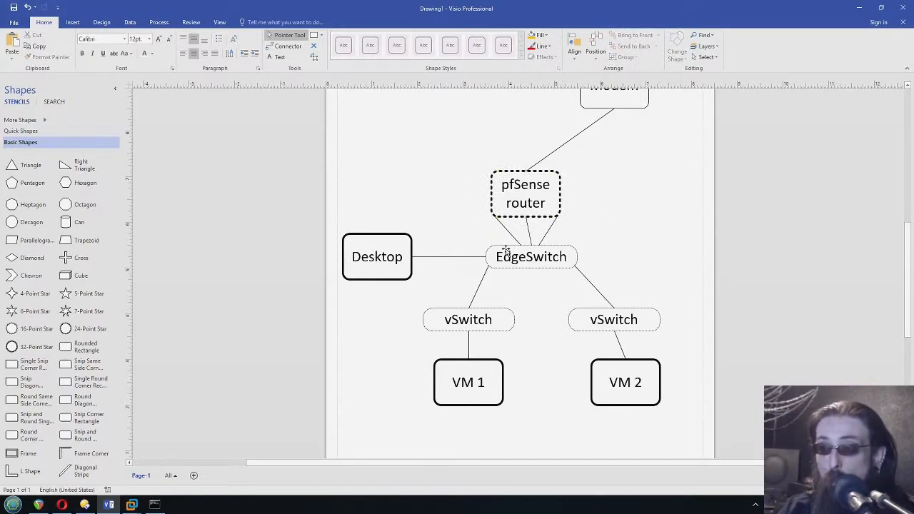
left_click(504, 265)
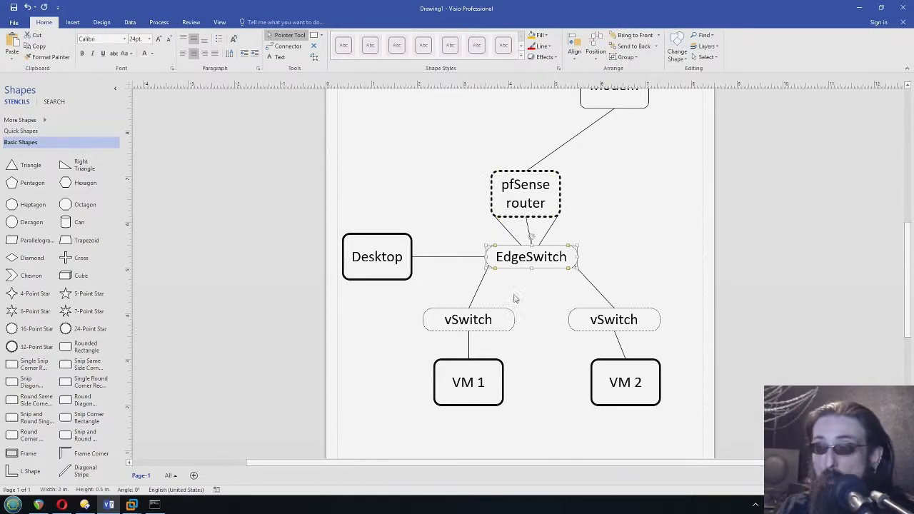
left_click(605, 270)
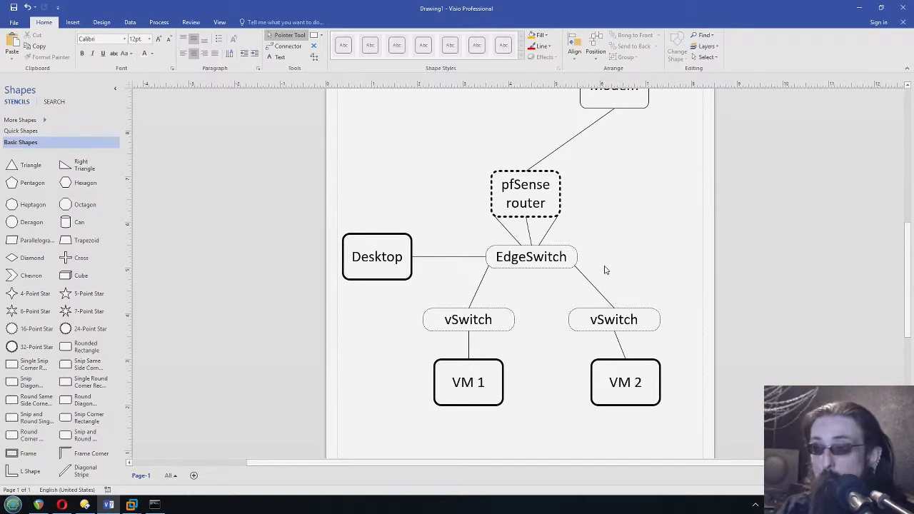
left_click(520, 252)
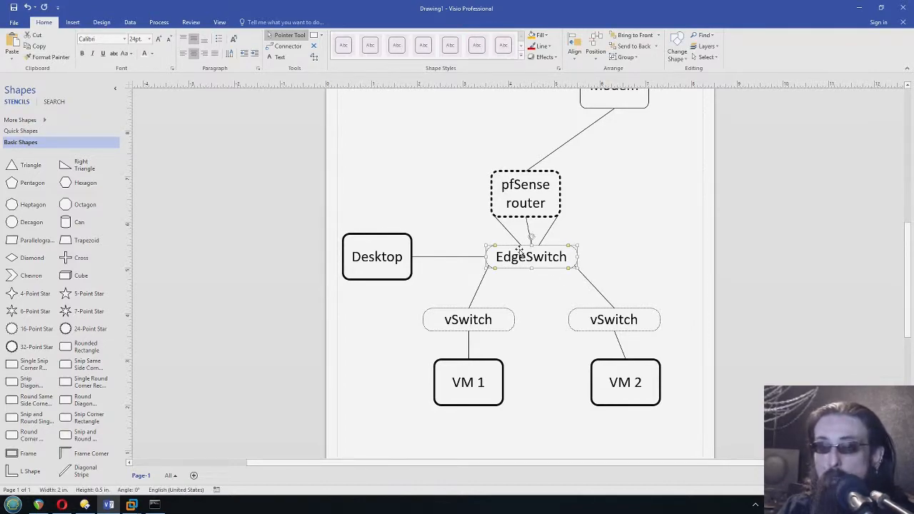
left_click(613, 269)
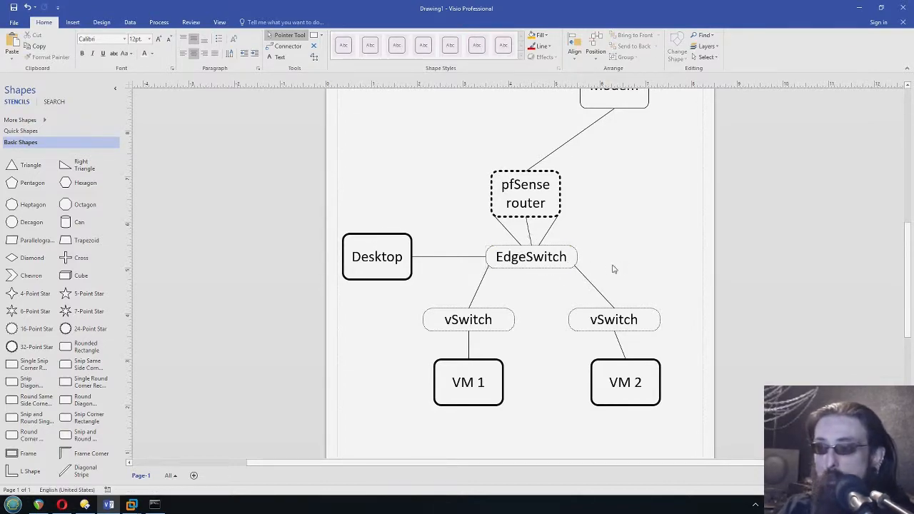
left_click(533, 182)
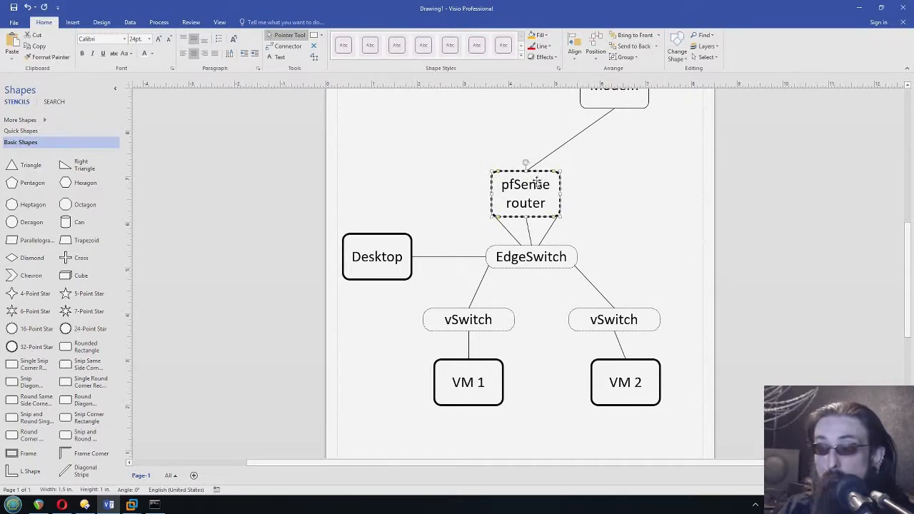
left_click(577, 207)
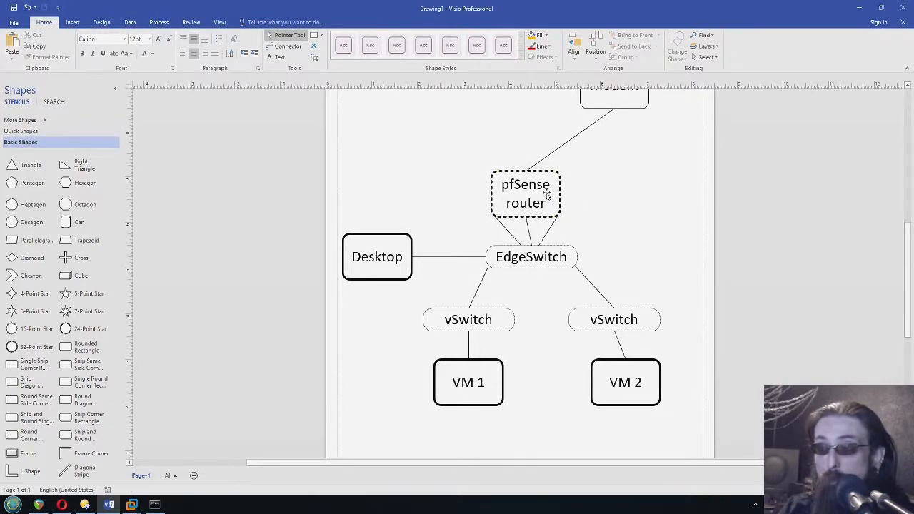